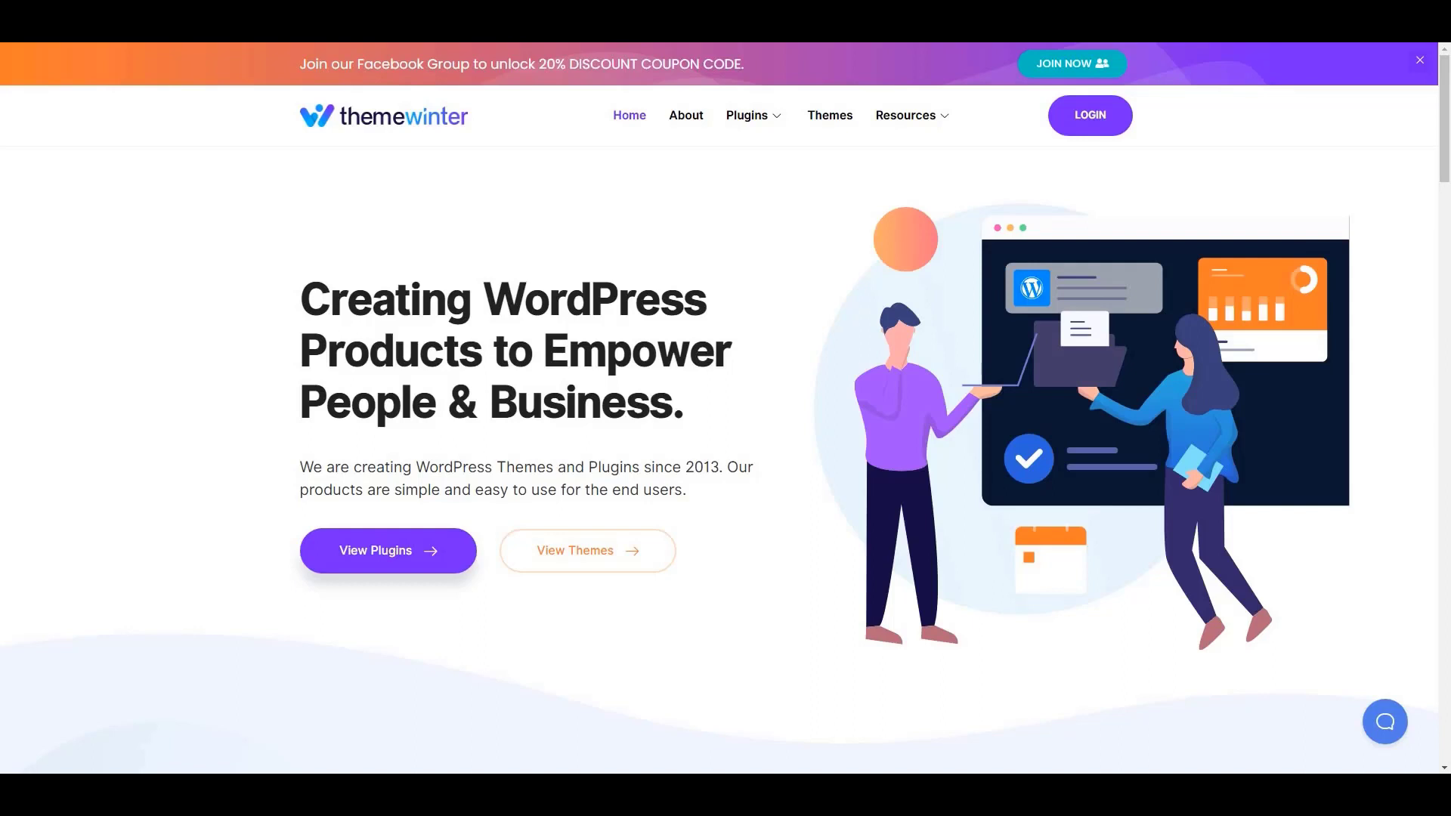
Step: Look over the Themewinter homepage, the WPEventin product page and the uploads on ThemeWinter's YouTube channel
{"action": "left_click_drag", "start_coordinate": [301, 300], "coordinate": [706, 300]}
{"action": "left_click", "coordinate": [707, 300]}
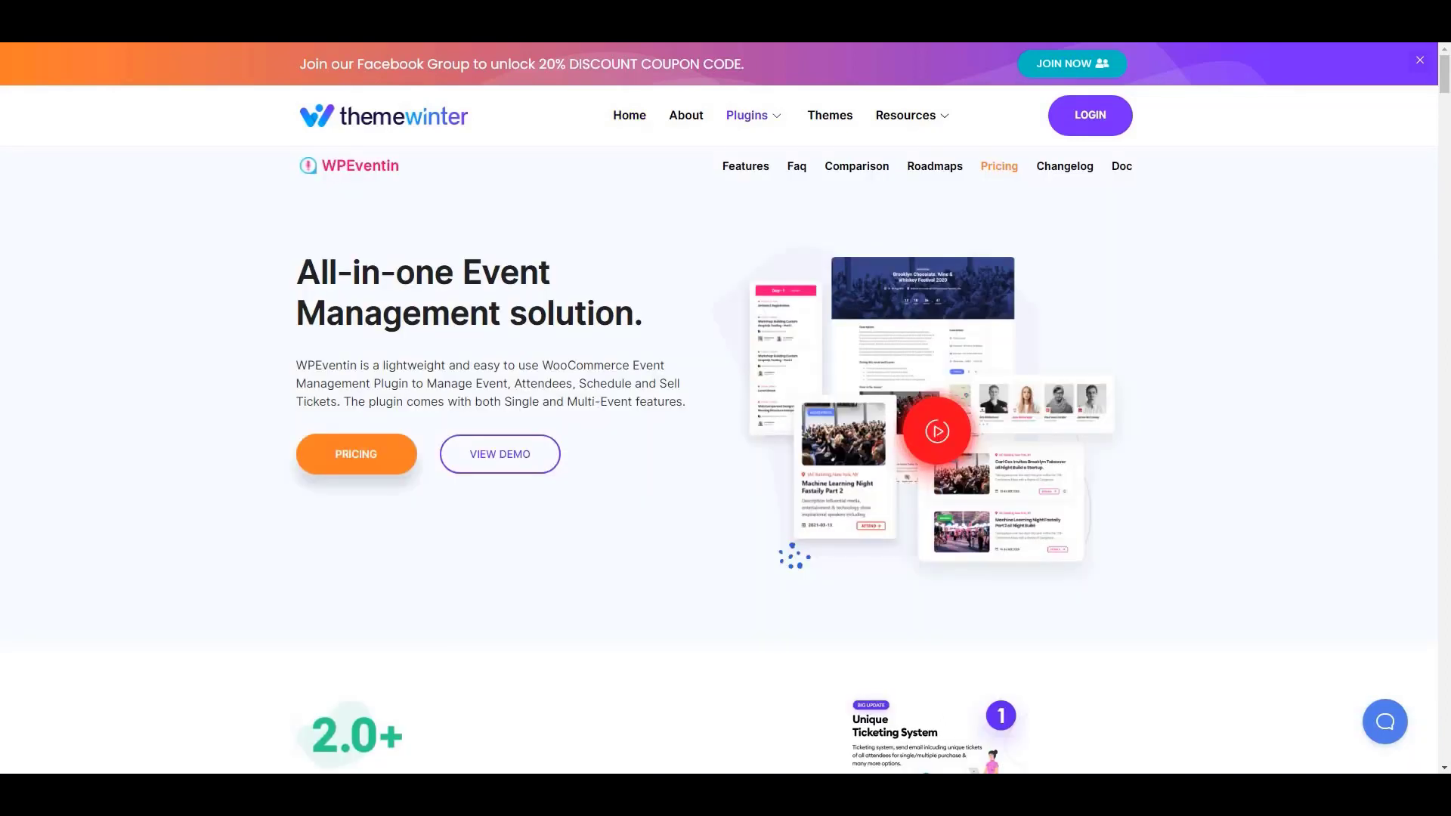
{"action": "left_click_drag", "start_coordinate": [297, 272], "coordinate": [550, 272]}
{"action": "left_click", "coordinate": [550, 272]}
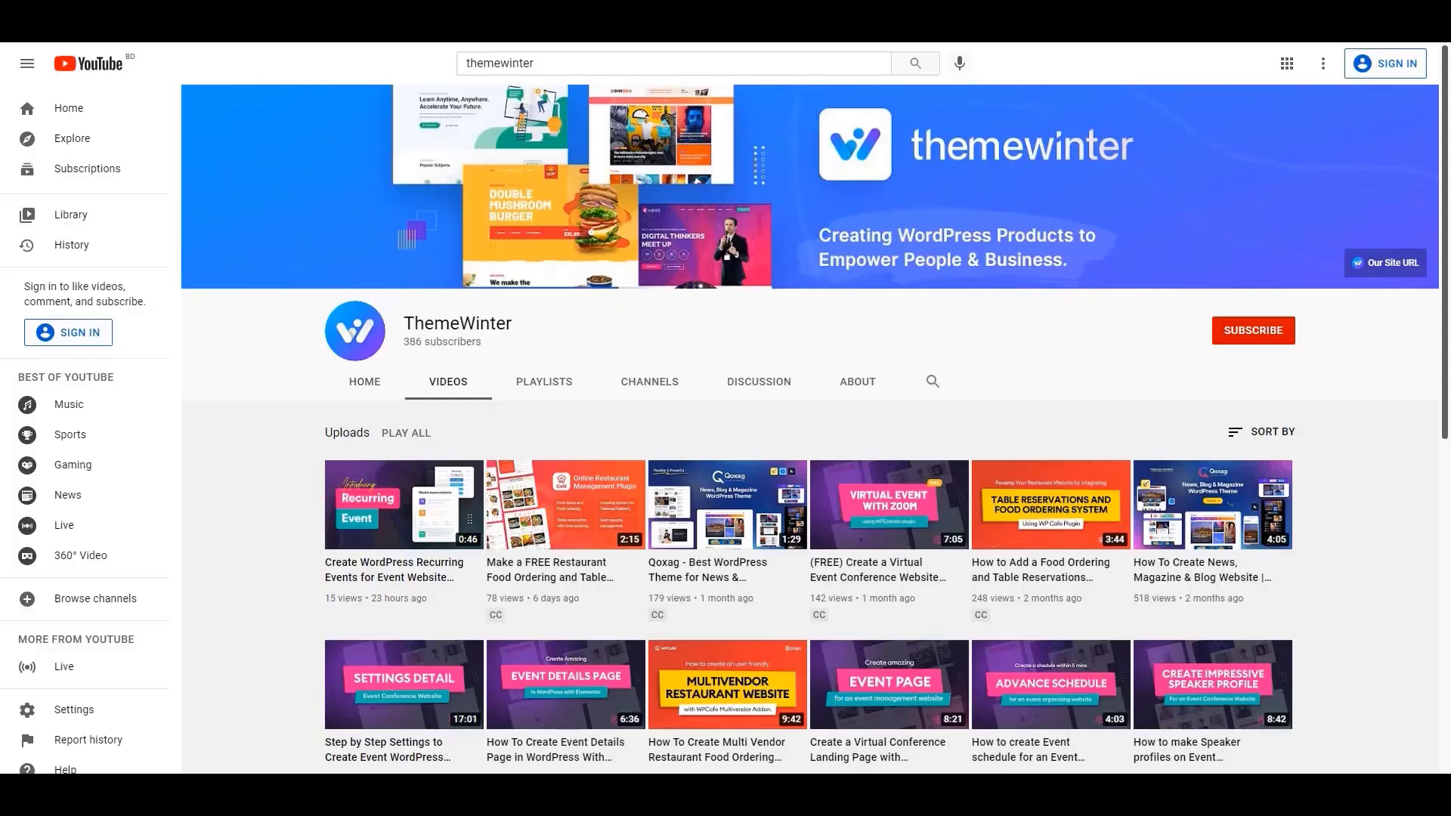
{"action": "scroll", "coordinate": [809, 423], "scroll_direction": "down", "scroll_amount": 2}
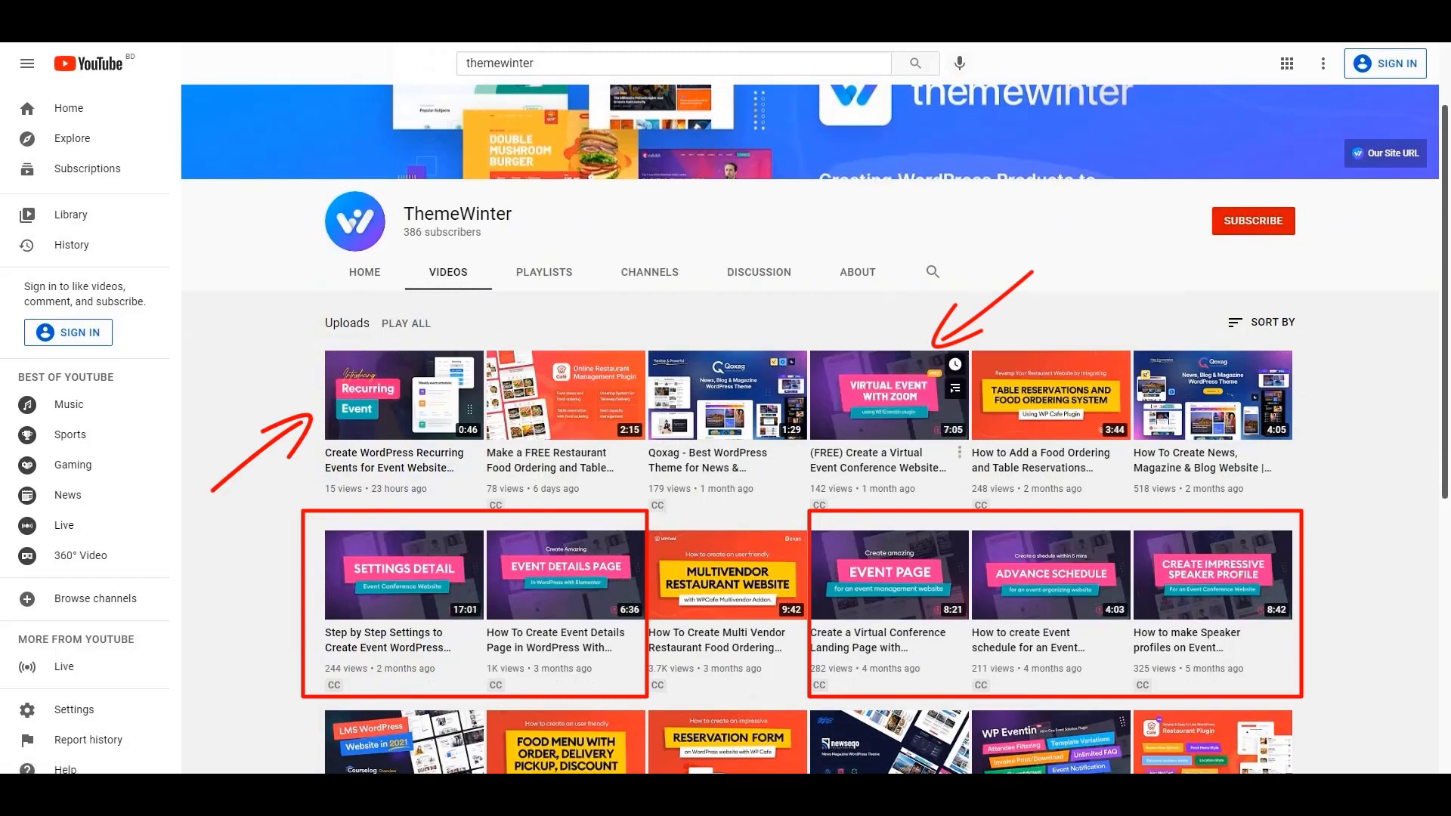
{"action": "scroll", "coordinate": [809, 423], "scroll_direction": "up", "scroll_amount": 1}
{"action": "scroll", "coordinate": [808, 423], "scroll_direction": "up", "scroll_amount": 1}
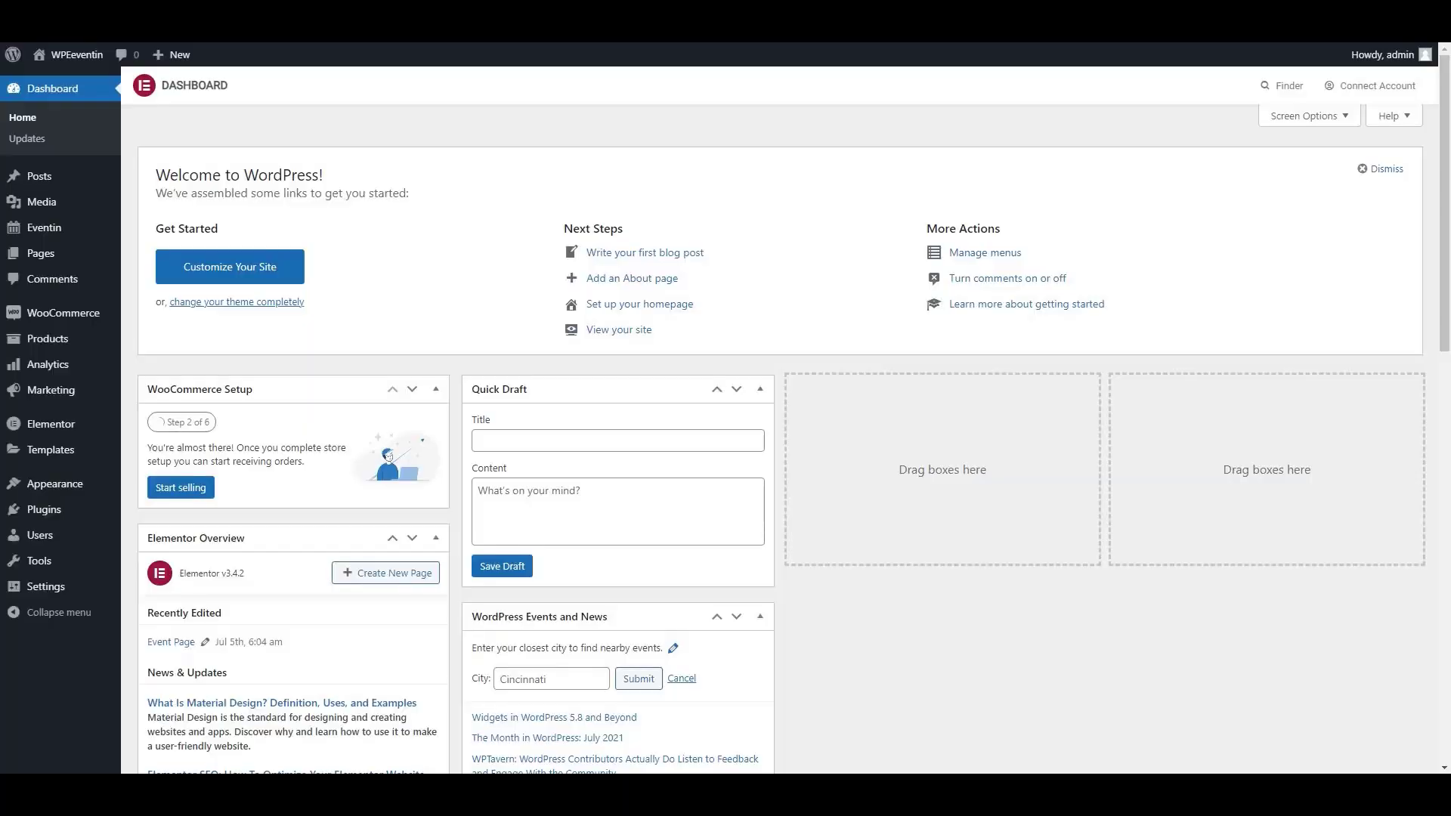
Step: Enable Sell on Woocommerce in the general settings of the Eventin plugin
{"action": "mouse_move", "coordinate": [45, 227]}
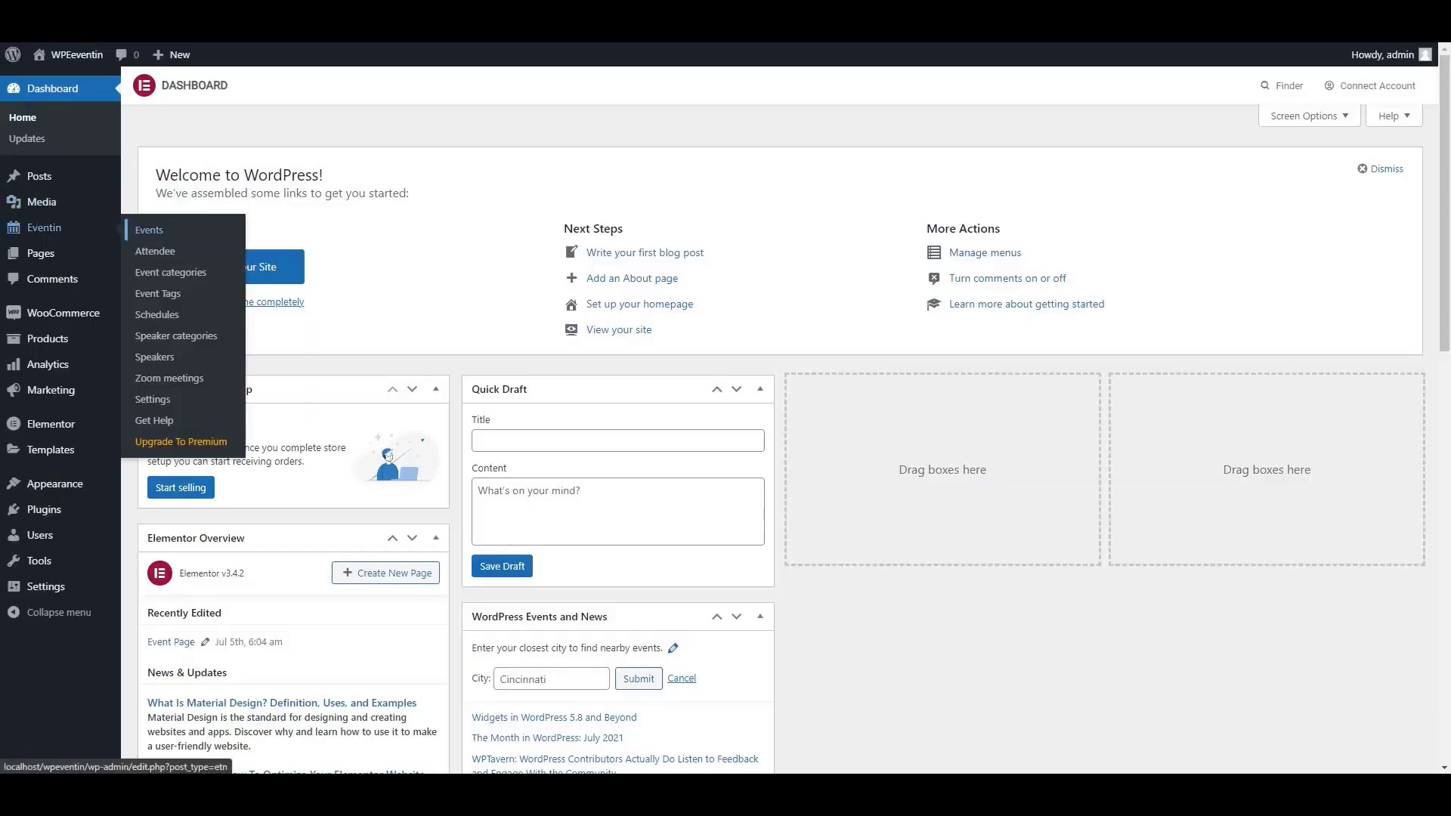
{"action": "left_click", "coordinate": [152, 399]}
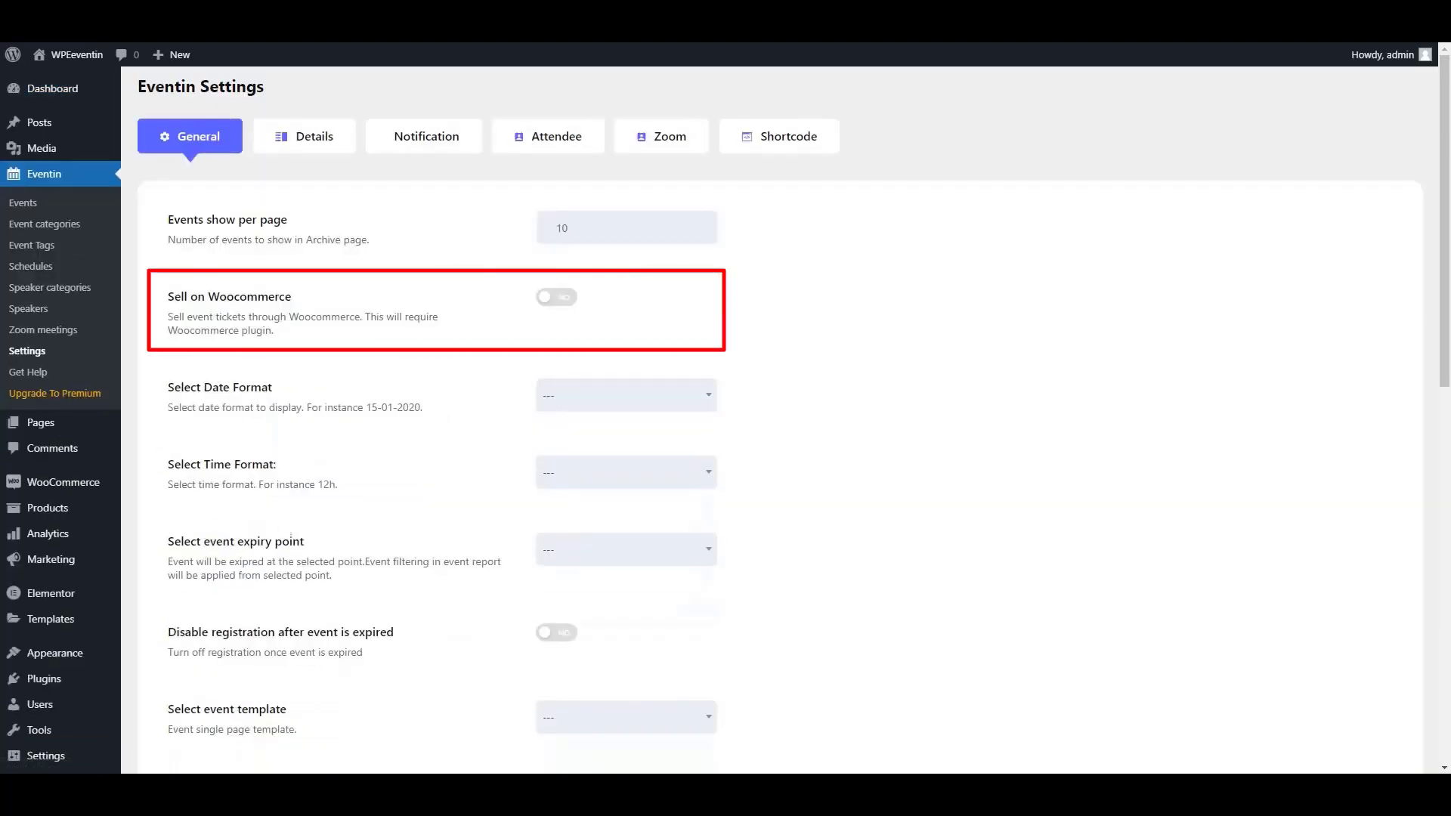
{"action": "left_click", "coordinate": [556, 297]}
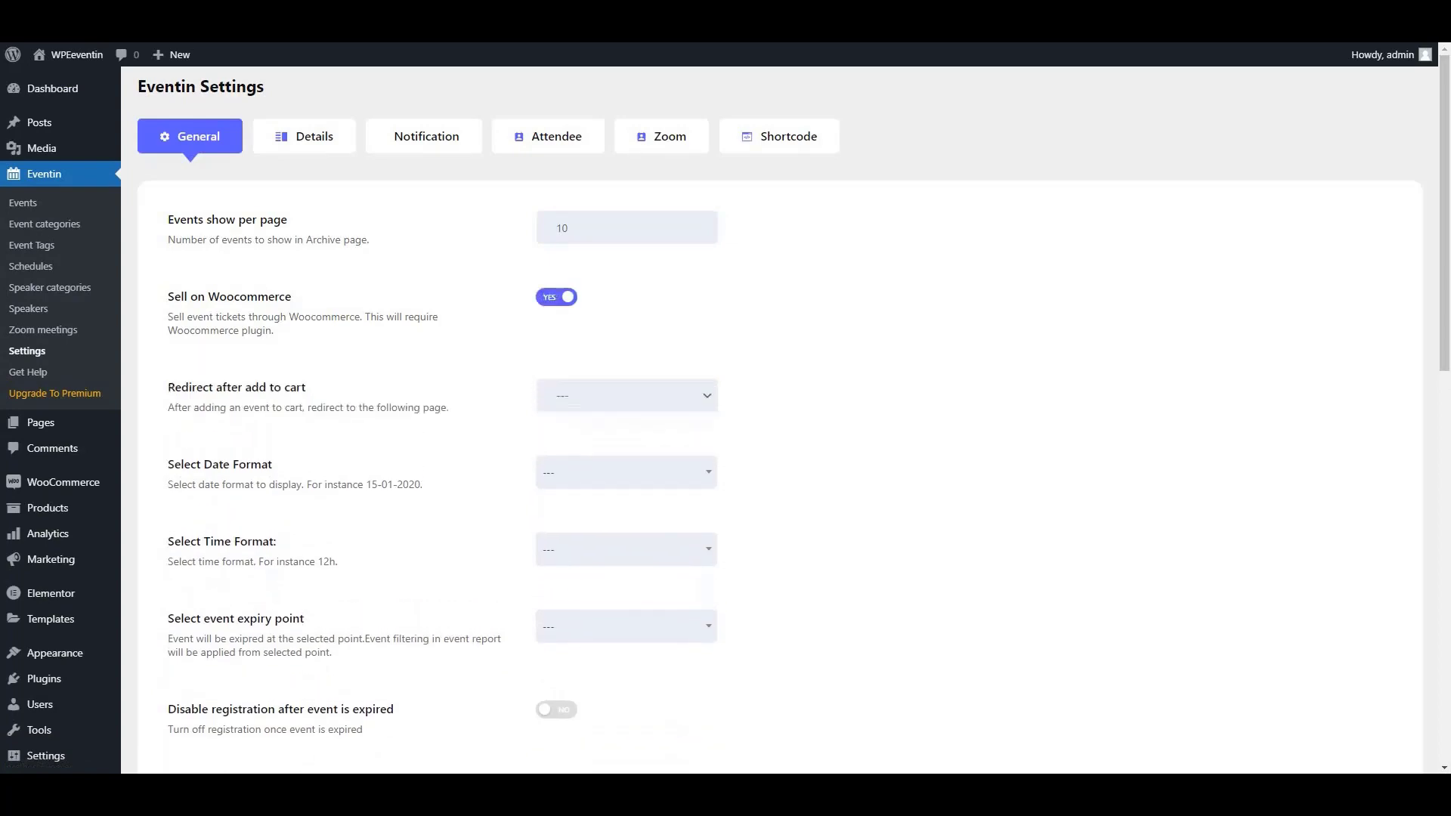
{"action": "scroll", "coordinate": [778, 420], "scroll_direction": "down", "scroll_amount": 7}
{"action": "scroll", "coordinate": [778, 419], "scroll_direction": "down", "scroll_amount": 5}
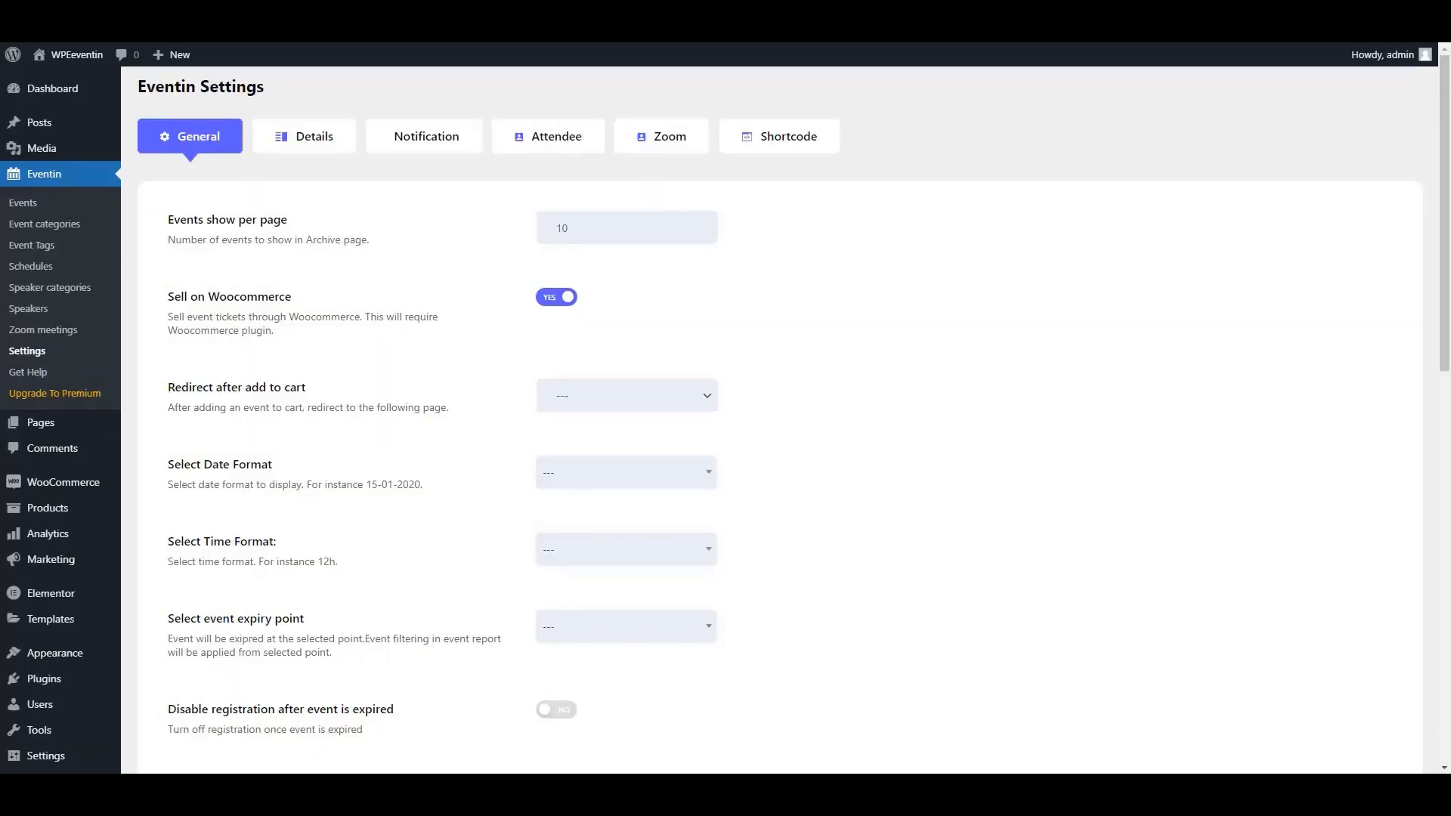
Step: Enable attendee registration in Eventin's attendee settings and review the additional options
{"action": "left_click", "coordinate": [548, 136]}
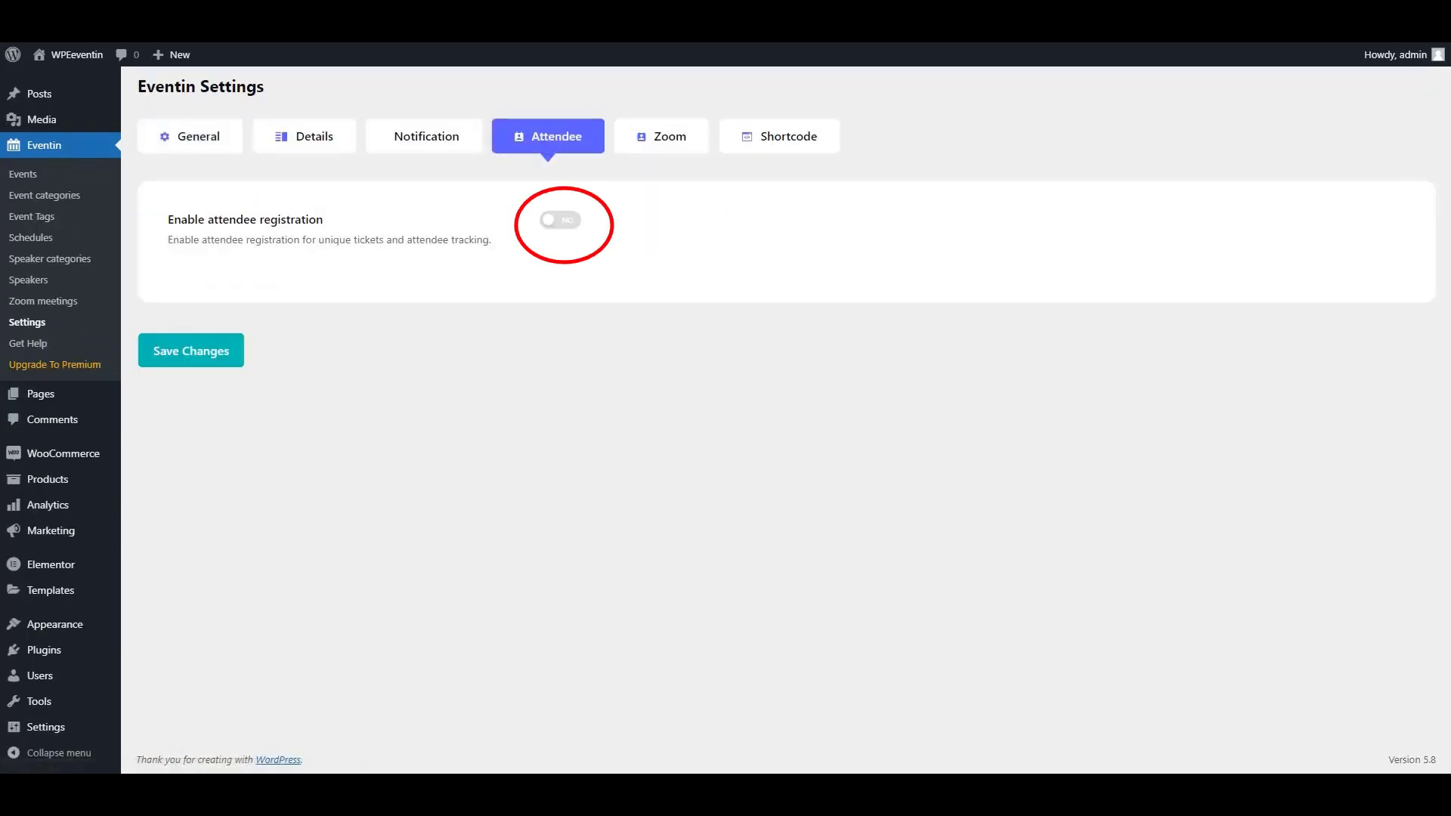
{"action": "left_click", "coordinate": [560, 220]}
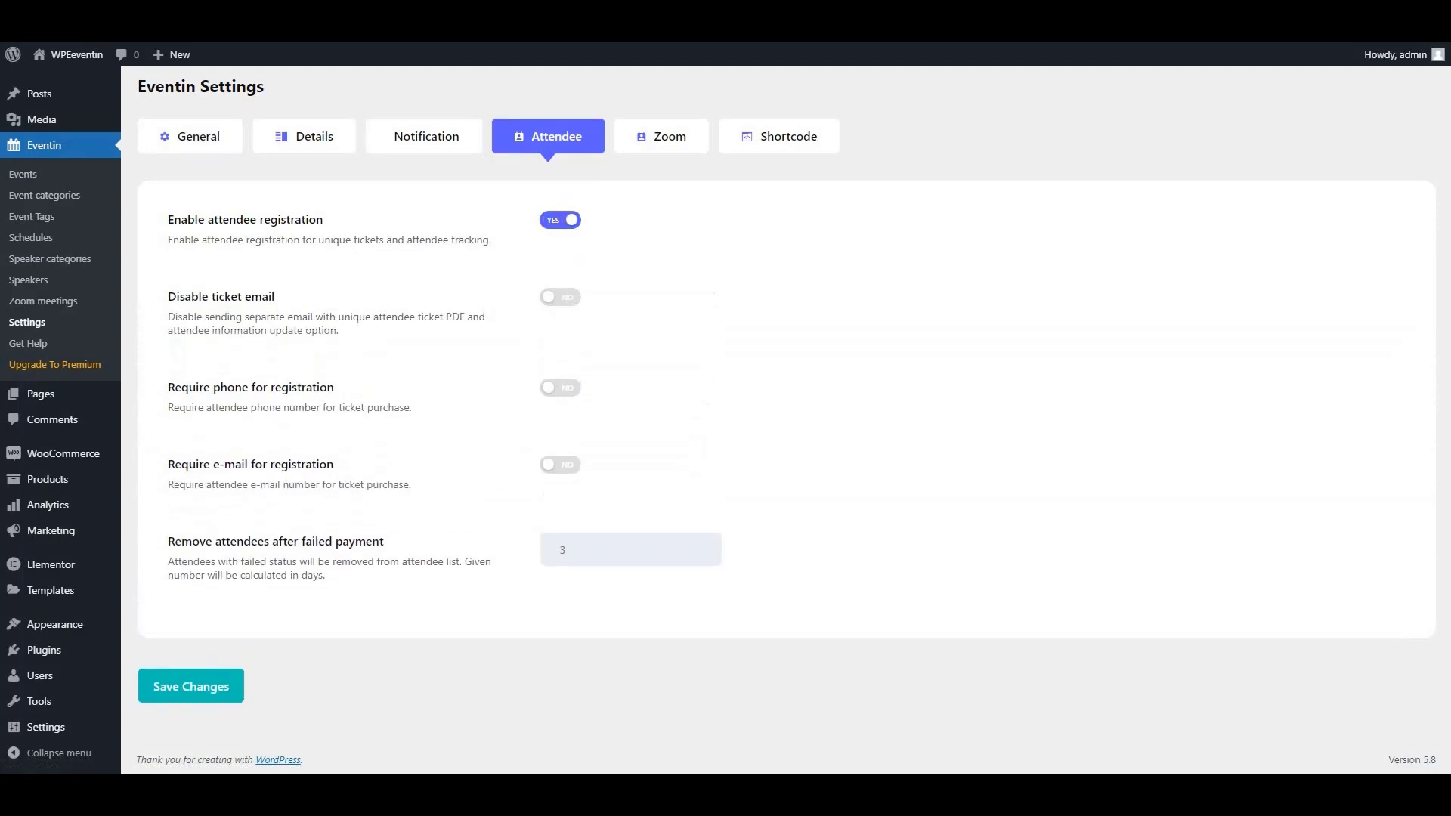
{"action": "left_click_drag", "start_coordinate": [168, 297], "coordinate": [274, 296]}
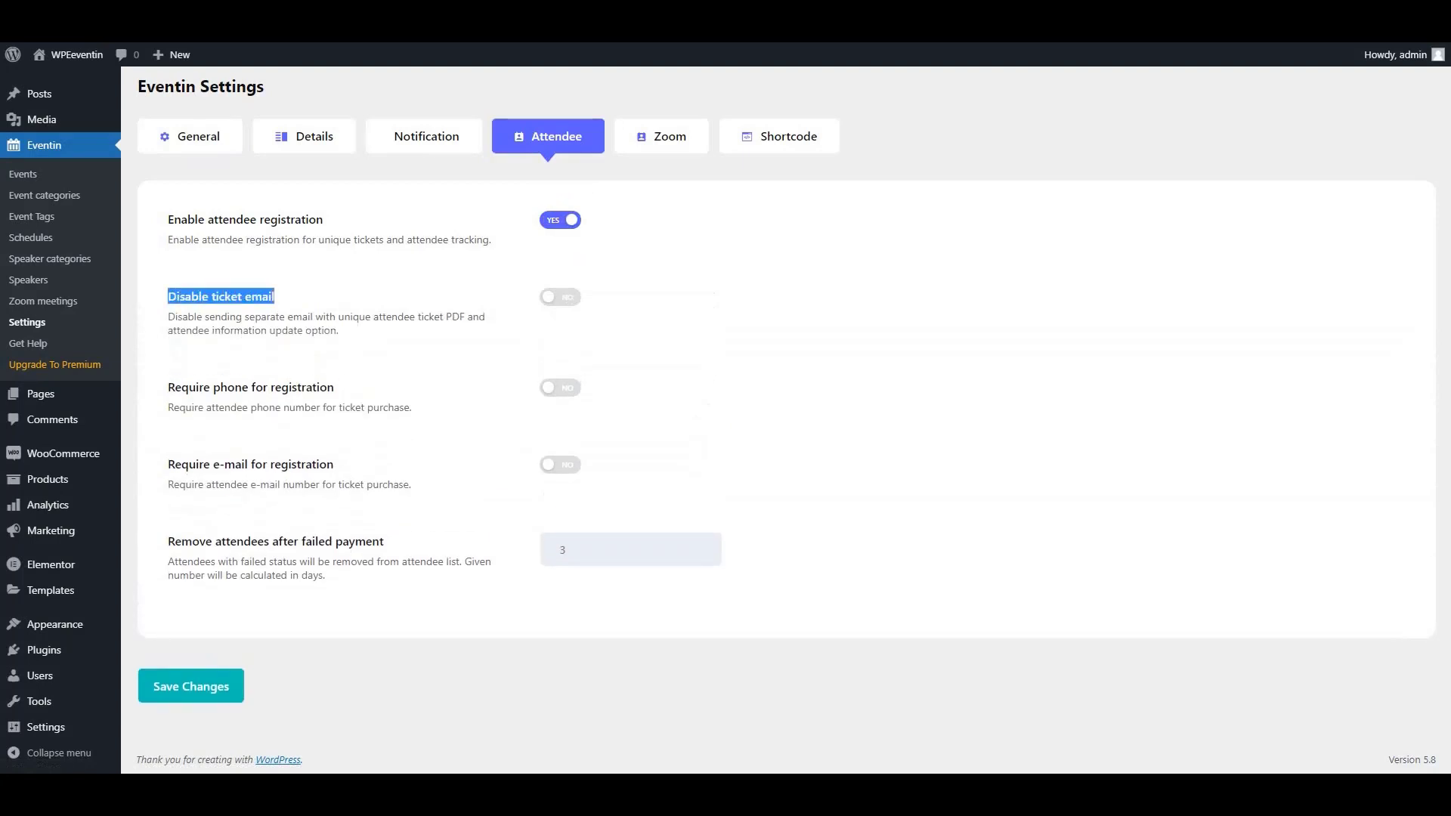
{"action": "left_click_drag", "start_coordinate": [168, 387], "coordinate": [334, 387]}
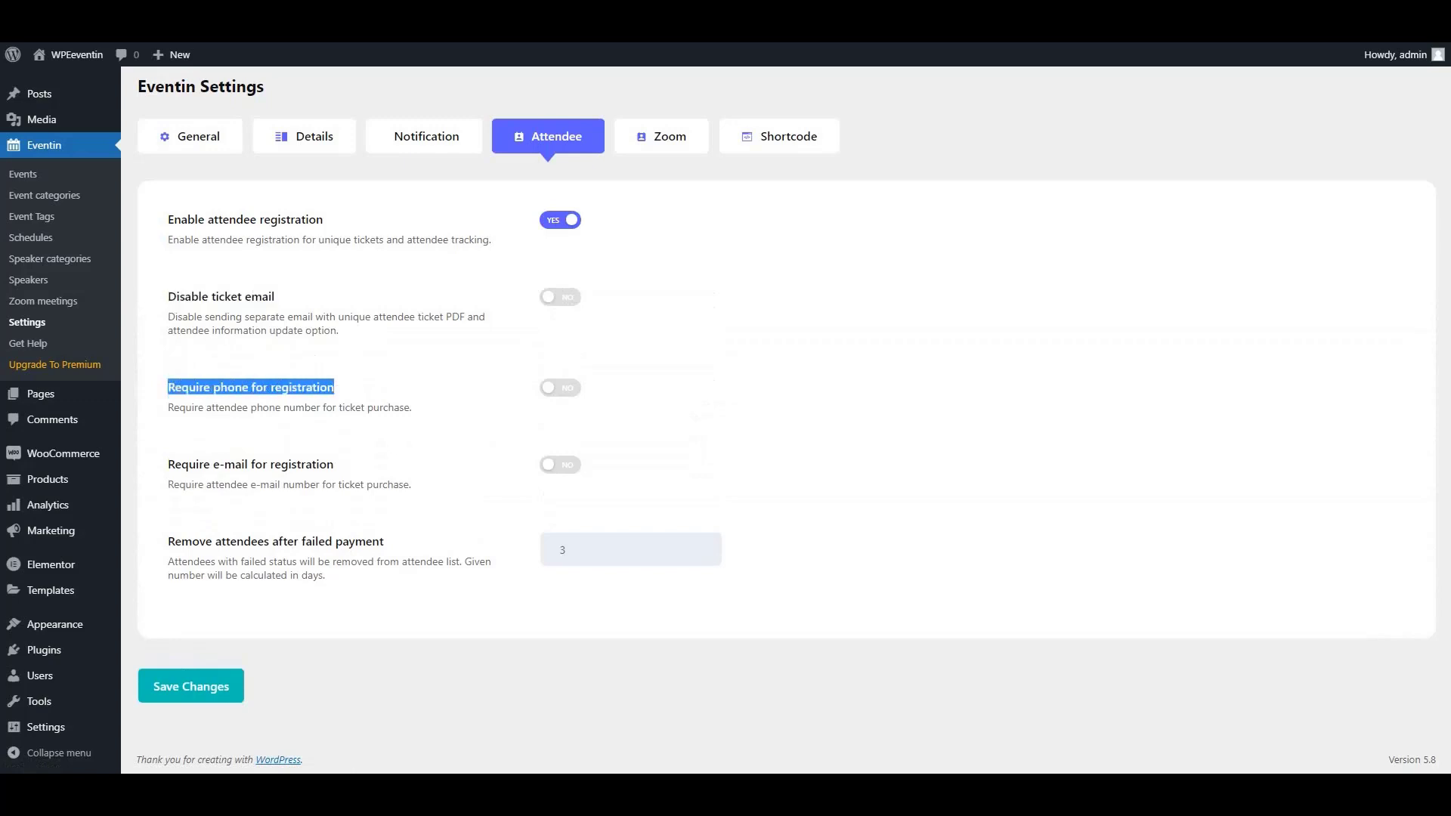
{"action": "left_click_drag", "start_coordinate": [168, 464], "coordinate": [333, 464]}
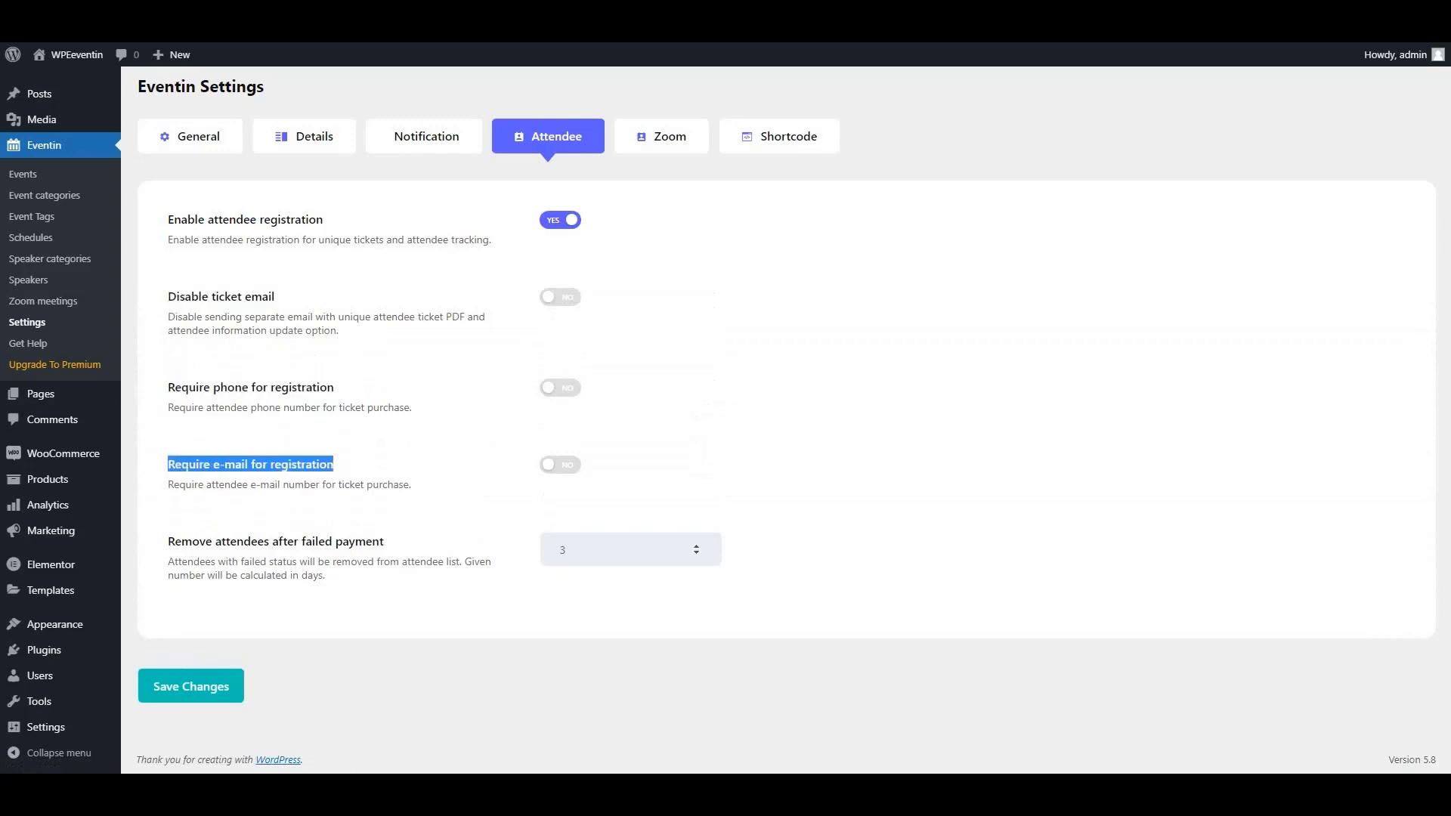
{"action": "left_click_drag", "start_coordinate": [168, 541], "coordinate": [383, 541]}
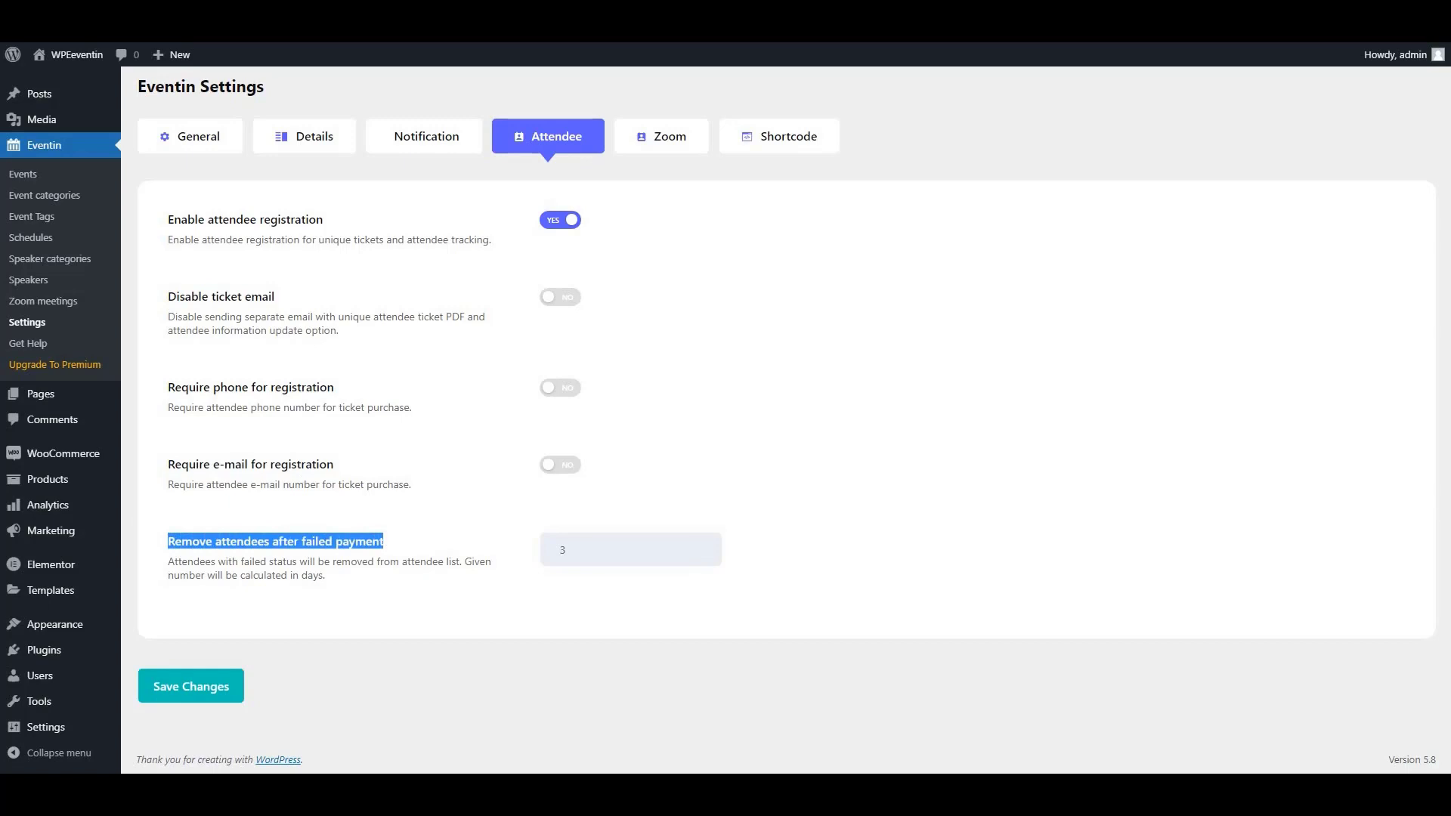
{"action": "left_click", "coordinate": [280, 542]}
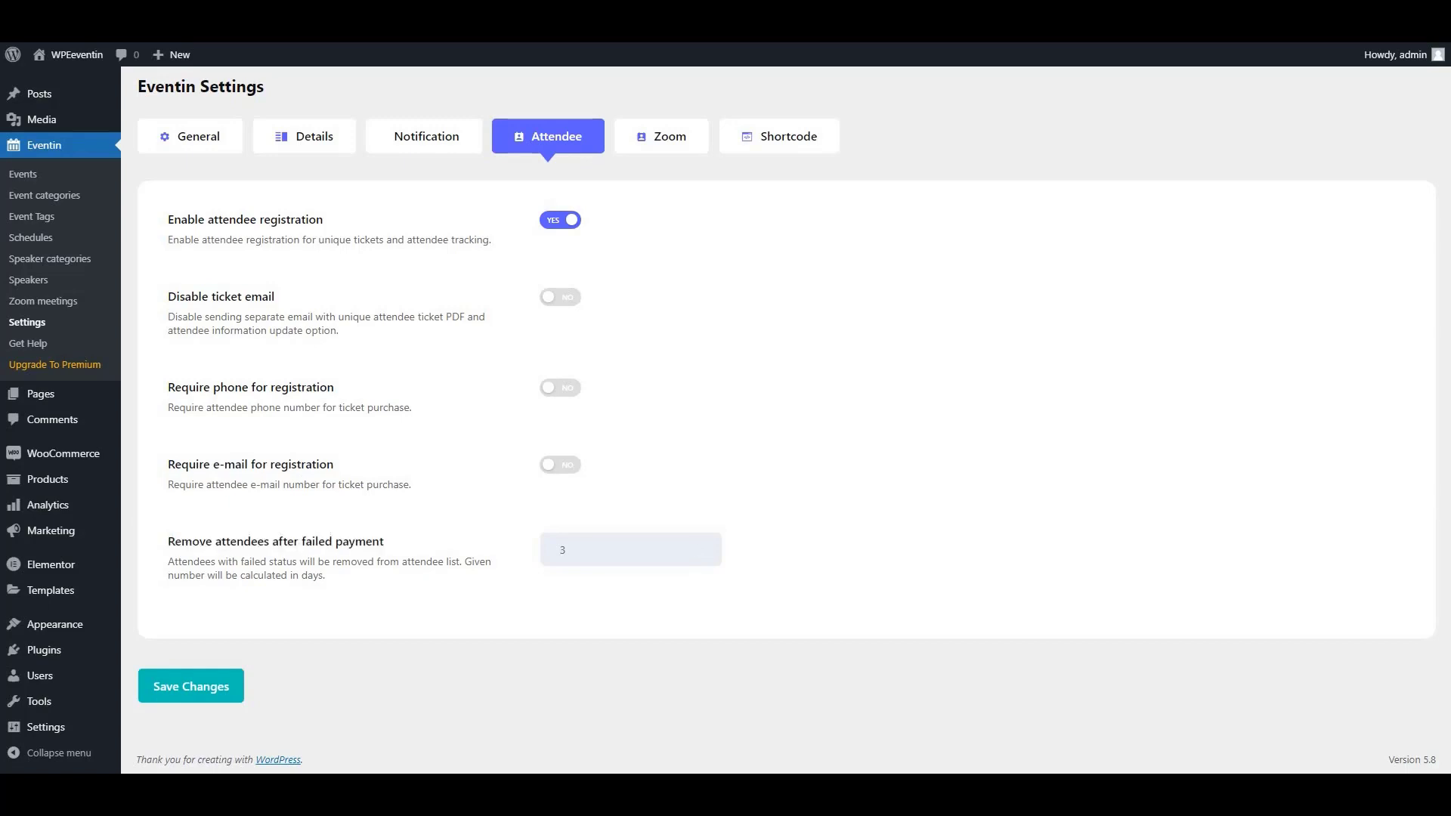
Step: Turn on Disable ticket email, Require phone for registration and Require e-mail for registration, and save the attendee settings
{"action": "left_click", "coordinate": [560, 387]}
{"action": "left_click", "coordinate": [560, 297]}
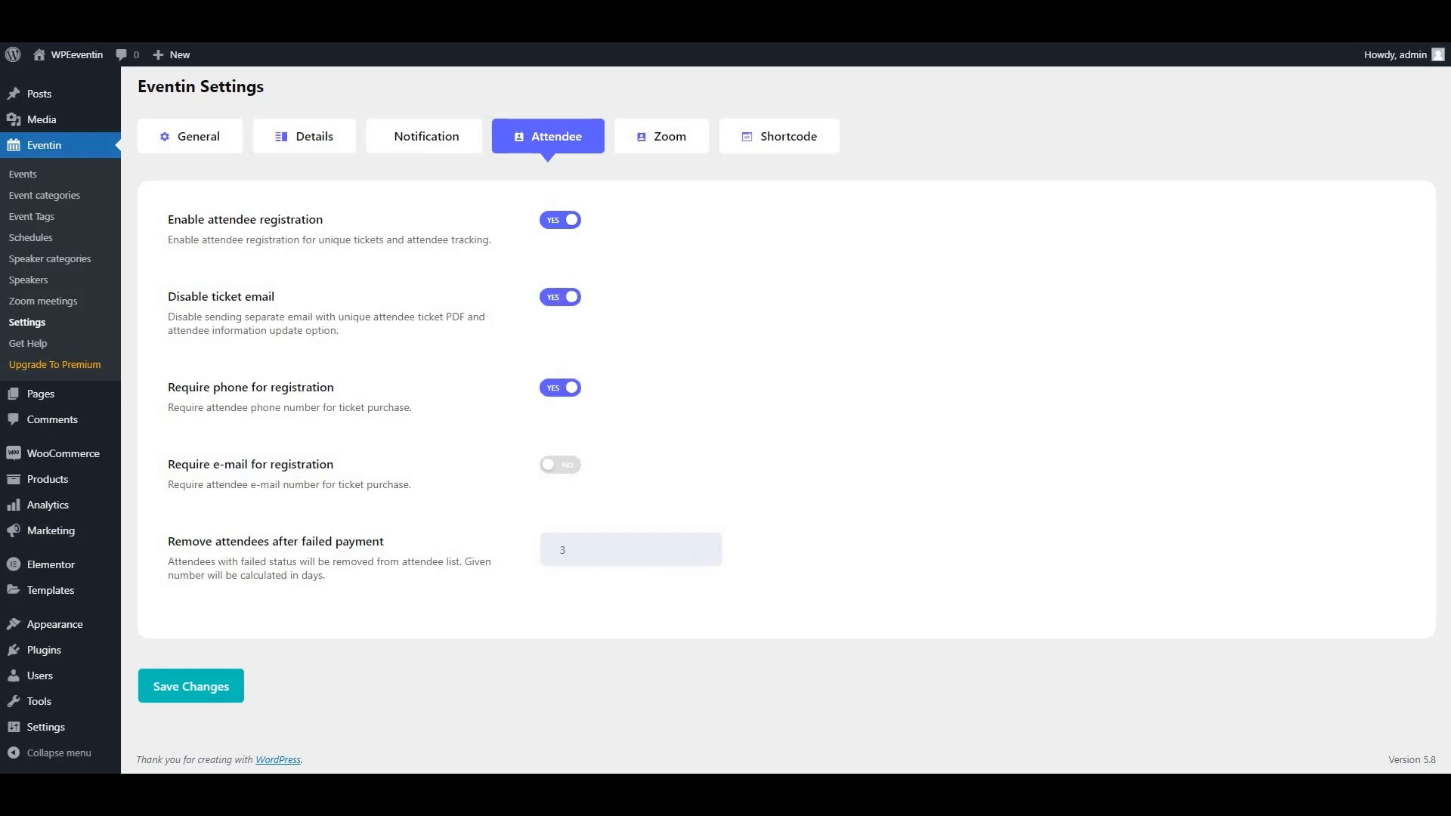
{"action": "left_click", "coordinate": [560, 464]}
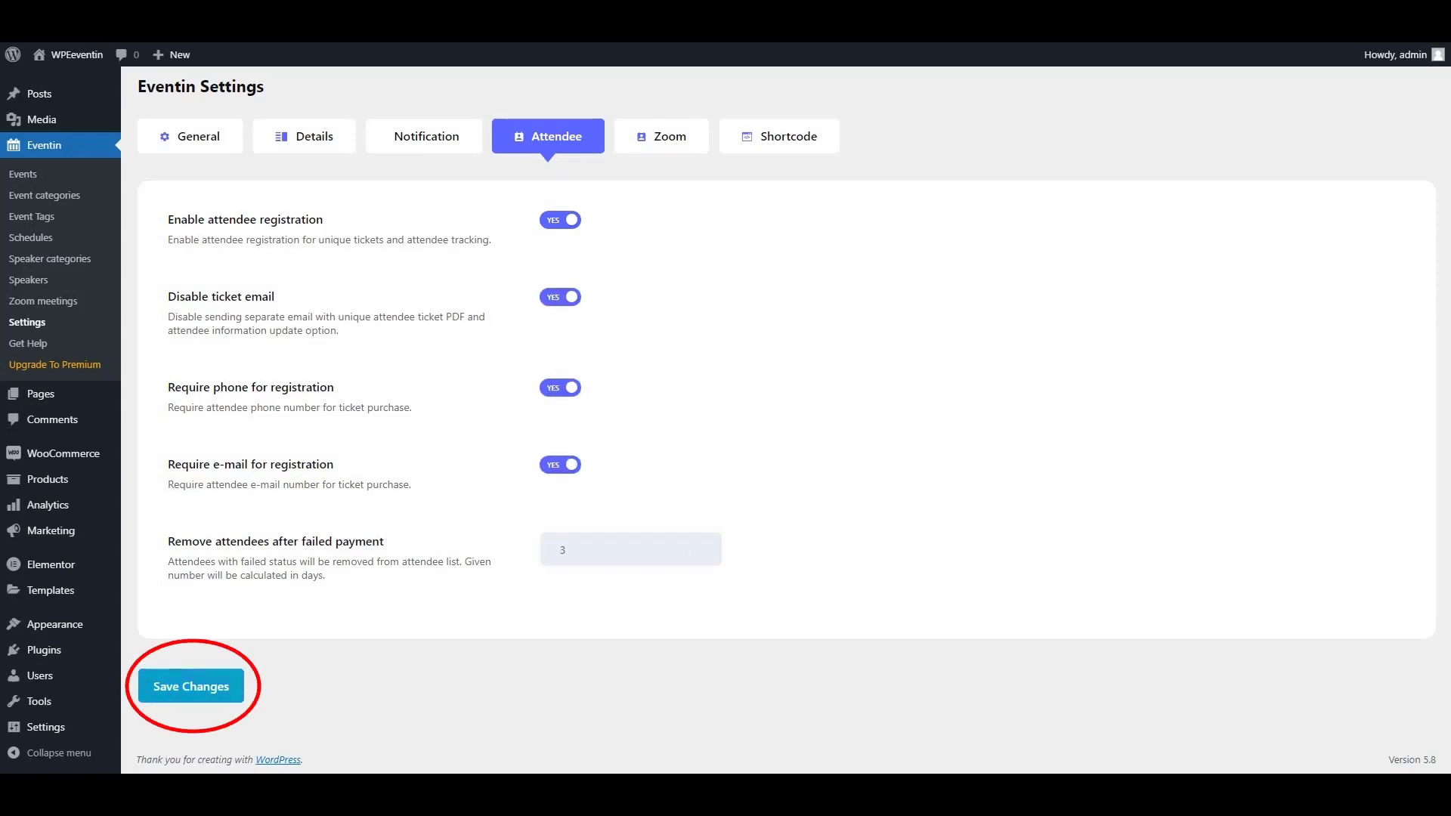
{"action": "left_click", "coordinate": [190, 686]}
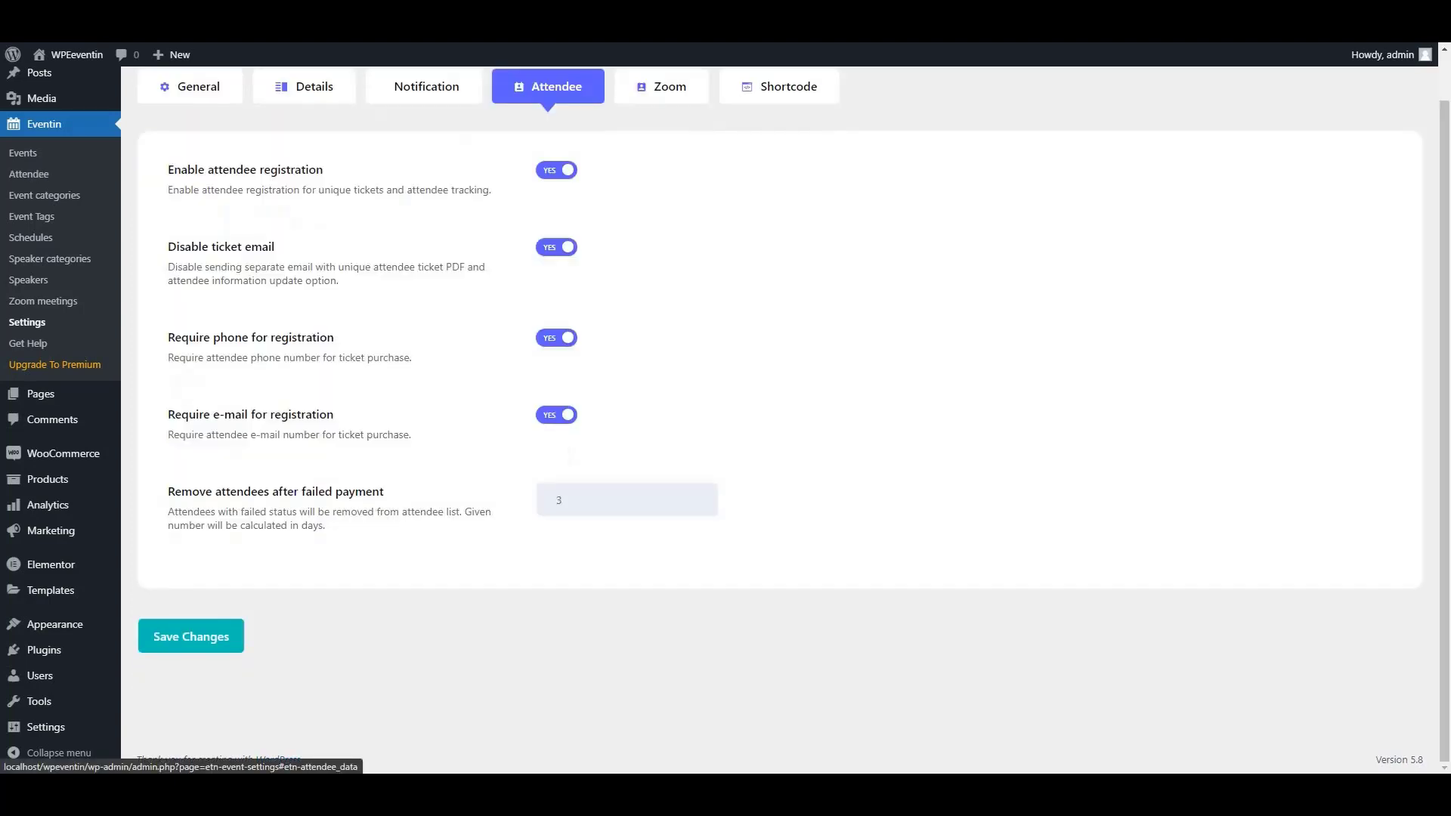
Step: Open the non-recurring iMedia Online Retail Summit event from the Eventin events list for editing
{"action": "scroll", "coordinate": [726, 408], "scroll_direction": "up", "scroll_amount": 1}
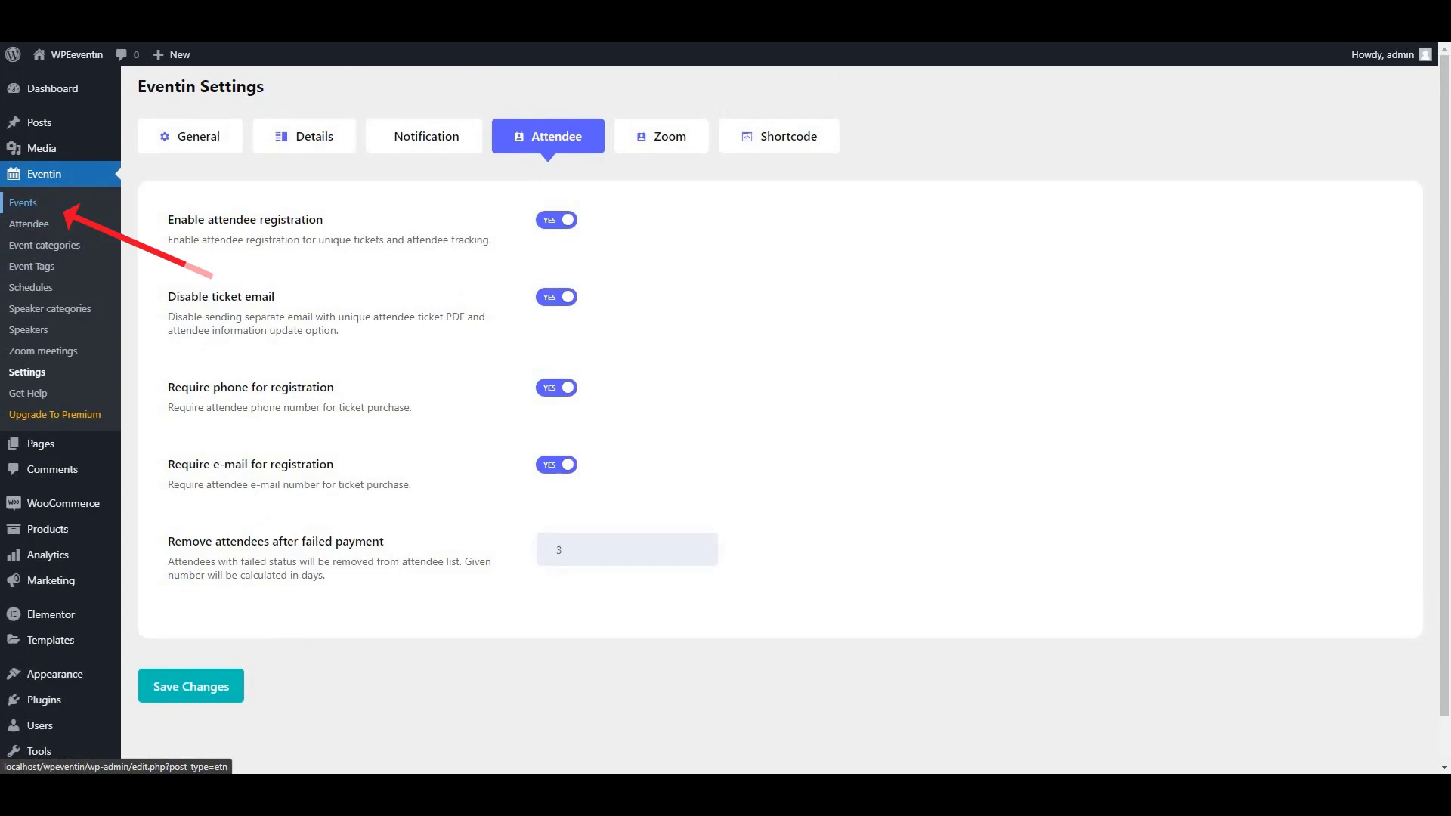
{"action": "left_click", "coordinate": [23, 202]}
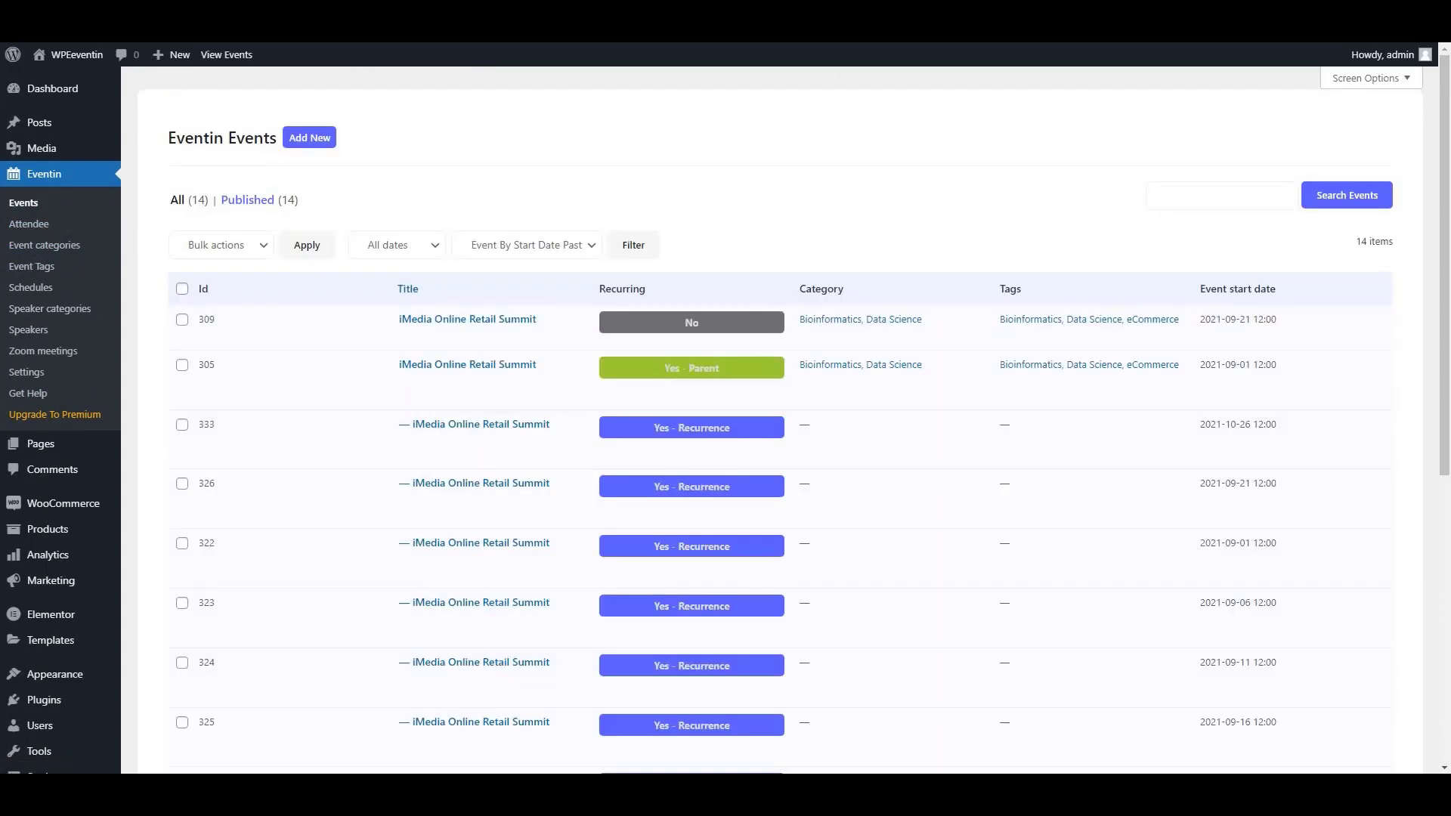
{"action": "left_click", "coordinate": [406, 337]}
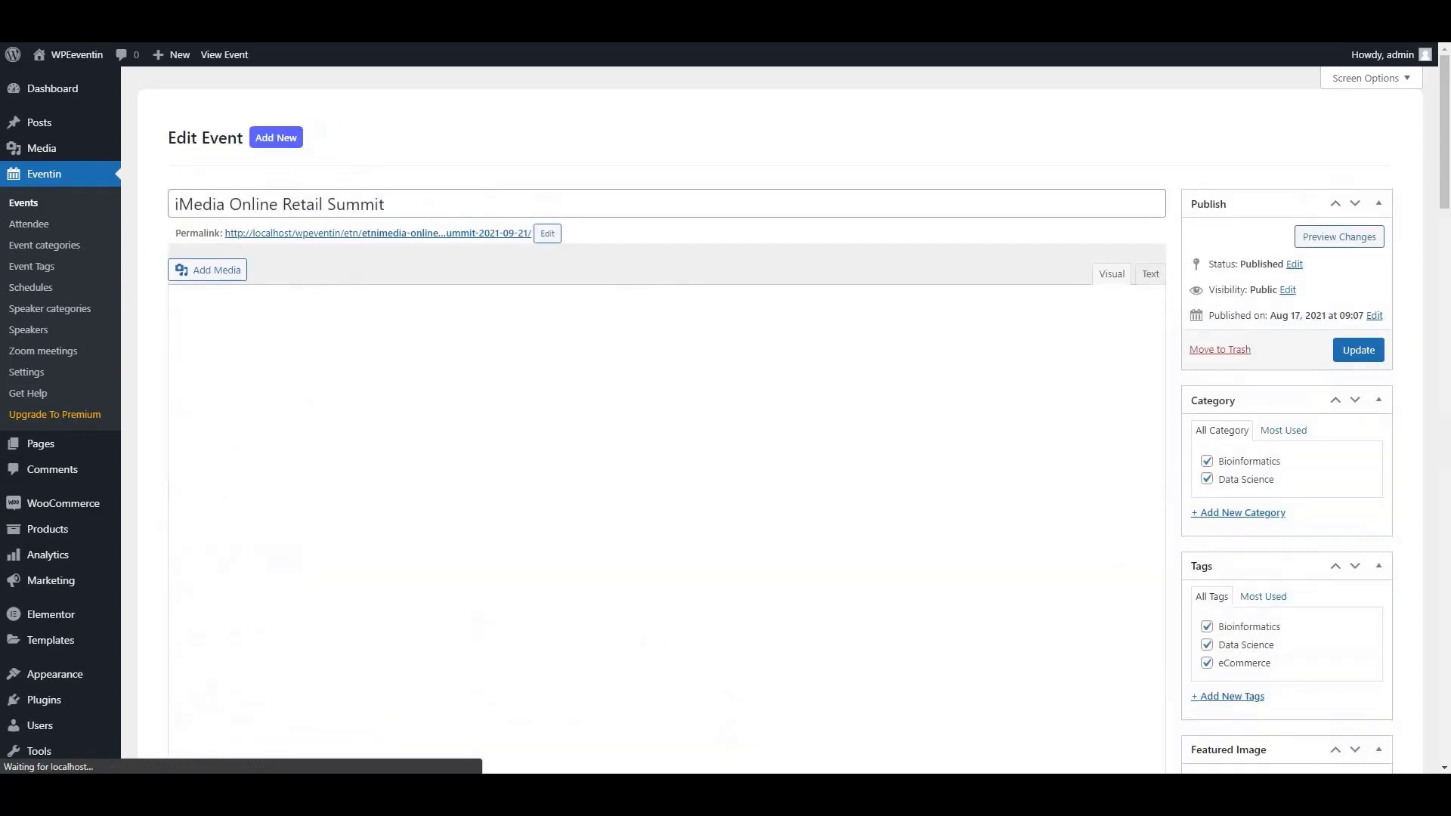
Step: Set the event's number of tickets to 120 and the ticket price to 65, and update the event
{"action": "scroll", "coordinate": [650, 416], "scroll_direction": "down", "scroll_amount": 20}
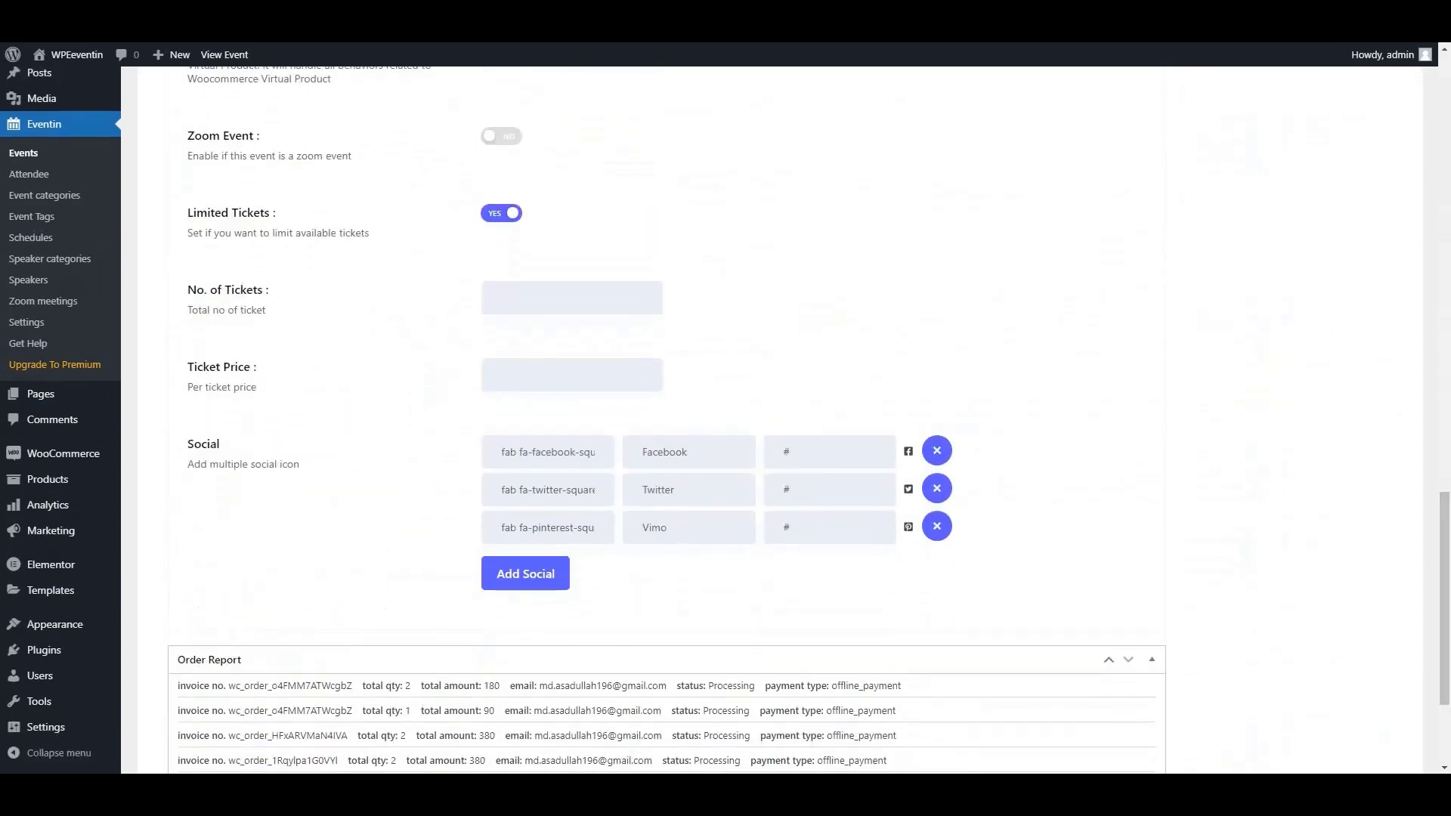
{"action": "left_click_drag", "start_coordinate": [188, 289], "coordinate": [267, 290]}
{"action": "left_click_drag", "start_coordinate": [188, 367], "coordinate": [250, 366]}
{"action": "left_click", "coordinate": [501, 297]}
{"action": "type", "text": "120"}
{"action": "left_click", "coordinate": [501, 374]}
{"action": "type", "text": "65"}
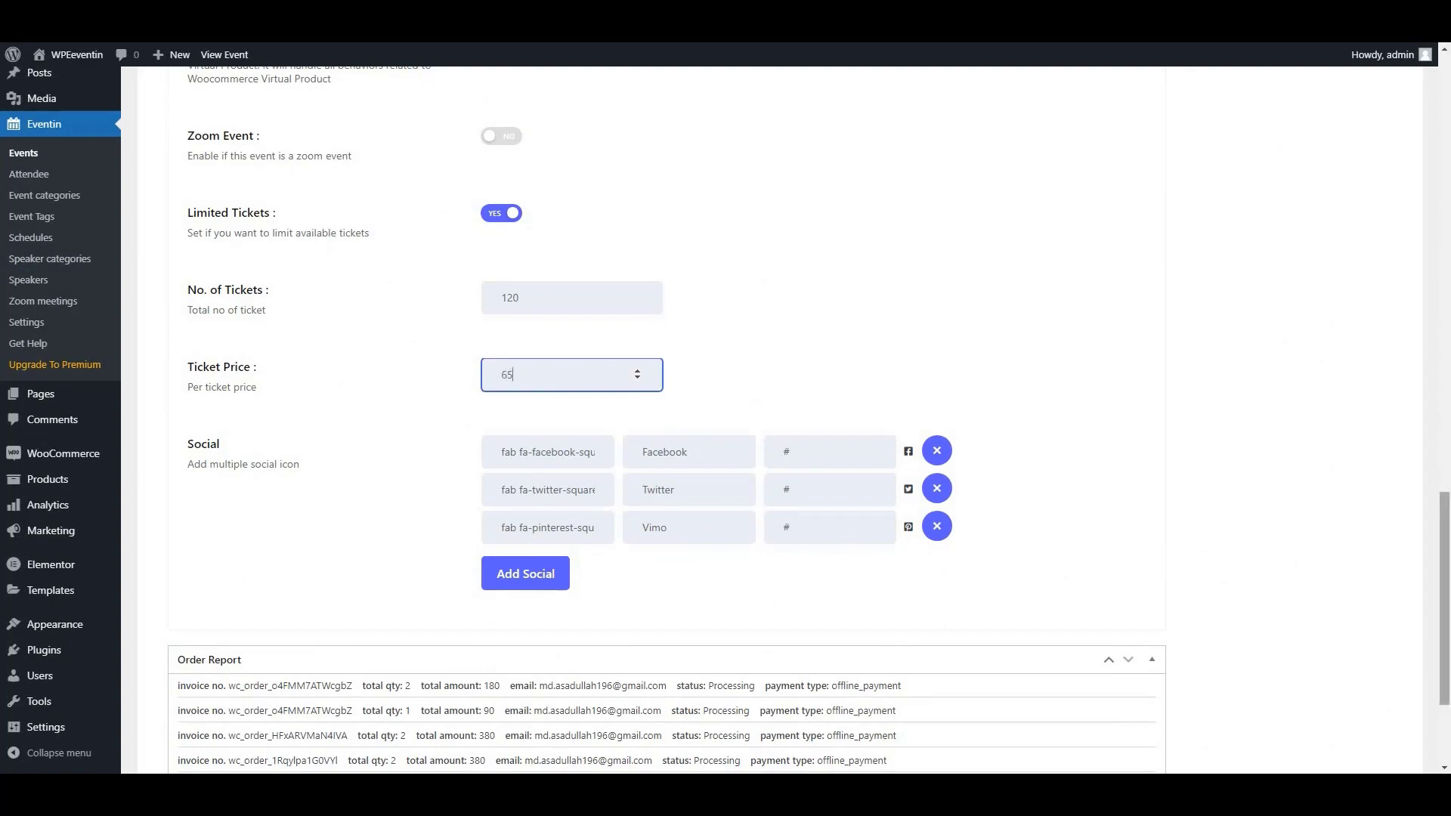
{"action": "scroll", "coordinate": [778, 416], "scroll_direction": "down", "scroll_amount": 3}
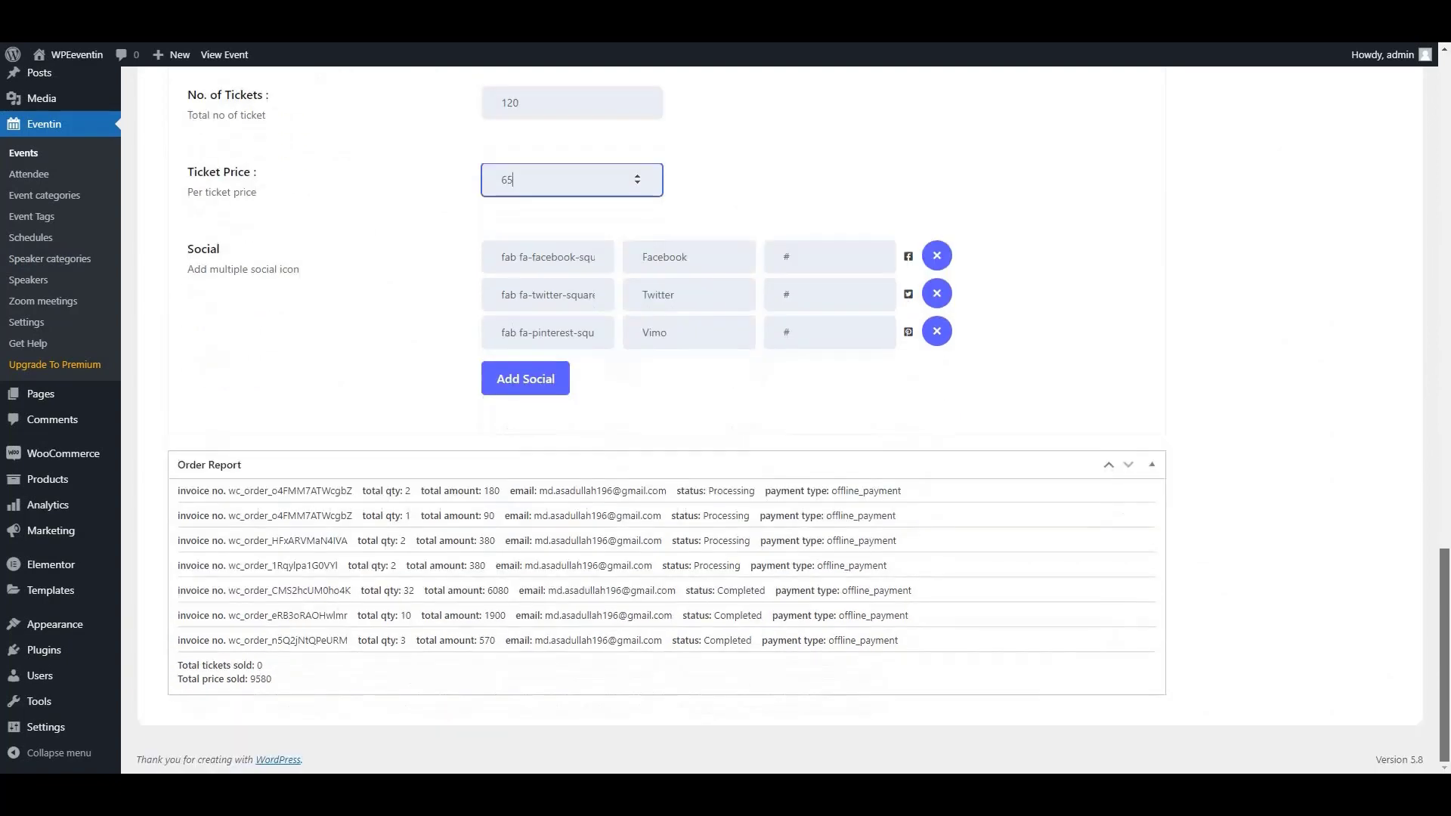
{"action": "scroll", "coordinate": [779, 415], "scroll_direction": "up", "scroll_amount": 10}
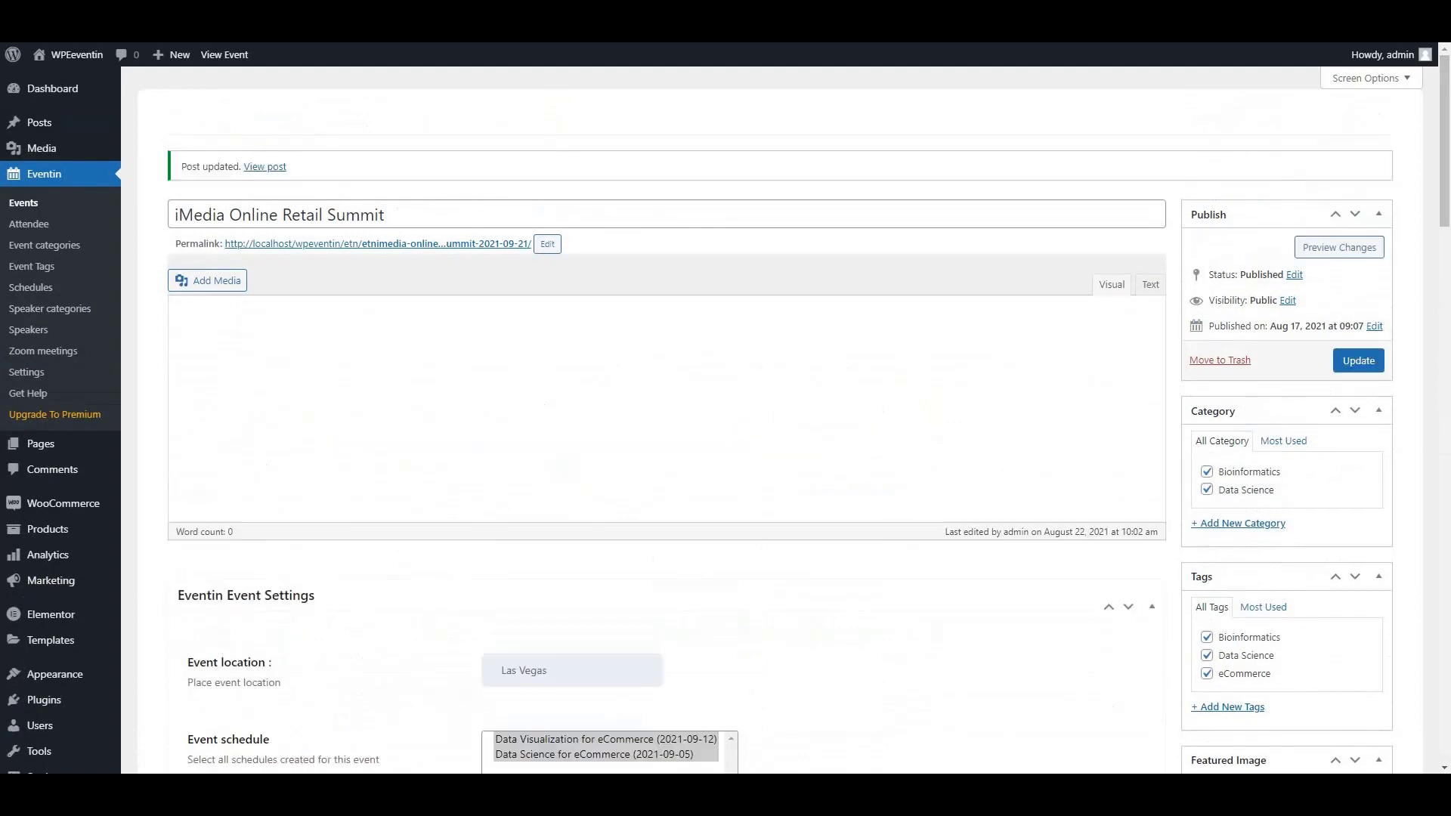
Step: View the updated event's public page and examine its Registration Form
{"action": "left_click", "coordinate": [265, 197]}
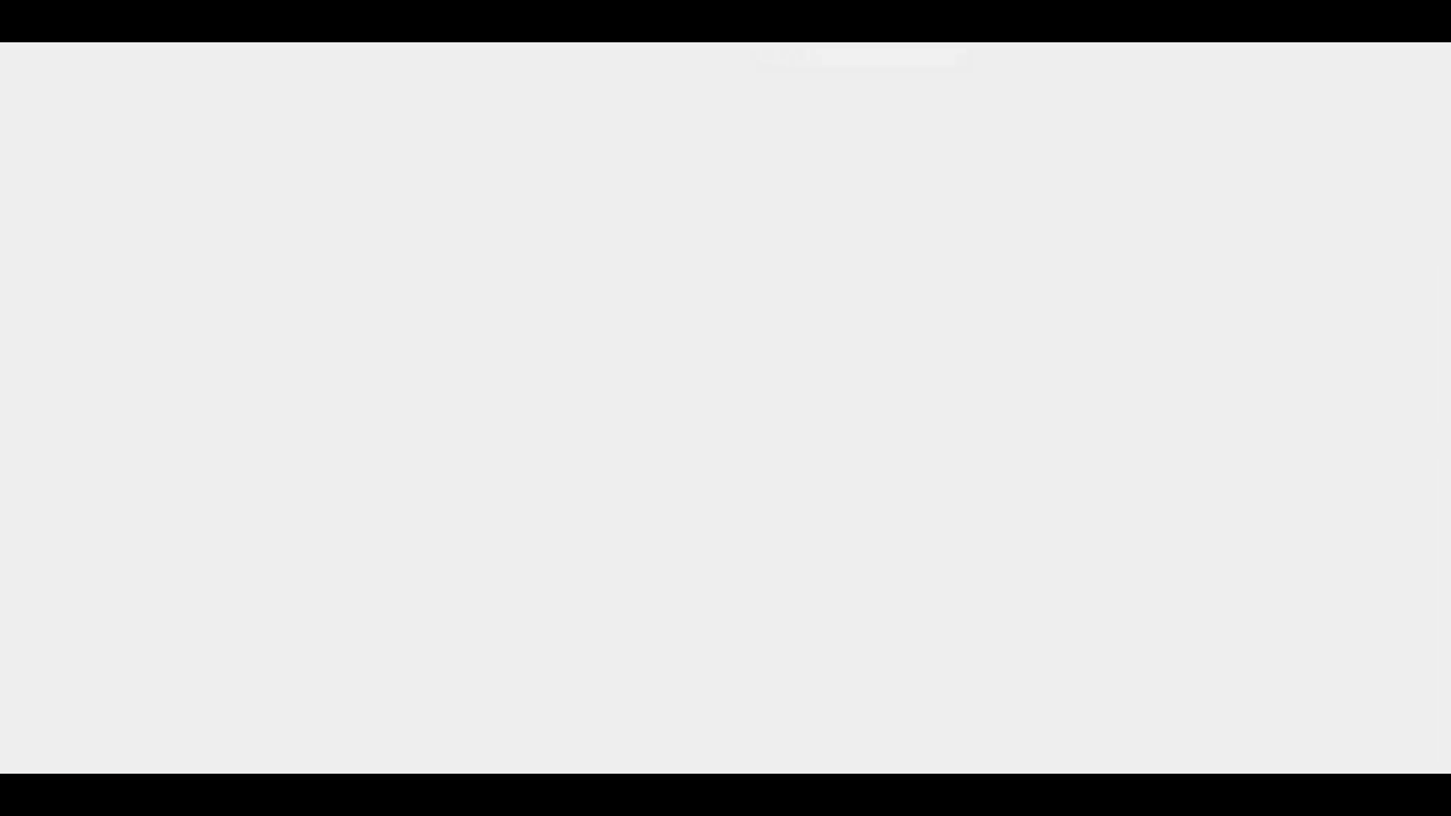
{"action": "scroll", "coordinate": [938, 641], "scroll_direction": "down", "scroll_amount": 4}
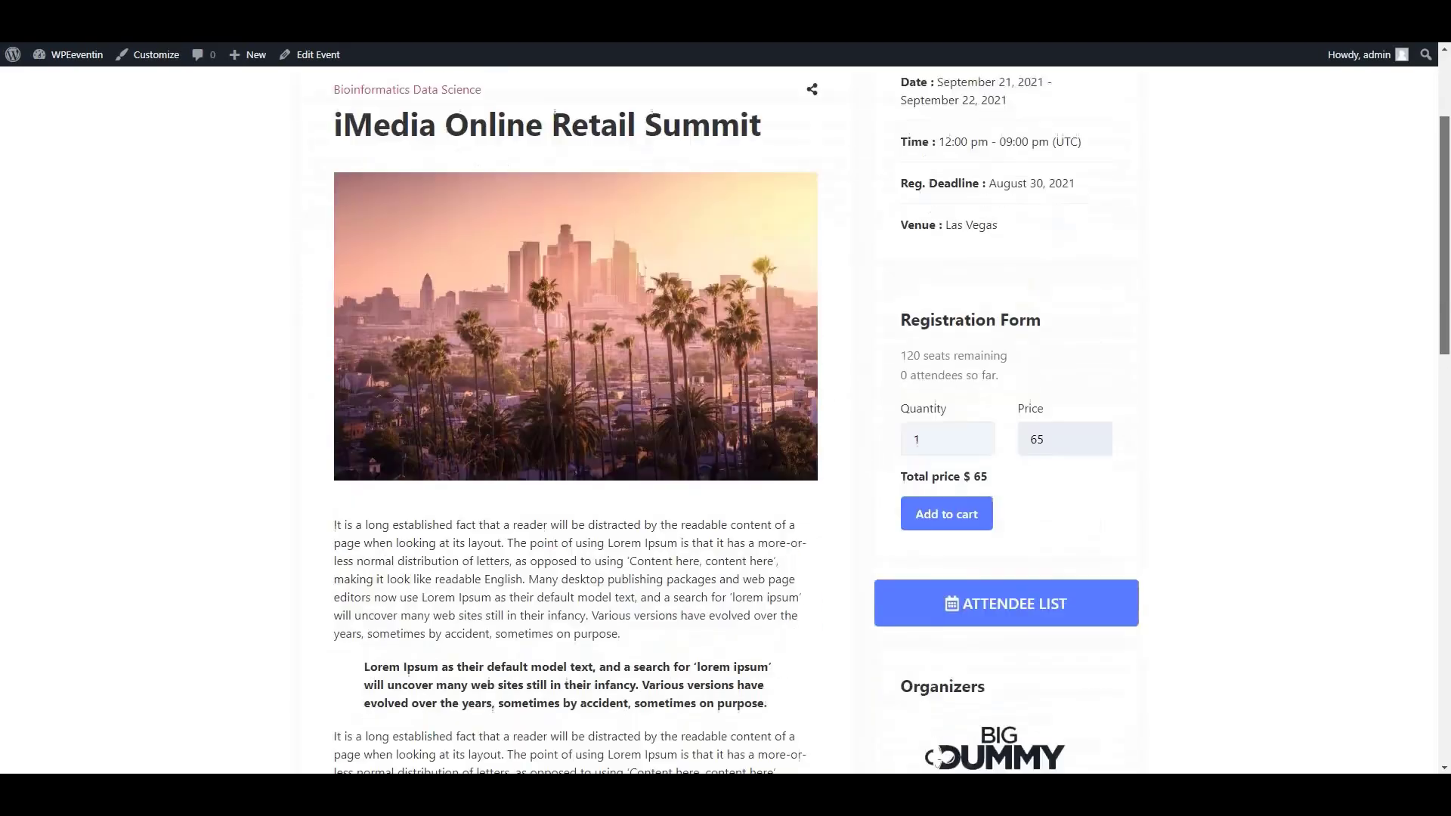
{"action": "triple_click", "coordinate": [969, 201]}
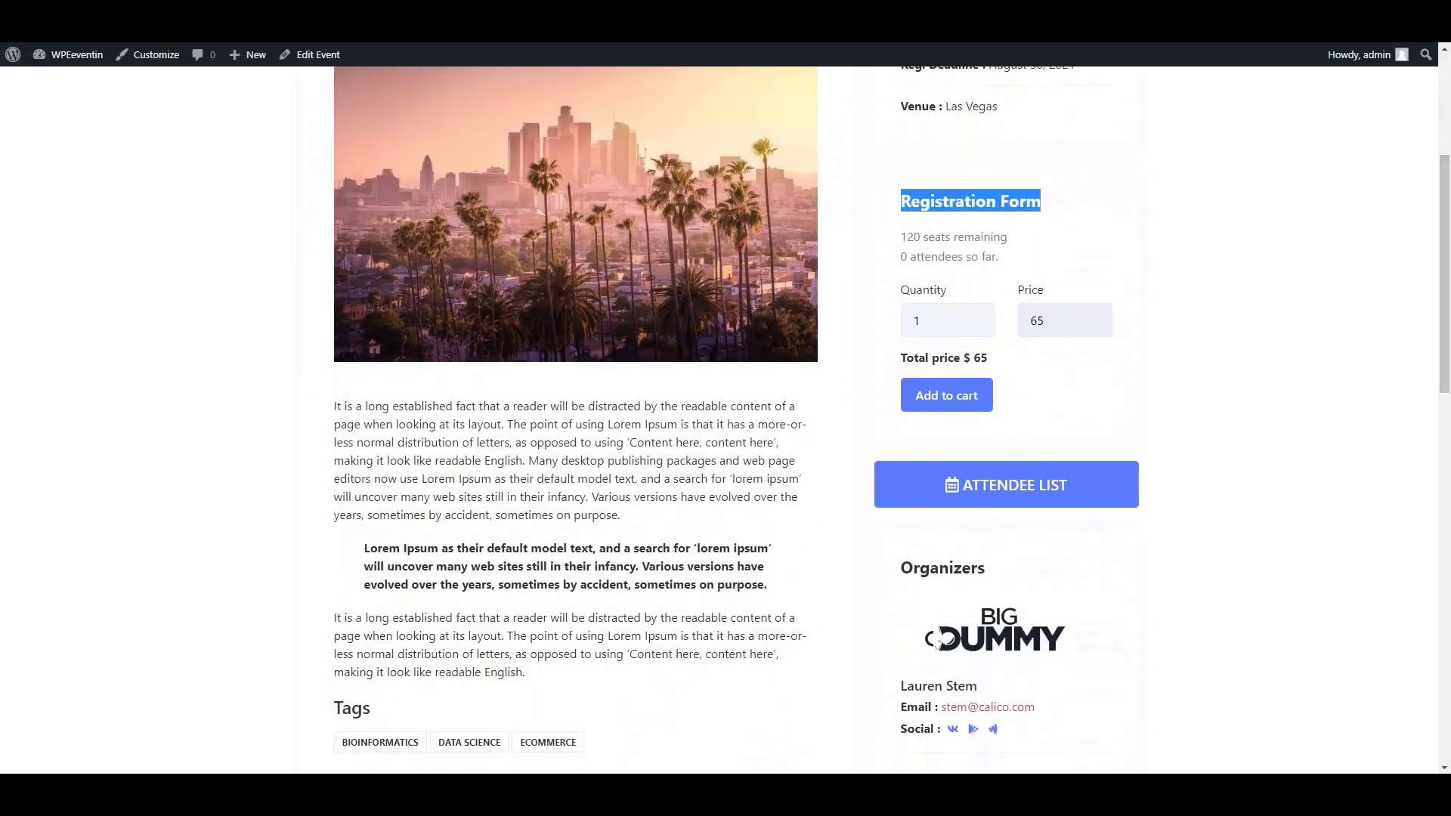
Step: Raise the ticket quantity in the event's Registration Form to 8
{"action": "left_click", "coordinate": [948, 320]}
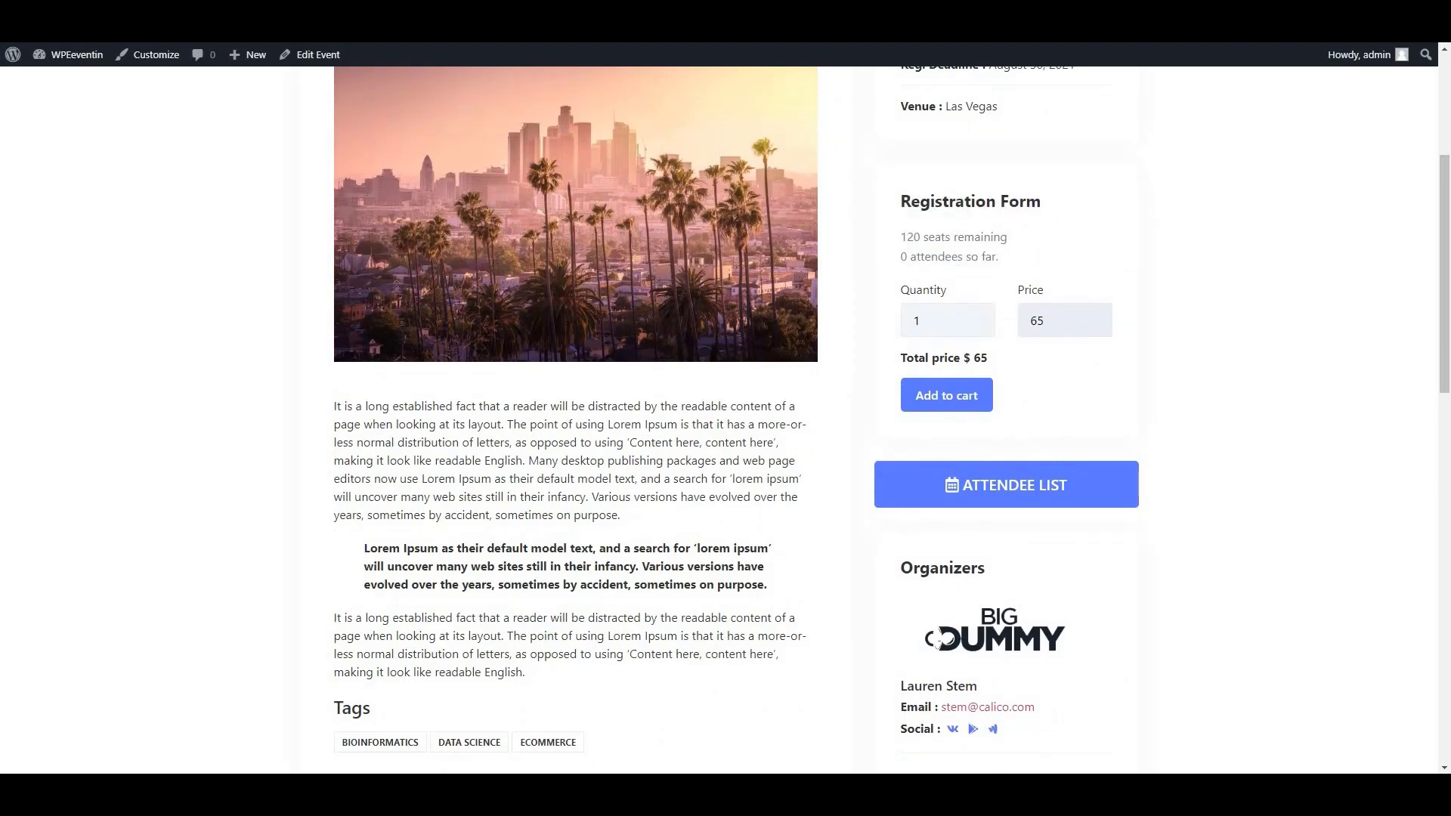
{"action": "left_click", "coordinate": [977, 311]}
{"action": "left_click", "coordinate": [977, 312]}
{"action": "left_click", "coordinate": [978, 311]}
{"action": "left_click", "coordinate": [977, 312]}
{"action": "left_click", "coordinate": [977, 311]}
{"action": "left_click", "coordinate": [977, 311]}
{"action": "left_click", "coordinate": [977, 312]}
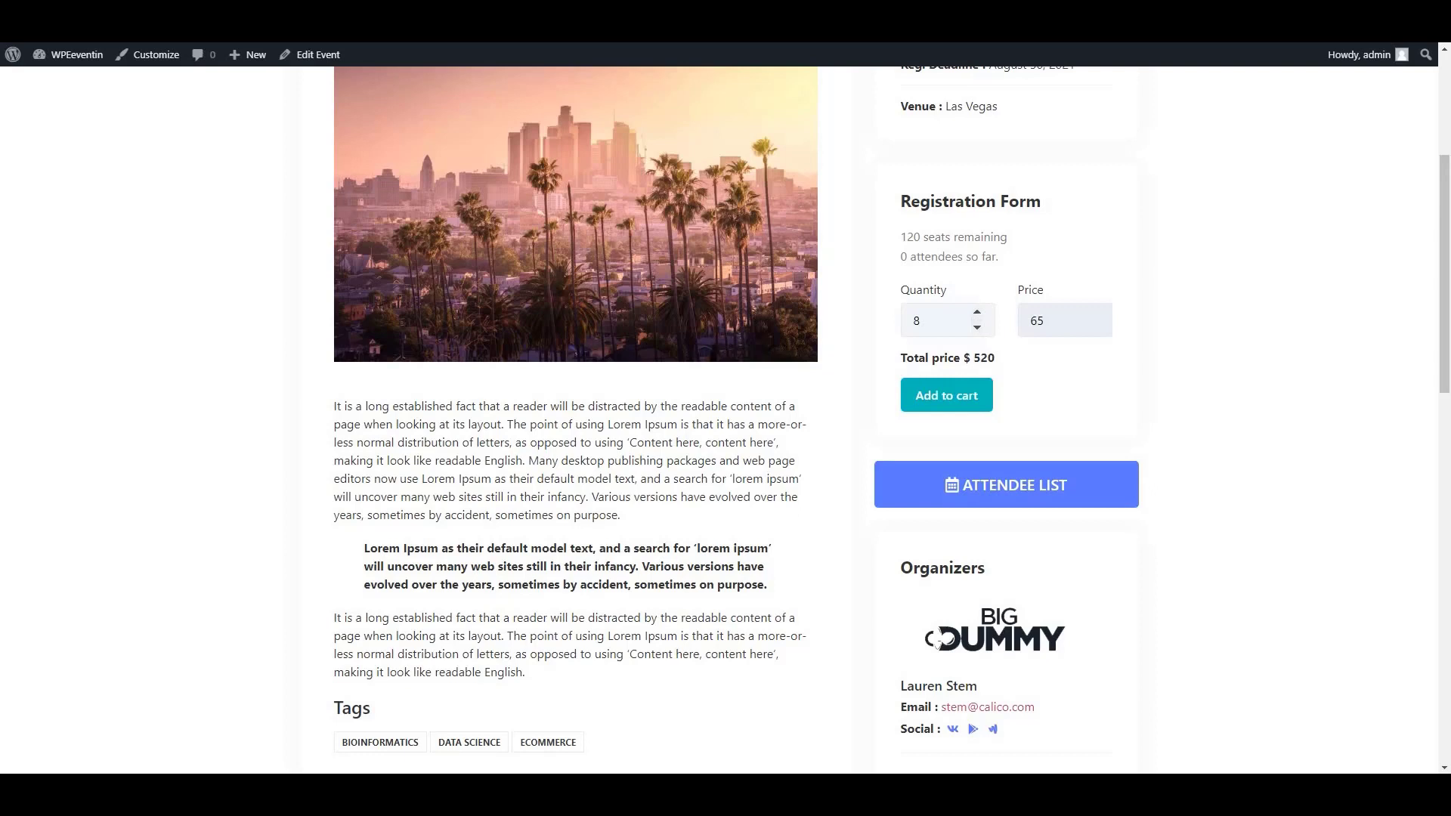
{"action": "key", "text": "Tab"}
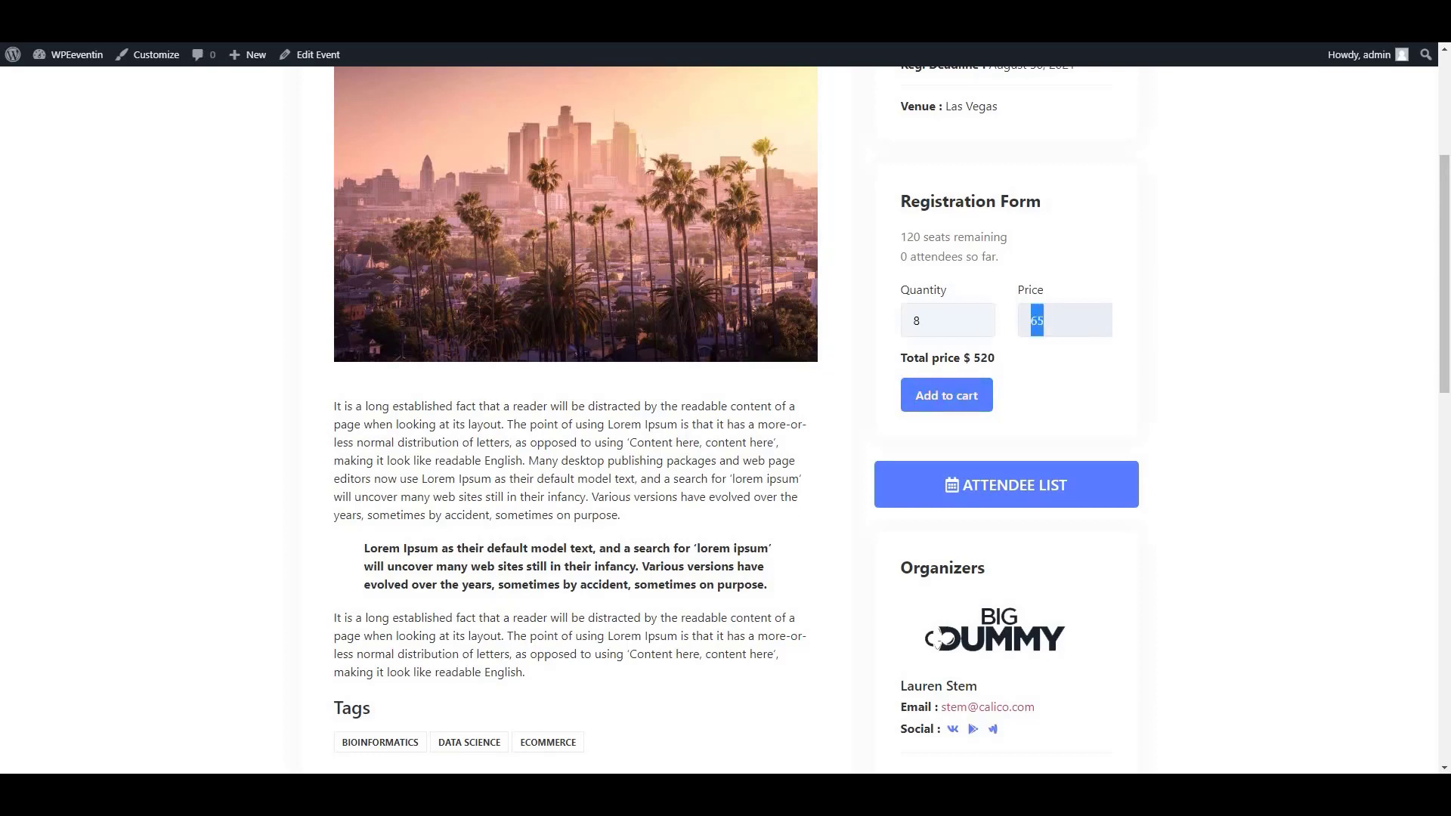
{"action": "key", "text": "Tab"}
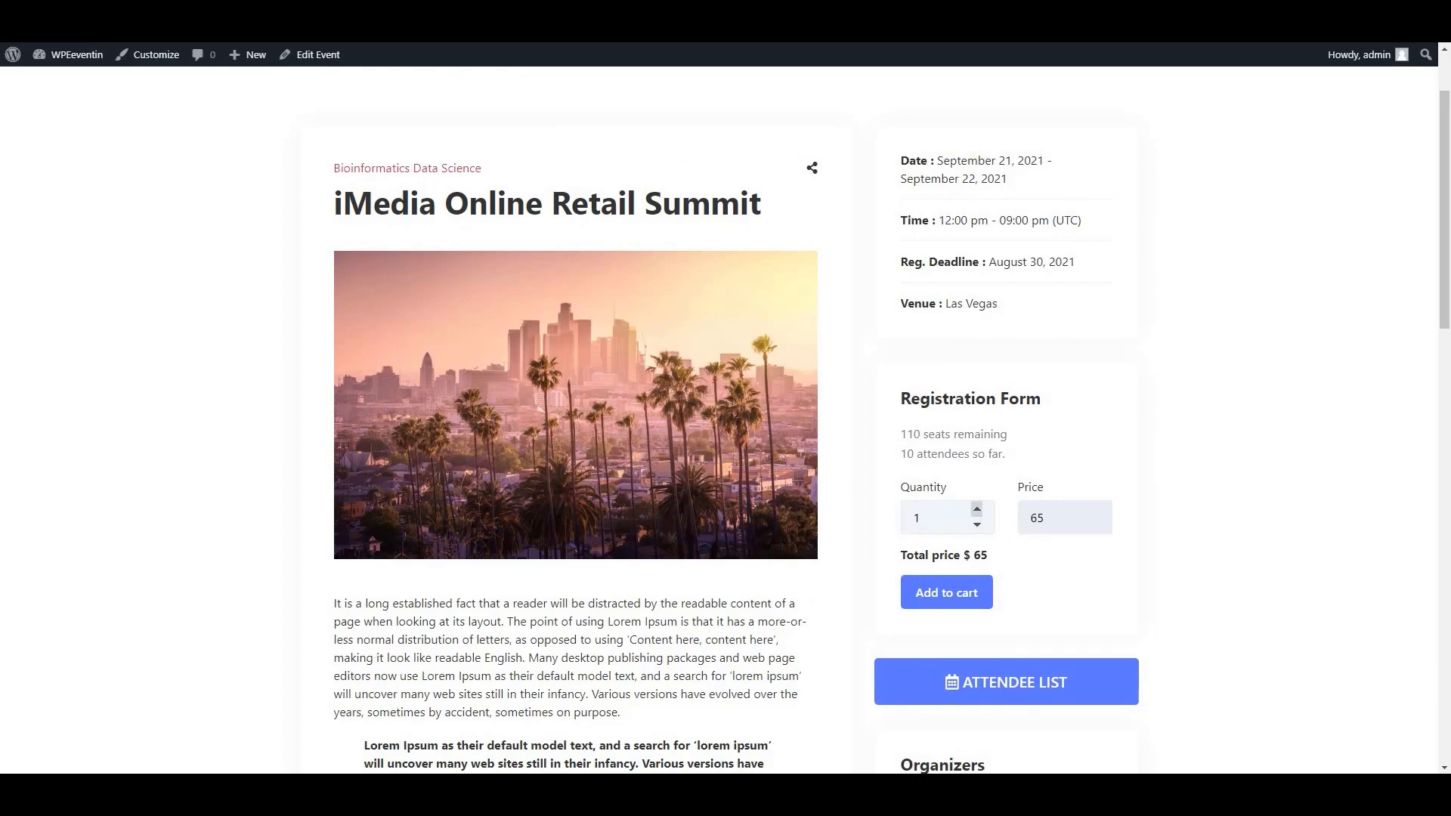
Step: Set the ticket quantity to 3, add the tickets to the cart and look over the attendee details form
{"action": "left_click", "coordinate": [977, 508]}
{"action": "left_click", "coordinate": [977, 509]}
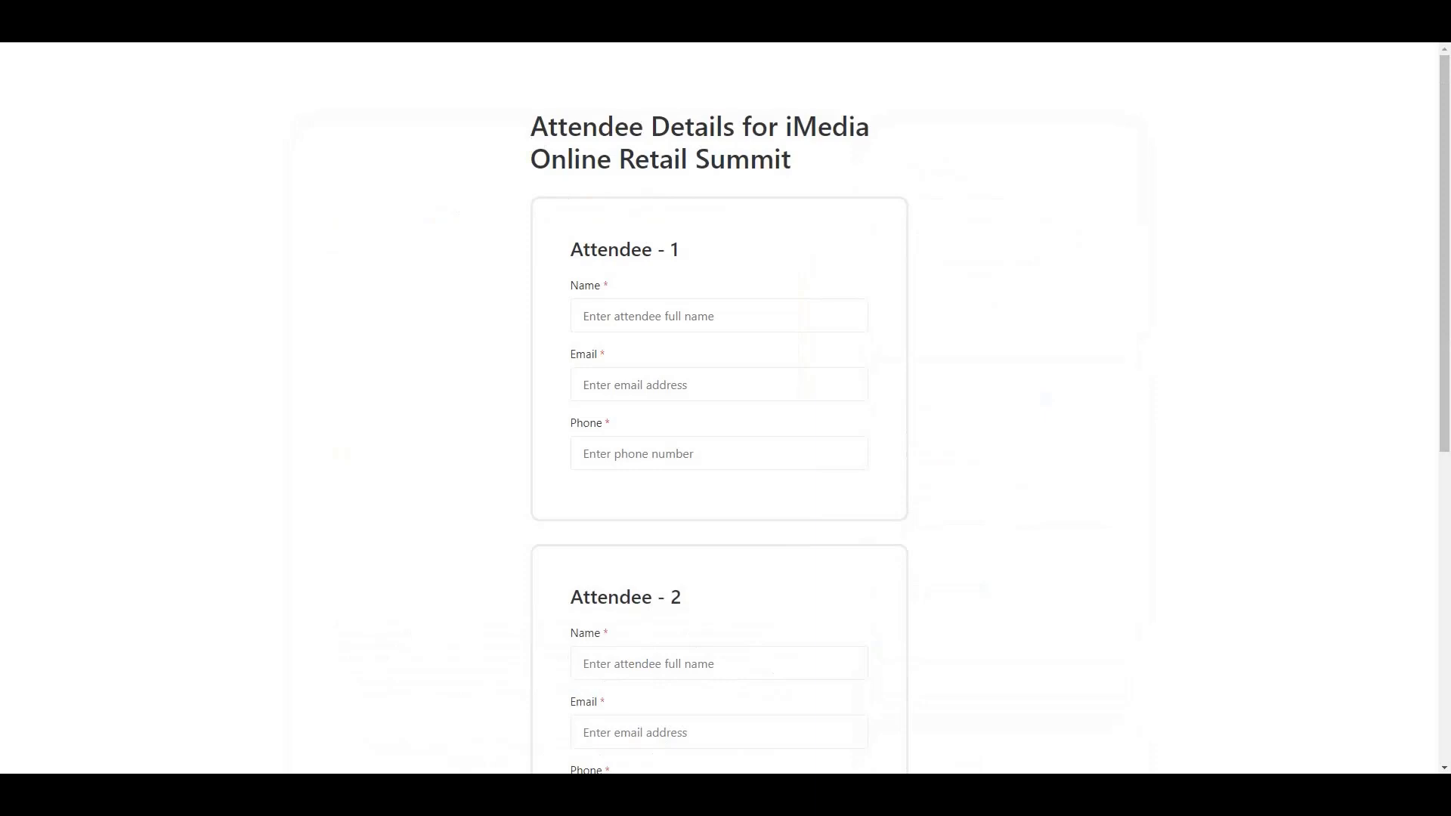
{"action": "left_click_drag", "start_coordinate": [530, 126], "coordinate": [792, 126]}
{"action": "scroll", "coordinate": [718, 408], "scroll_direction": "down", "scroll_amount": 8}
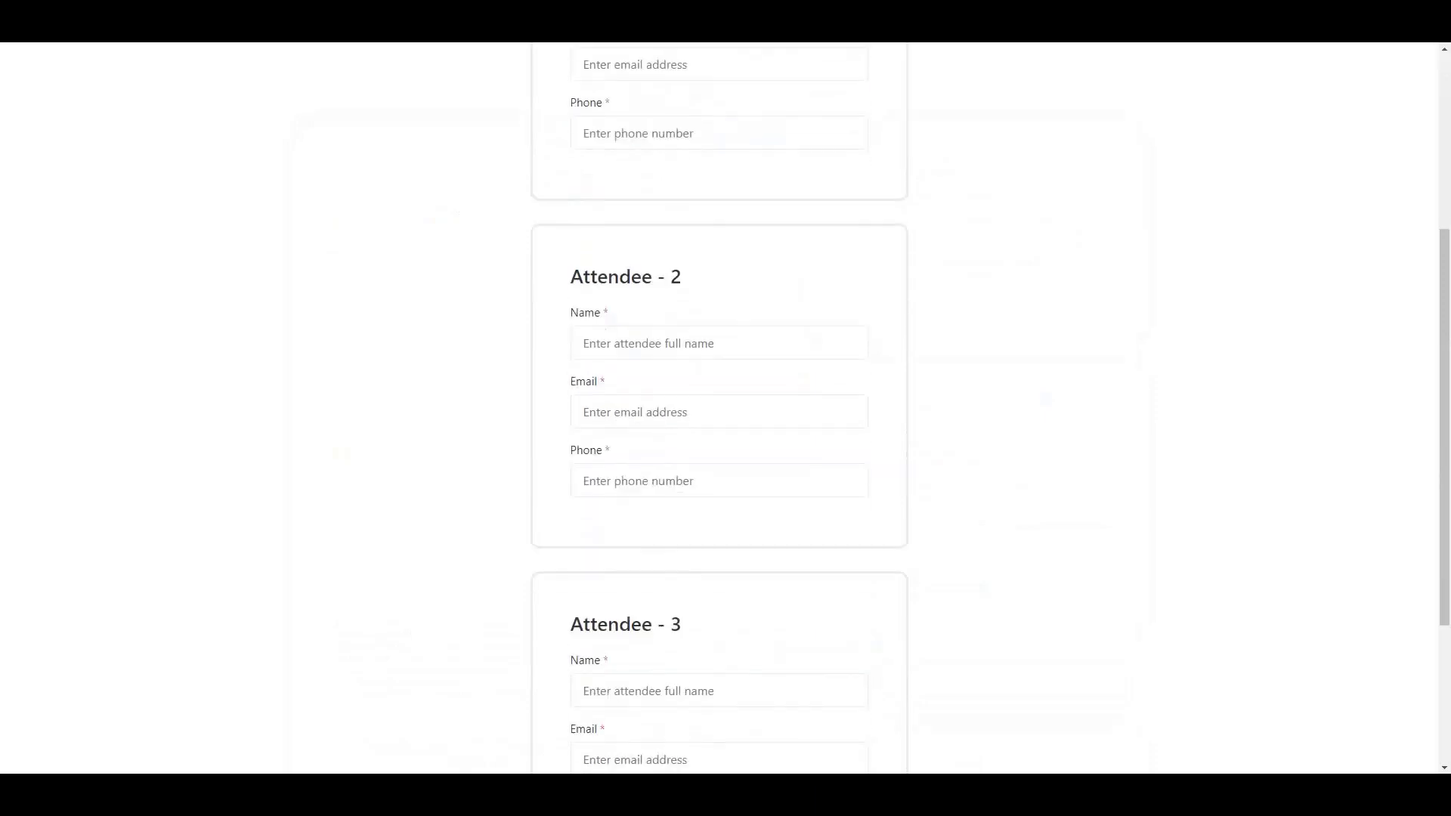
{"action": "scroll", "coordinate": [718, 408], "scroll_direction": "up", "scroll_amount": 8}
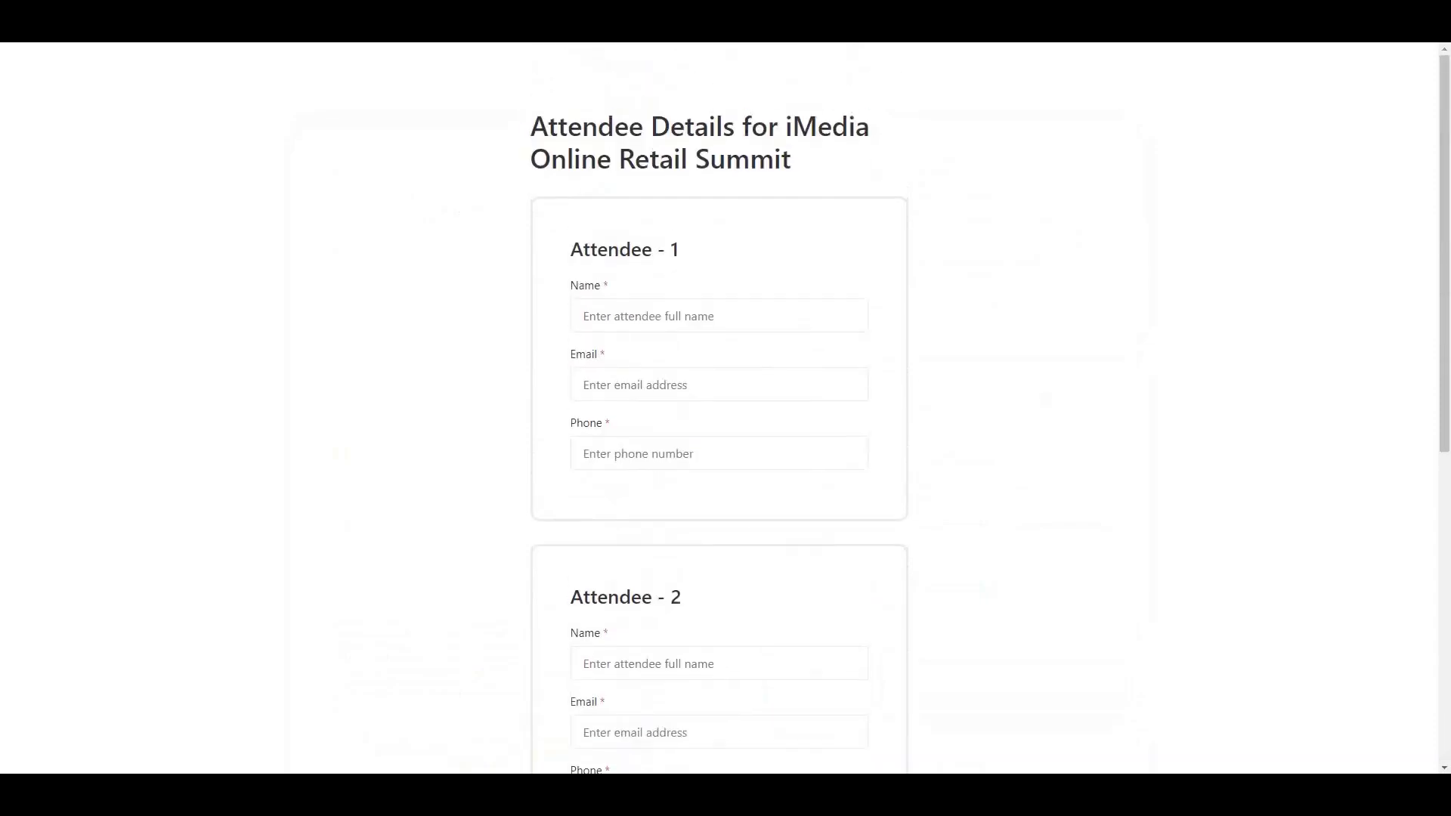
Step: Fill in the name, email and phone number for all three attendees of iMedia Online Retail Summit and confirm the details
{"action": "left_click", "coordinate": [648, 316]}
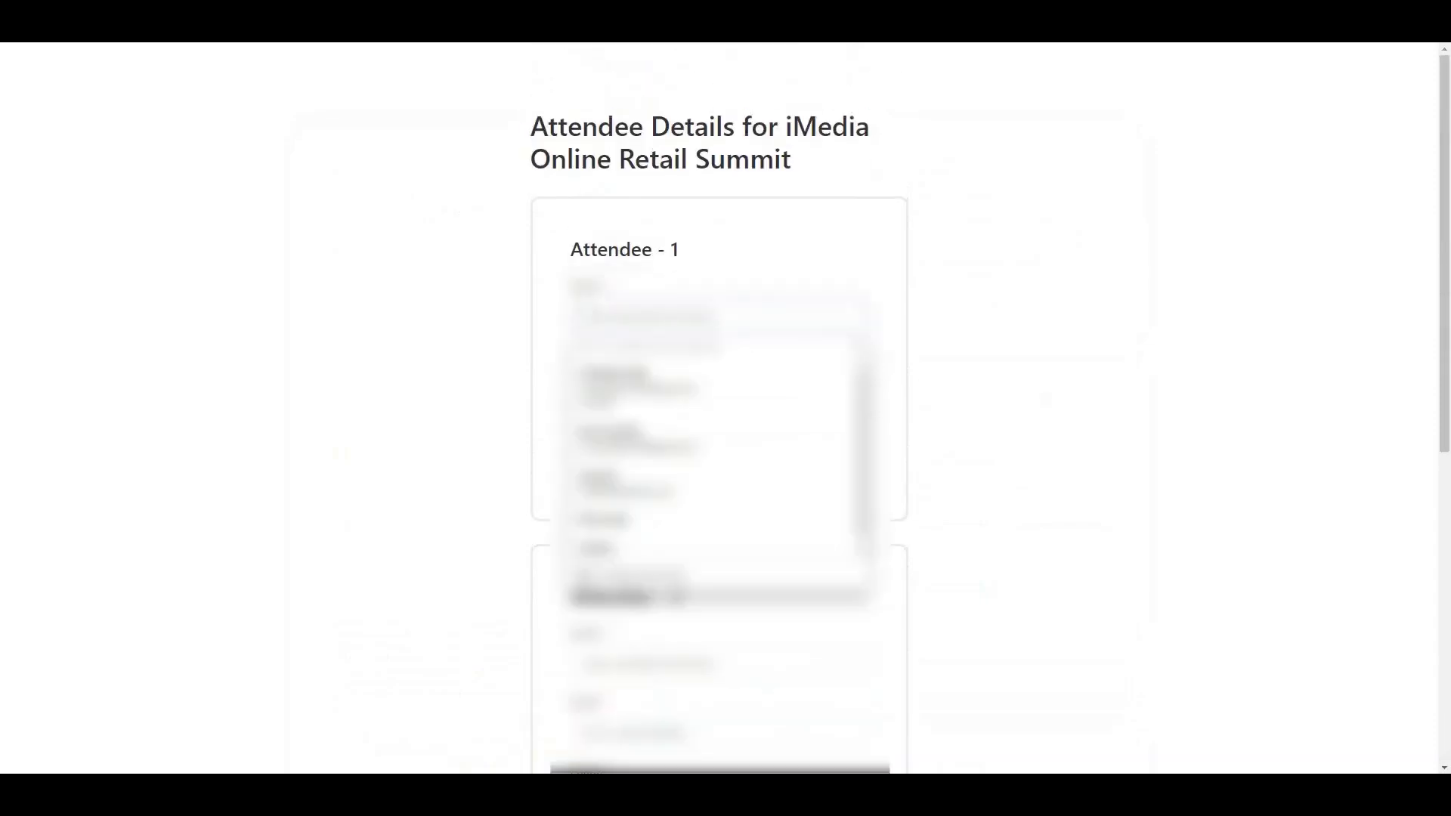
{"action": "type", "text": "..."}
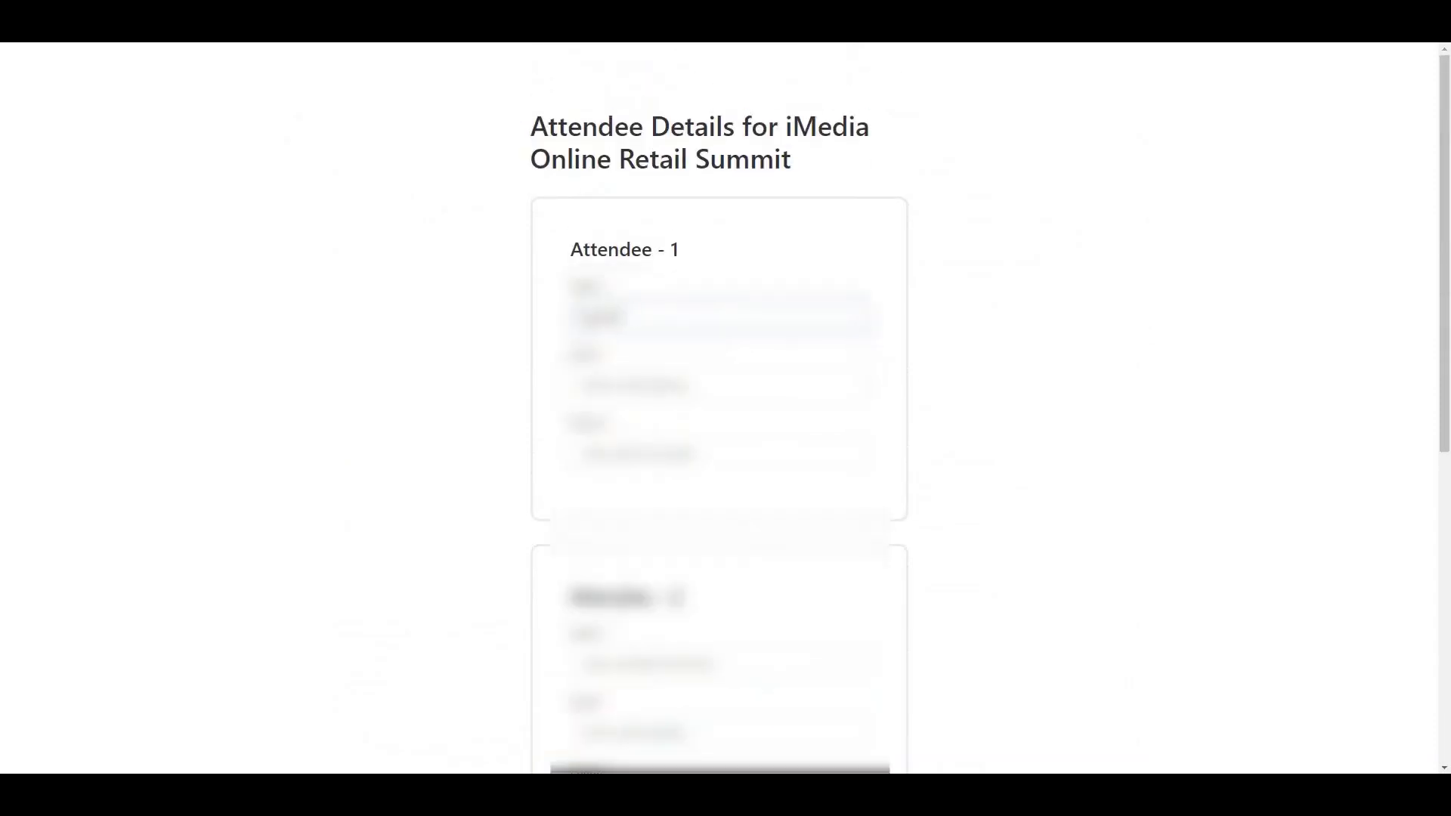
{"action": "type", "text": "..."}
{"action": "key", "text": "ctrl+BackSpace"}
{"action": "type", "text": "..."}
{"action": "type", "text": "..."}
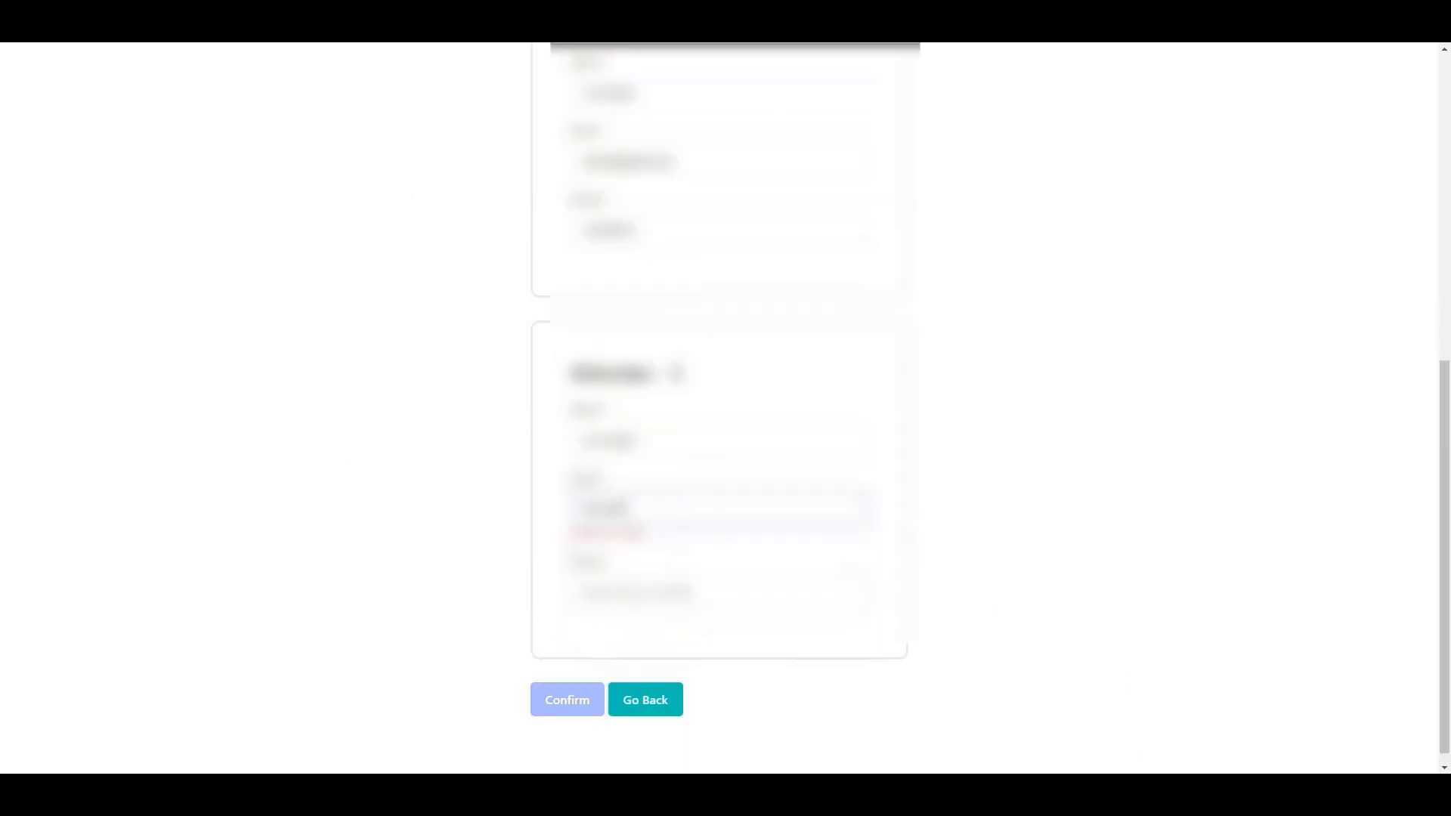
{"action": "key", "text": "Tab"}
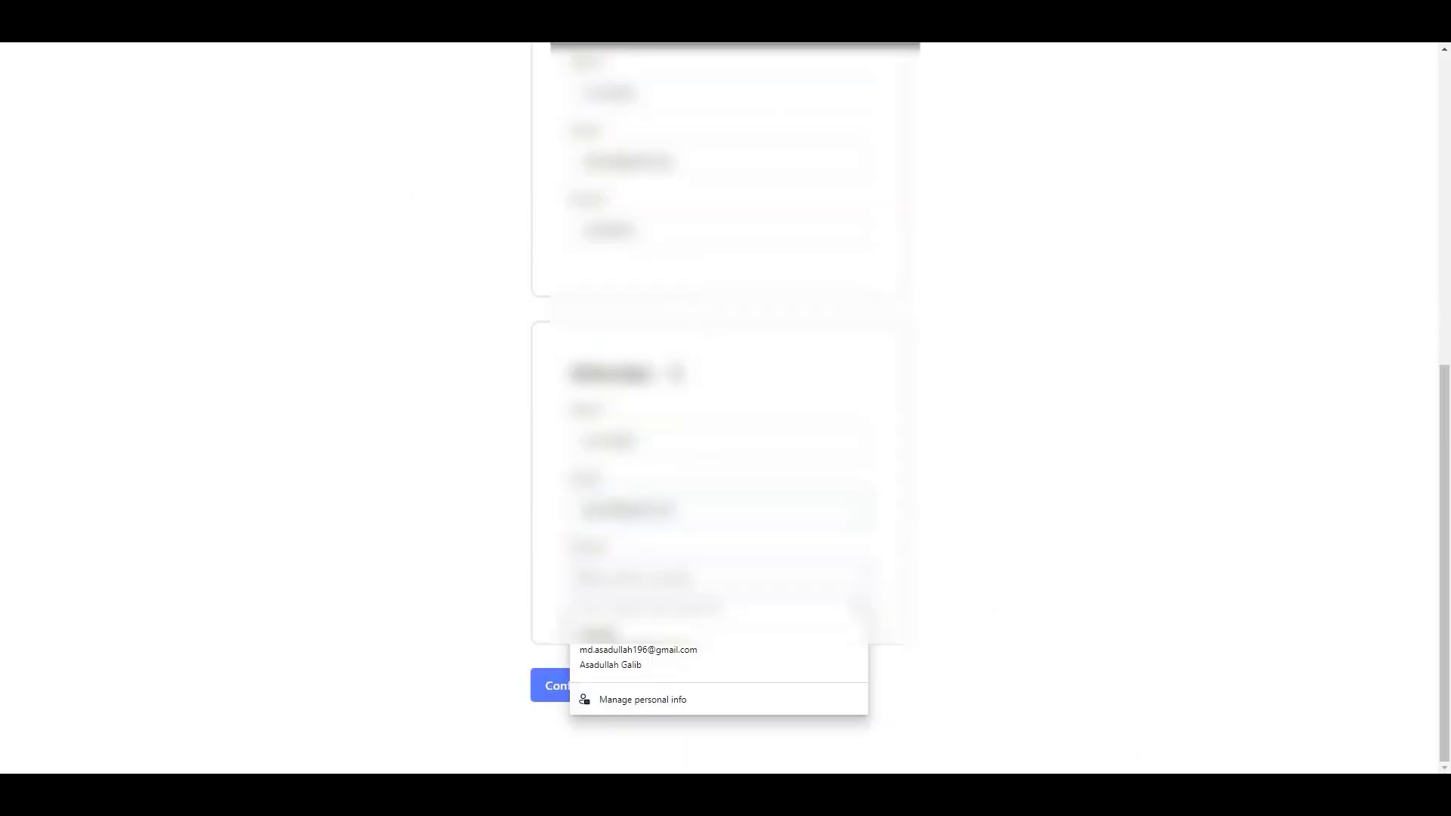
{"action": "key", "text": "Down"}
{"action": "key", "text": "Return"}
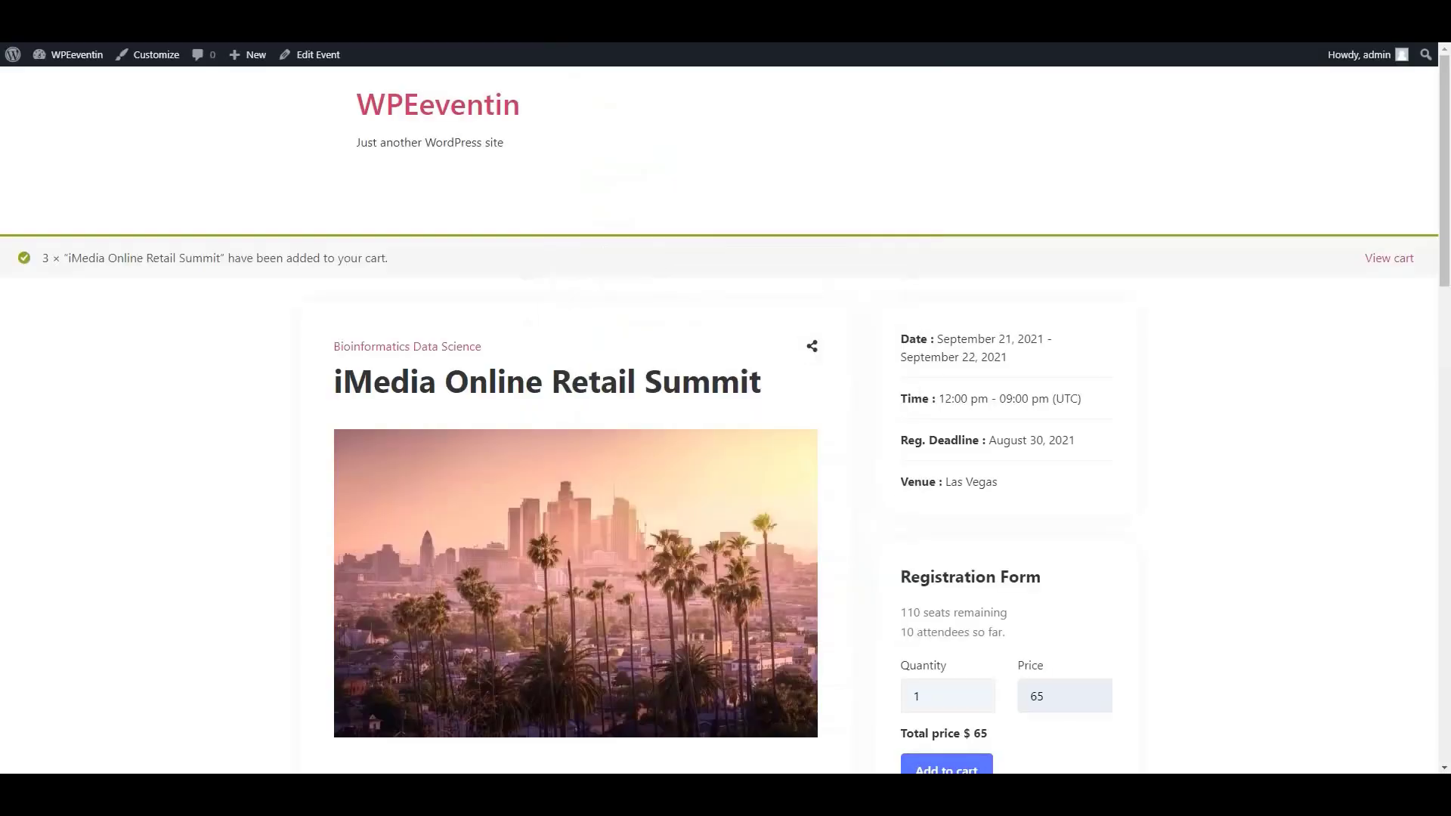
Step: View the cart, proceed to checkout and place the order with the prefilled billing details and cash on delivery
{"action": "left_click", "coordinate": [1389, 257]}
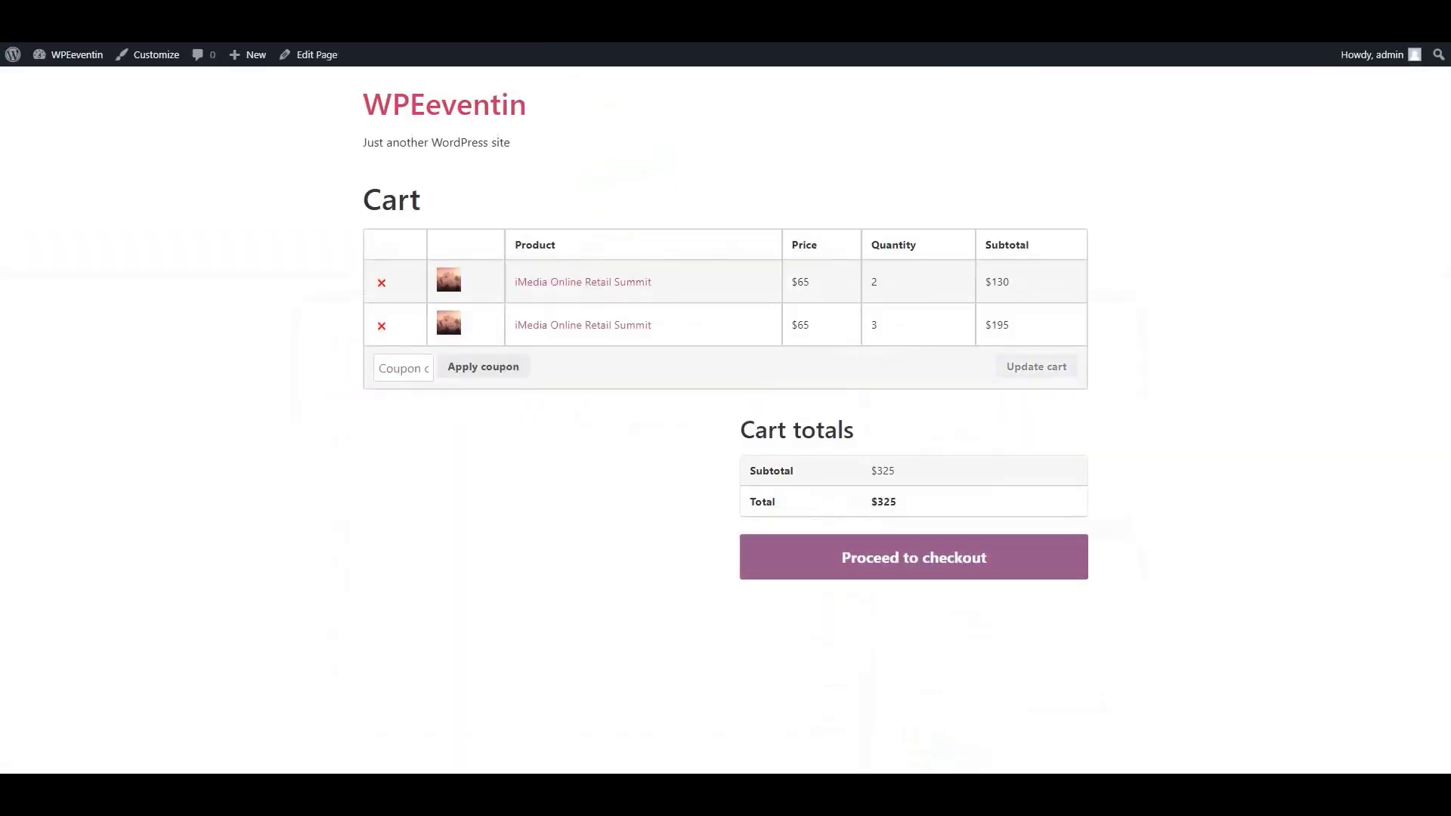
{"action": "left_click", "coordinate": [914, 557]}
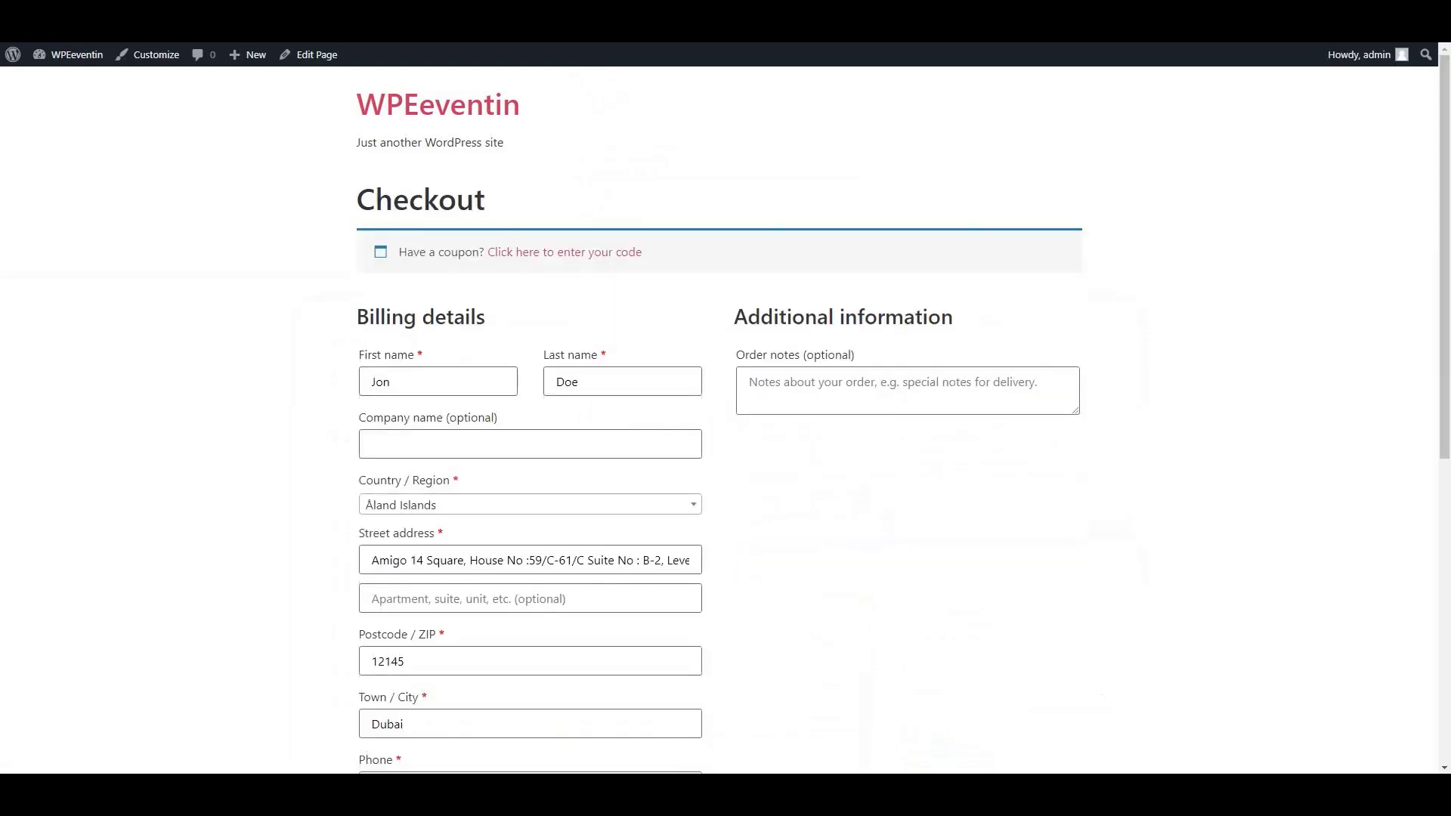
{"action": "scroll", "coordinate": [717, 424], "scroll_direction": "down", "scroll_amount": 7}
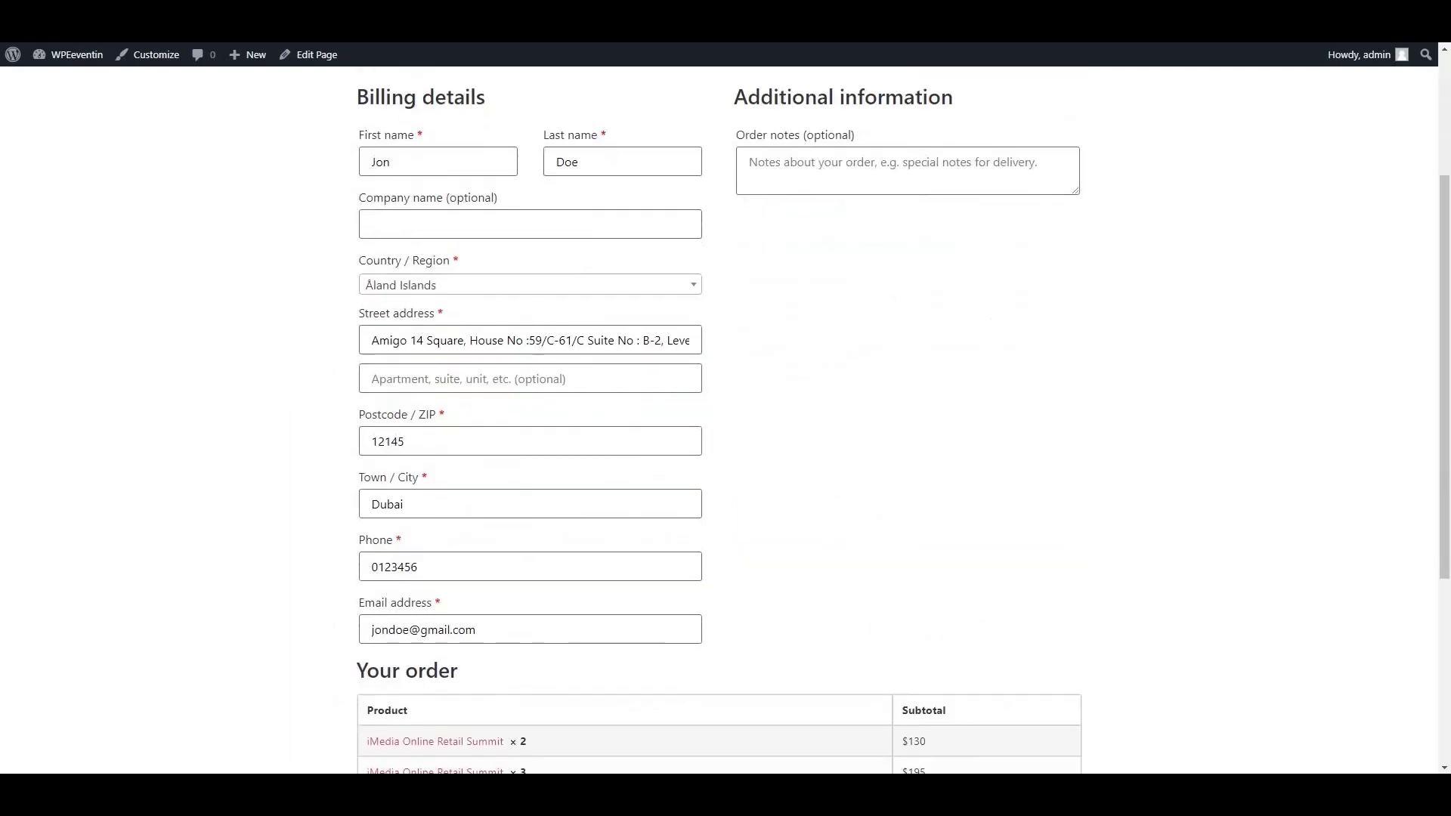
{"action": "left_click", "coordinate": [1025, 721]}
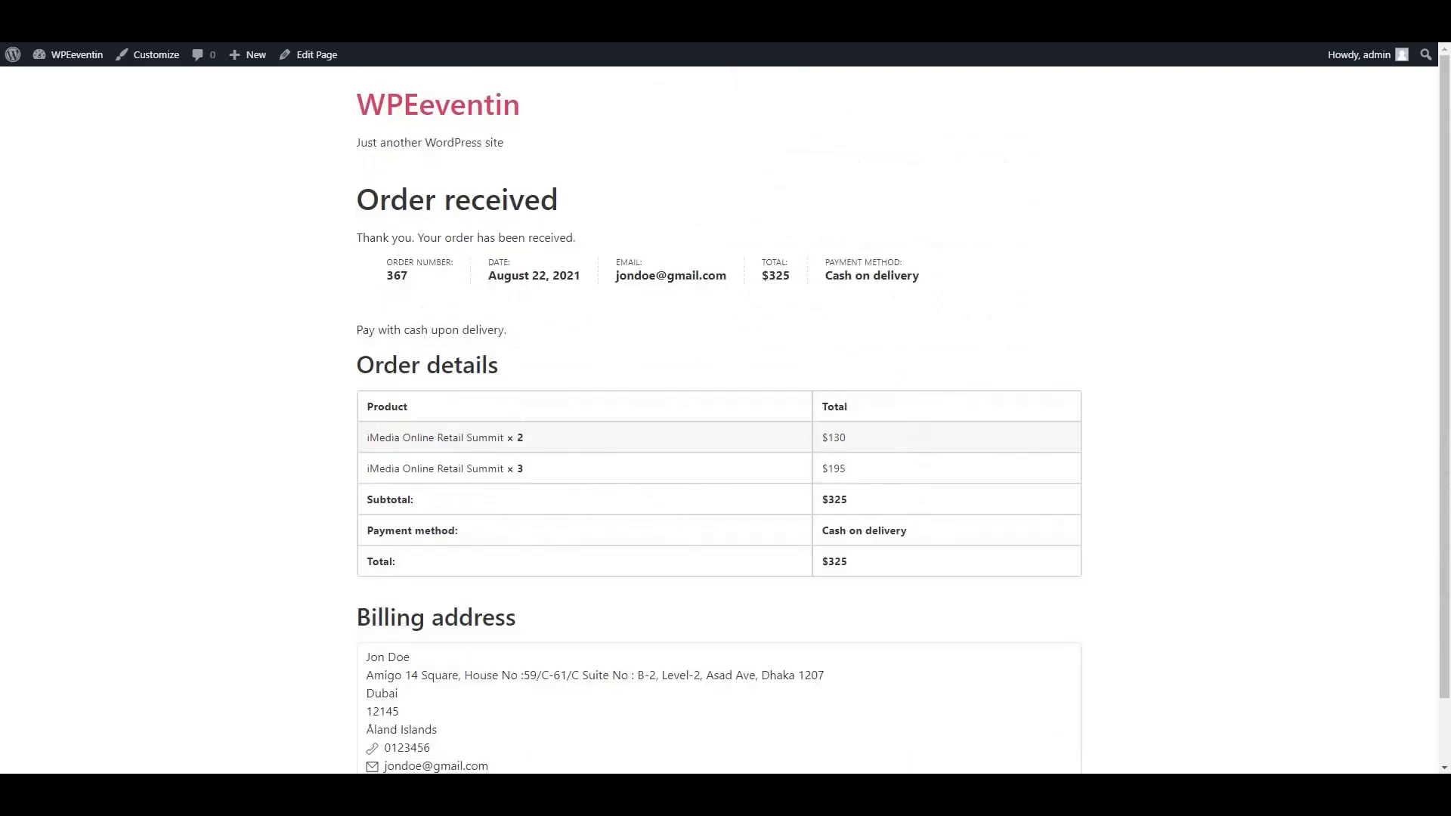
{"action": "scroll", "coordinate": [718, 416], "scroll_direction": "down", "scroll_amount": 1}
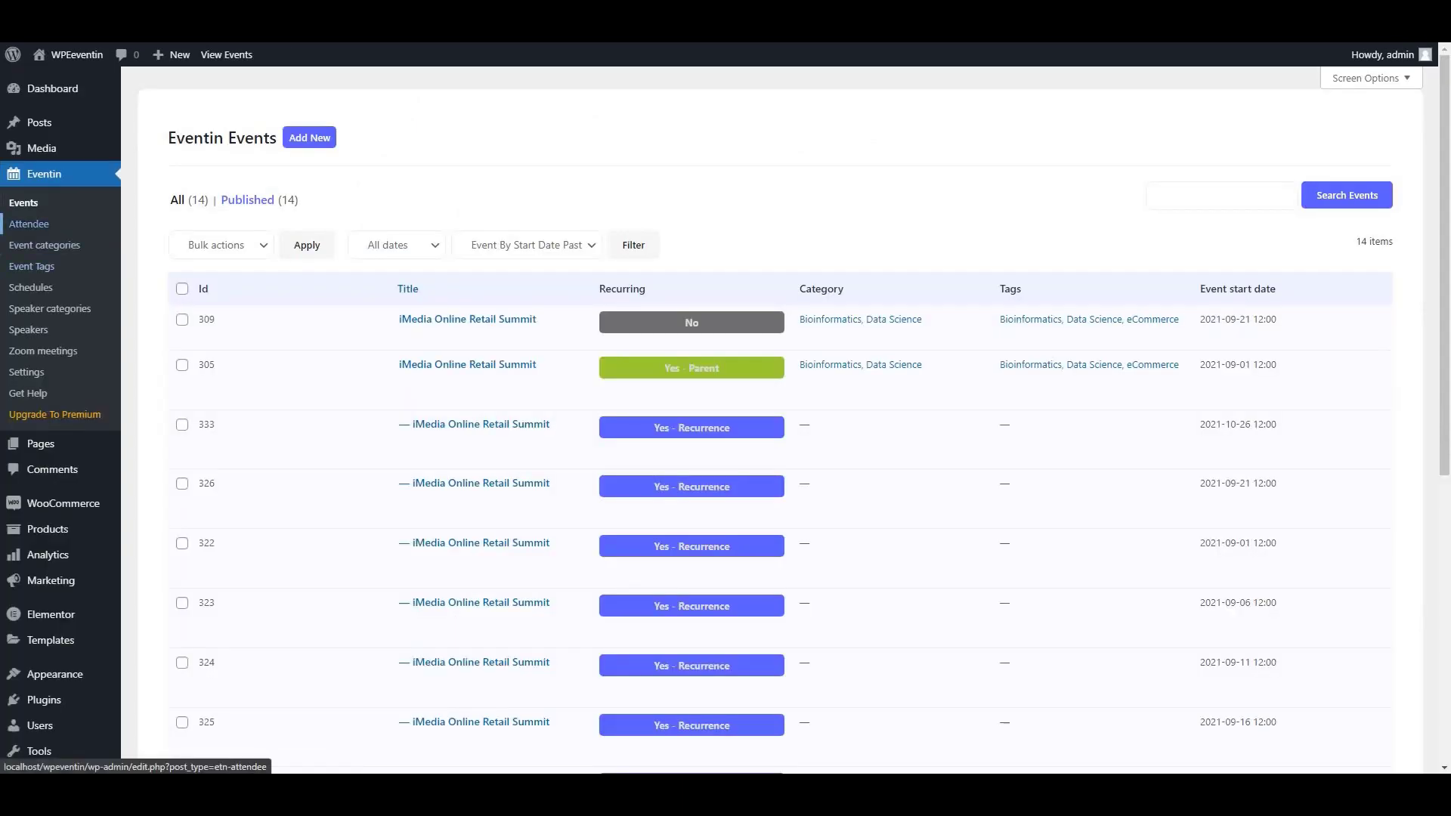
Step: Look through Eventin's attendee list in the WordPress admin and download the first attendee's ticket as a PDF
{"action": "left_click", "coordinate": [29, 223]}
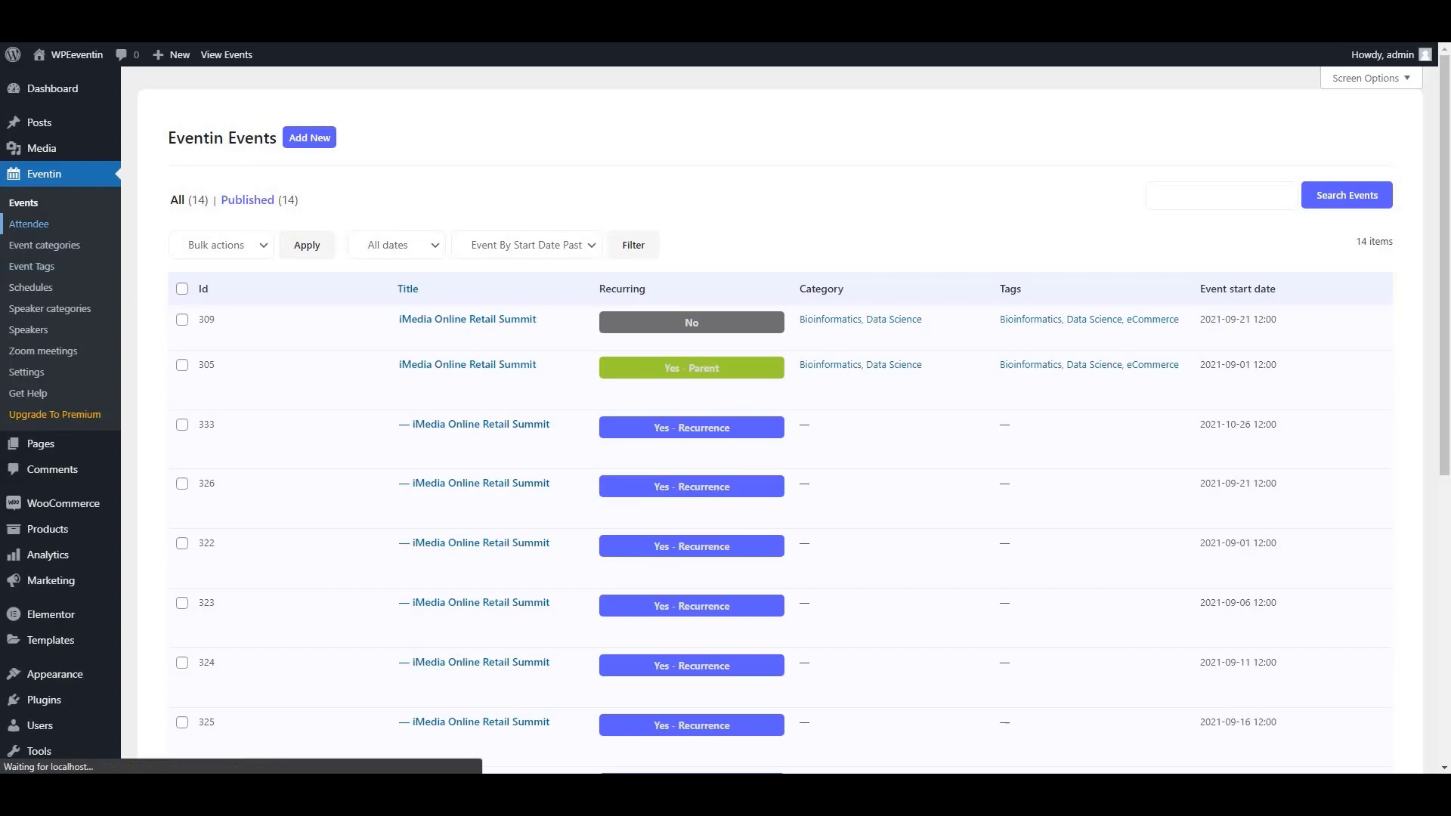
{"action": "scroll", "coordinate": [755, 454], "scroll_direction": "down", "scroll_amount": 5}
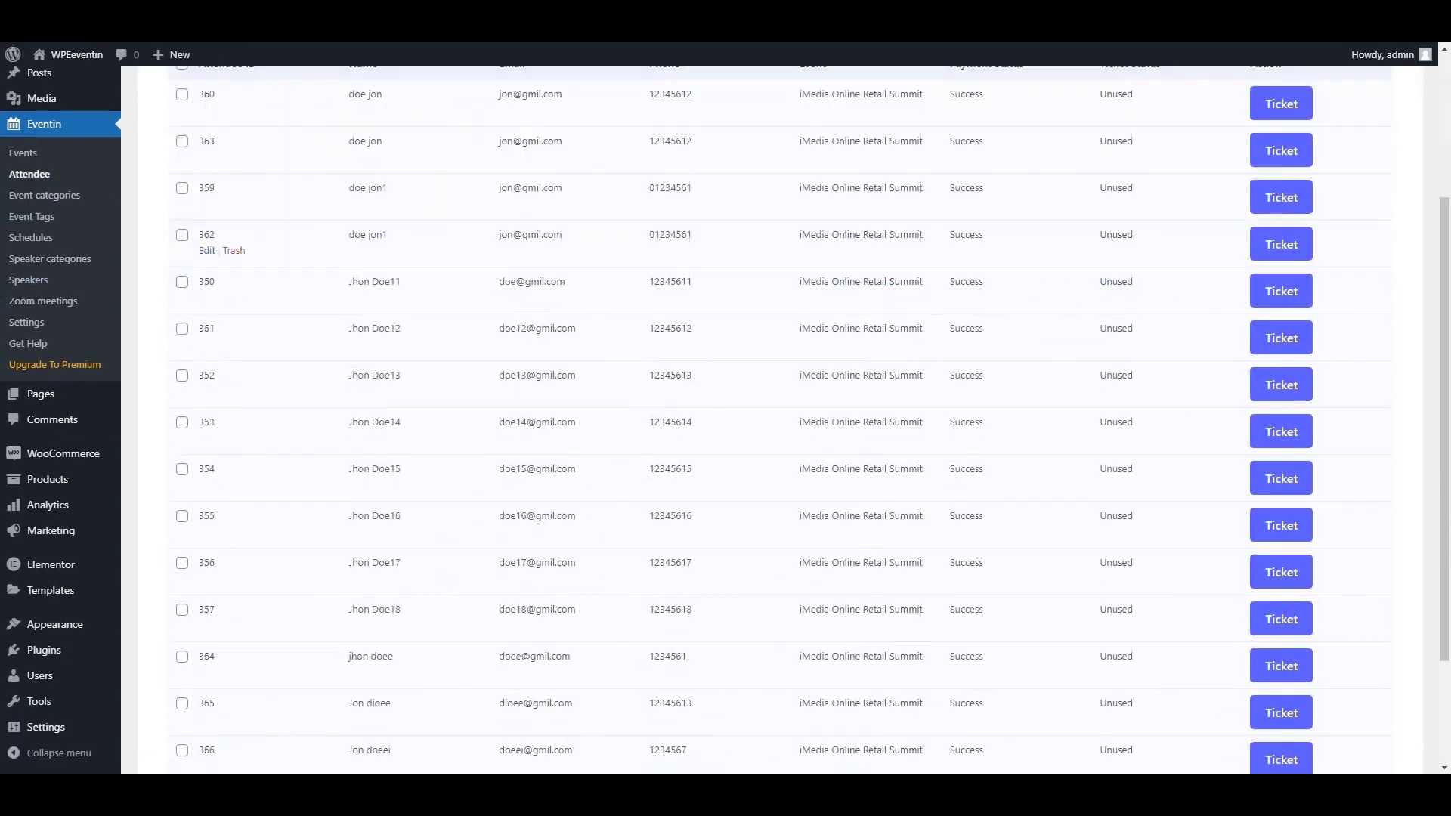
{"action": "scroll", "coordinate": [529, 370], "scroll_direction": "up", "scroll_amount": 5}
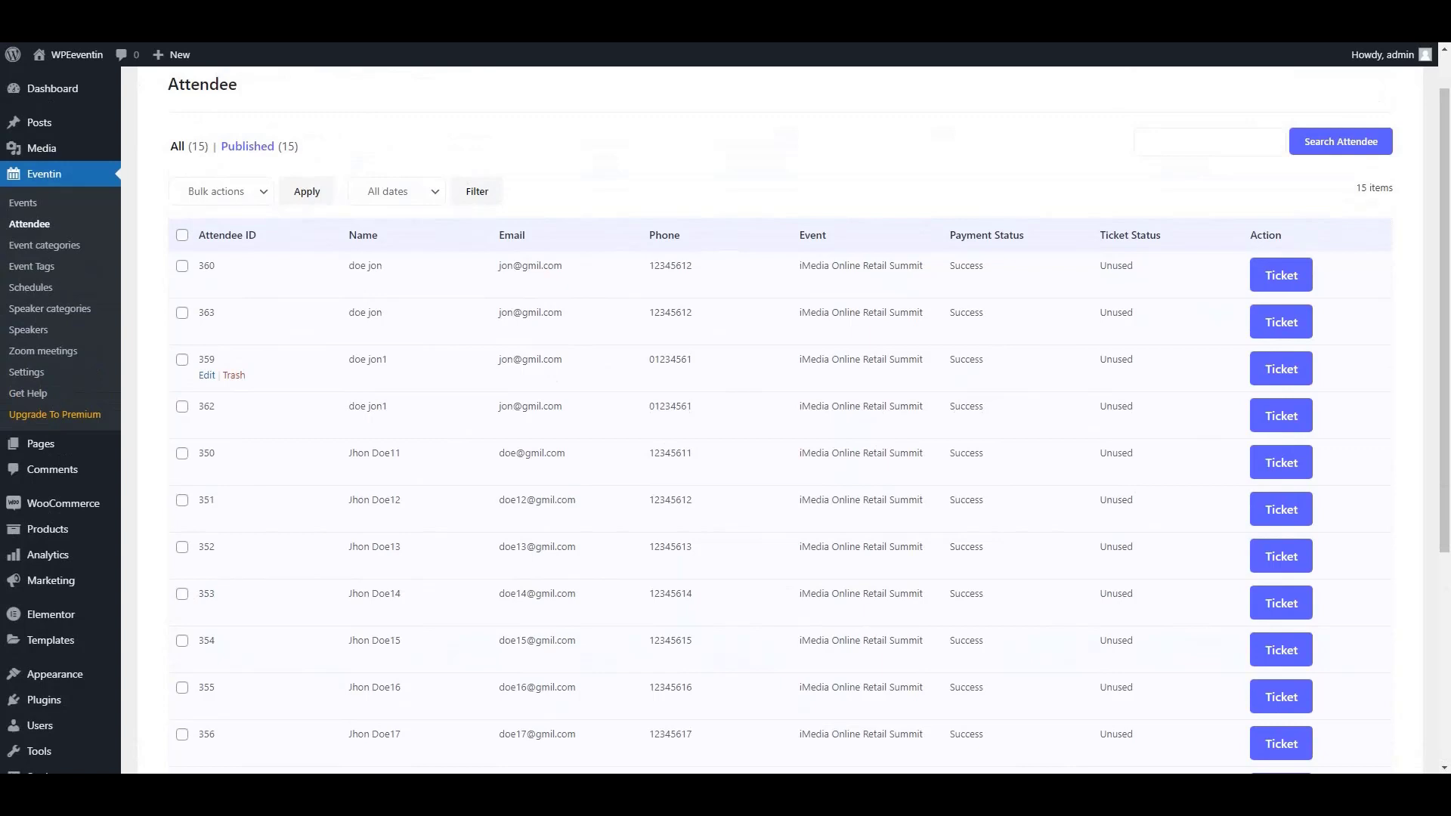
{"action": "scroll", "coordinate": [529, 370], "scroll_direction": "up", "scroll_amount": 1}
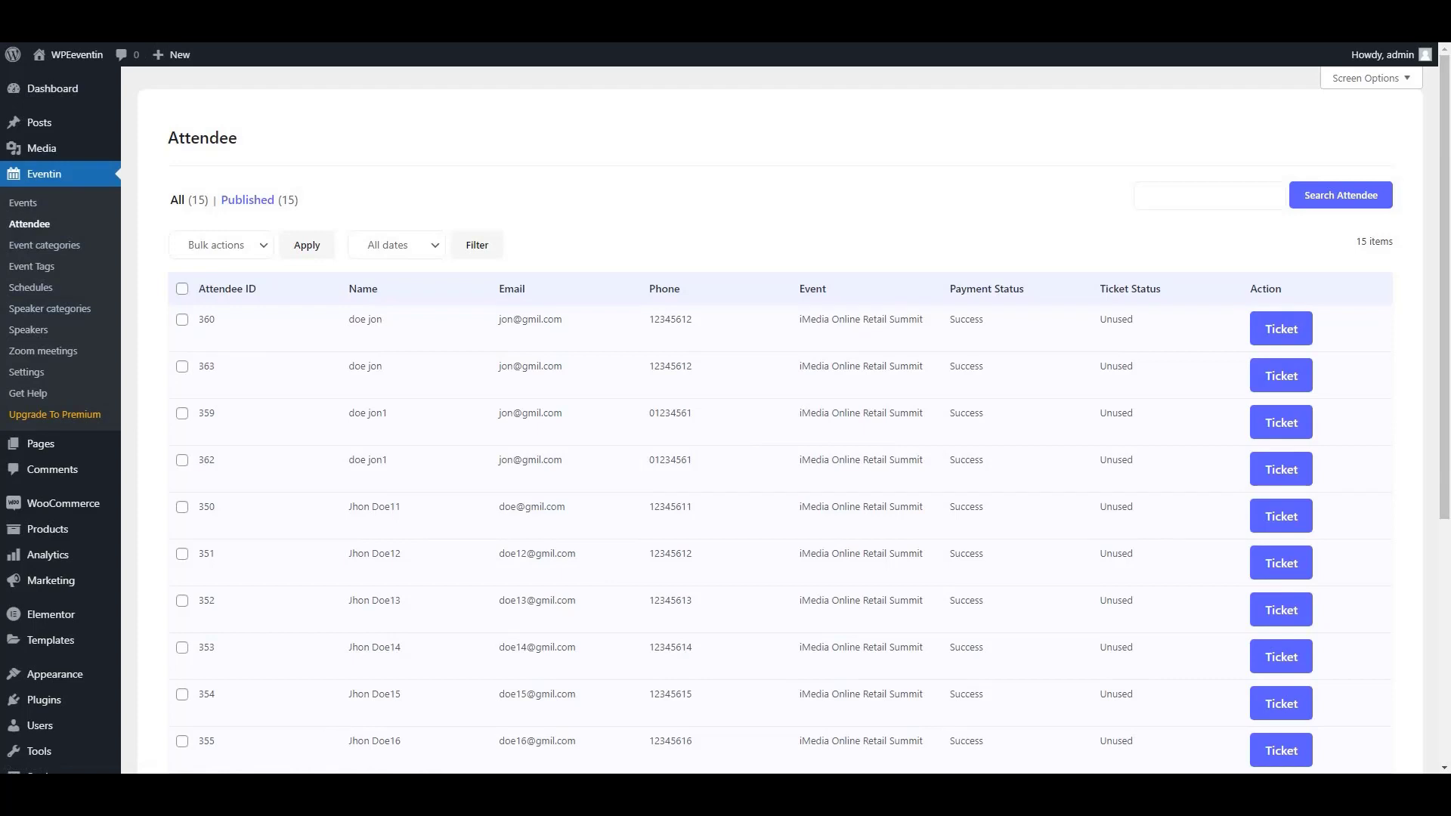
{"action": "left_click", "coordinate": [1281, 329]}
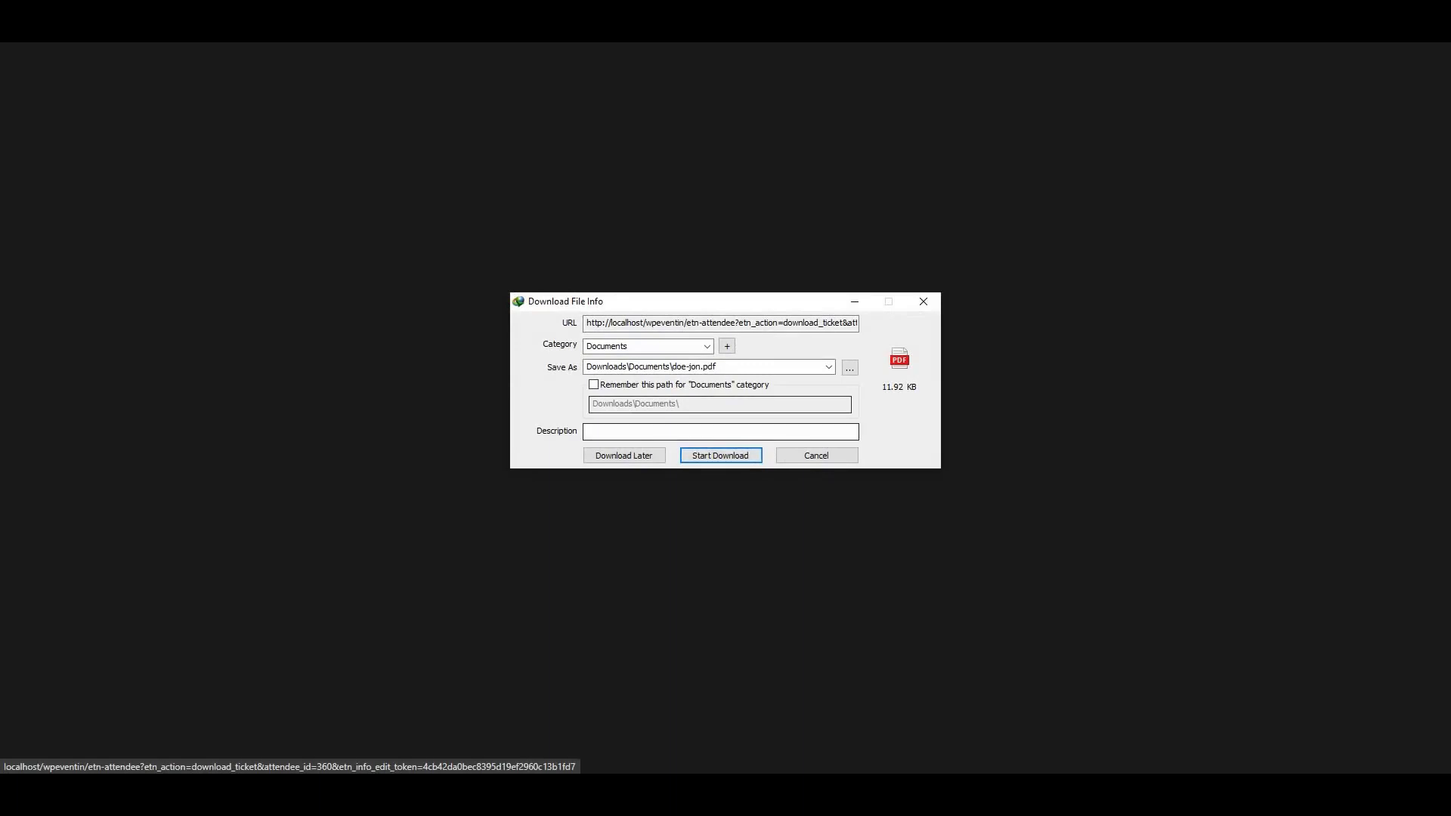
{"action": "key", "text": "Return"}
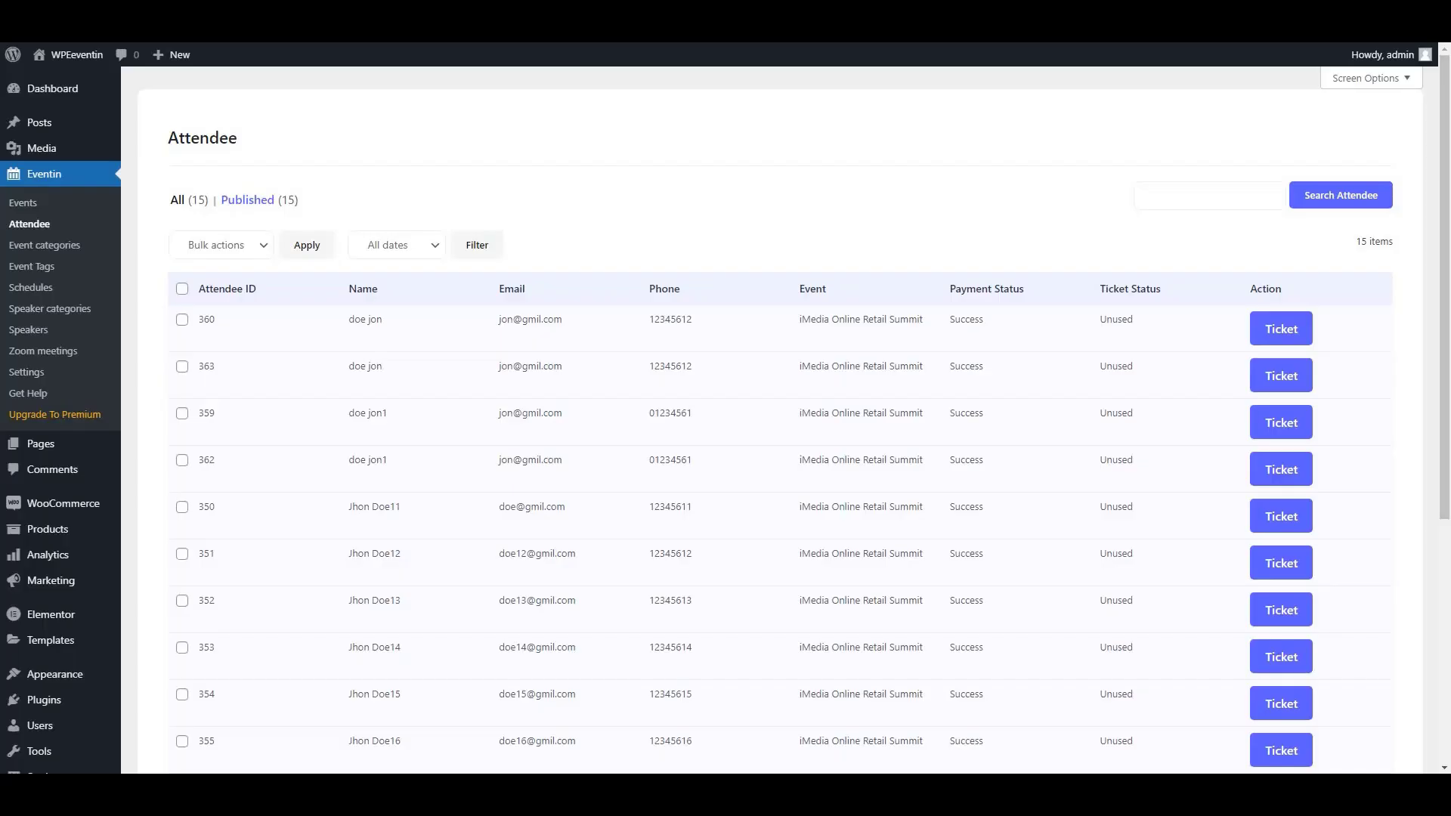
Step: Open the first listed attendee for editing and set the attendee ticket status to Used
{"action": "left_click", "coordinate": [206, 335]}
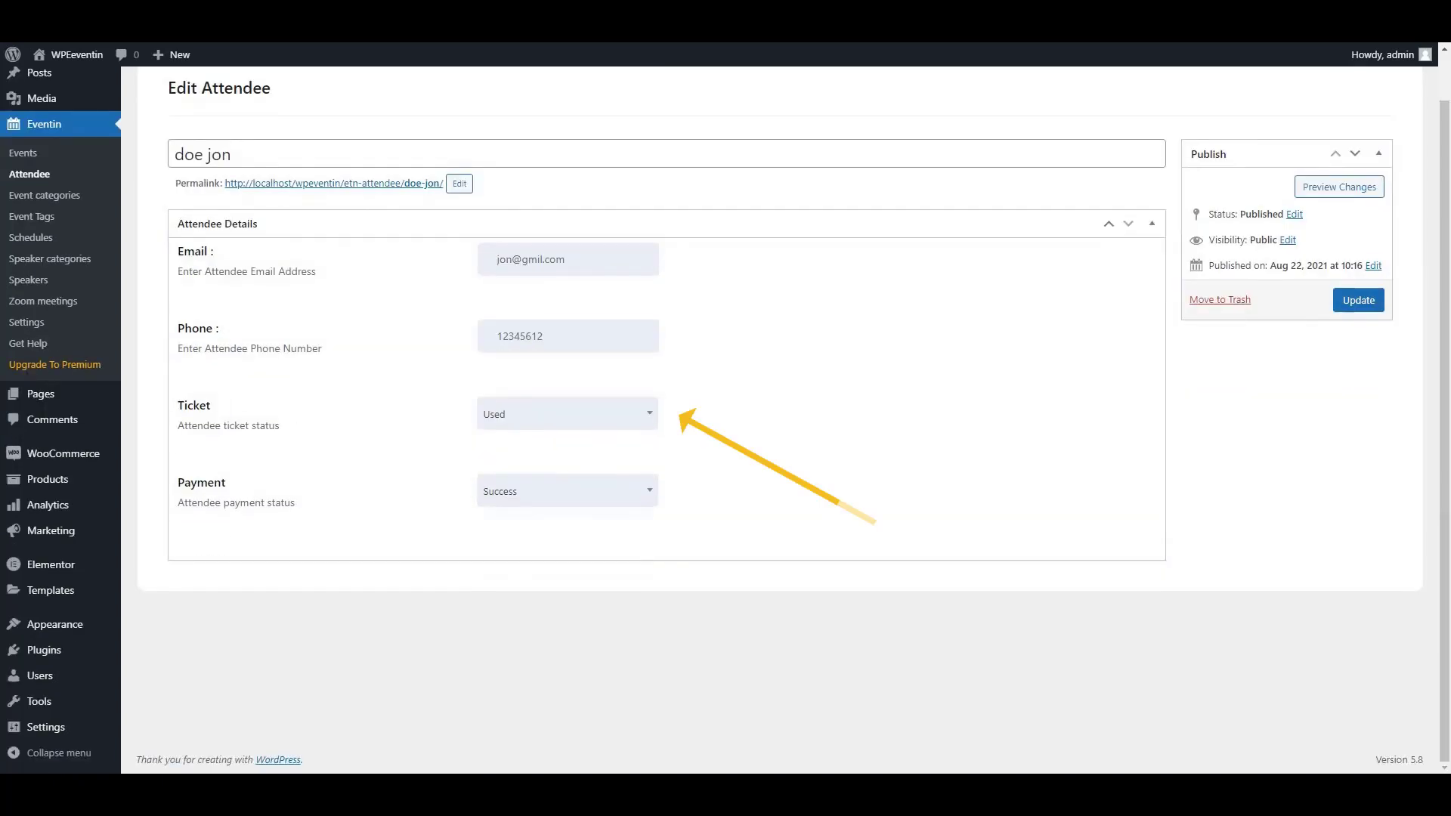
{"action": "left_click_drag", "start_coordinate": [177, 425], "coordinate": [279, 425]}
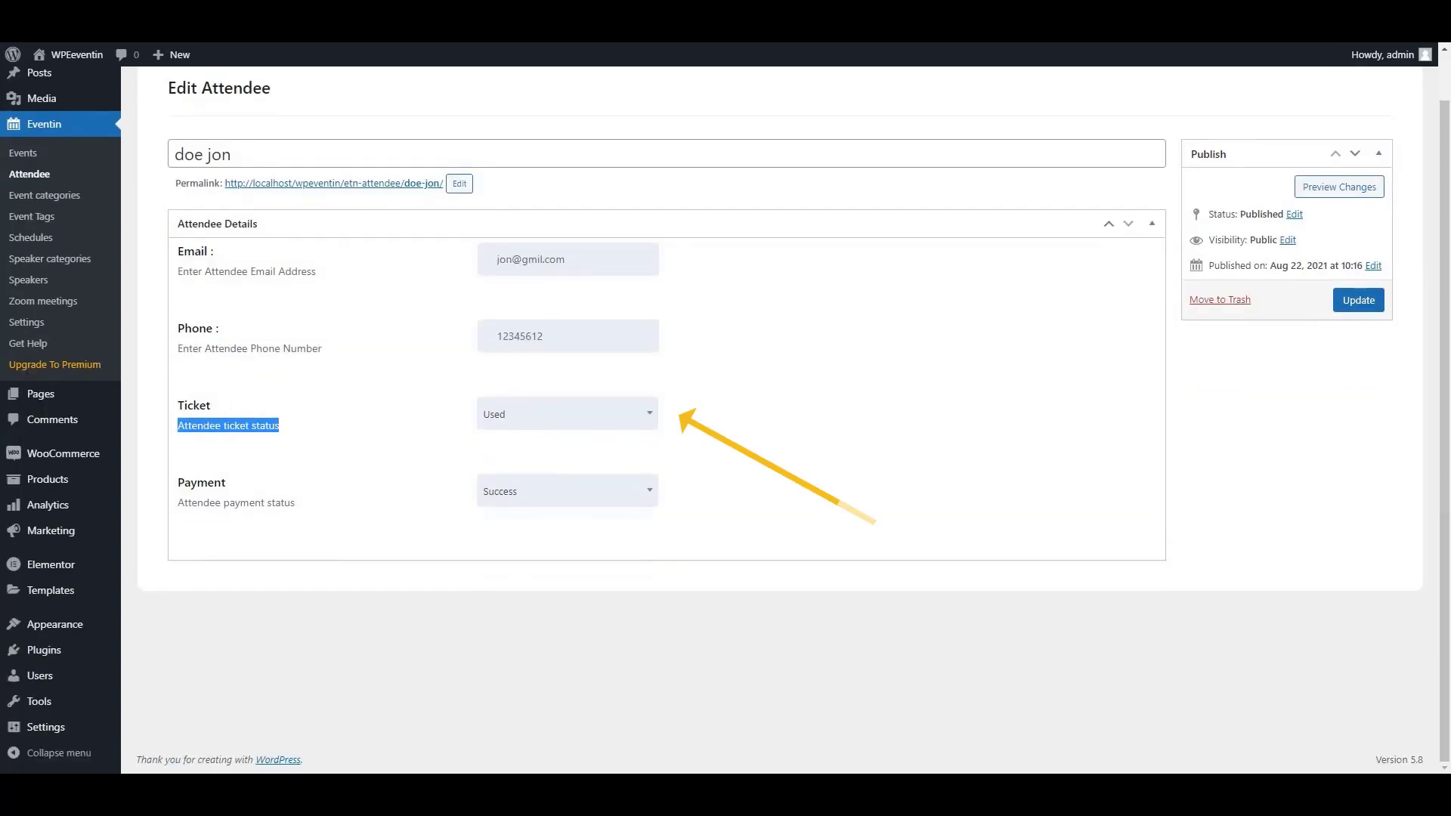
{"action": "left_click", "coordinate": [279, 425]}
{"action": "left_click", "coordinate": [566, 413]}
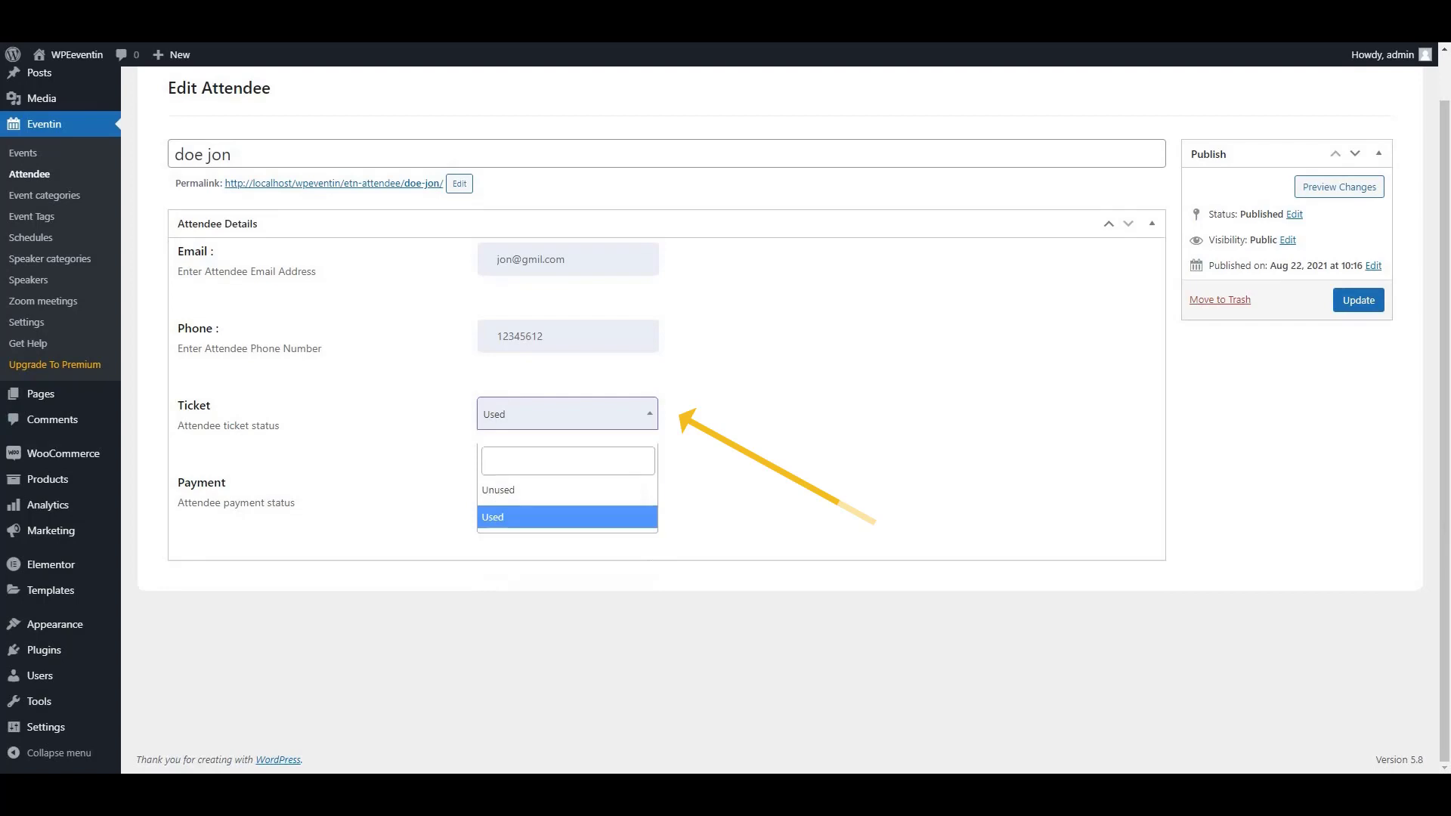
{"action": "key", "text": "Escape"}
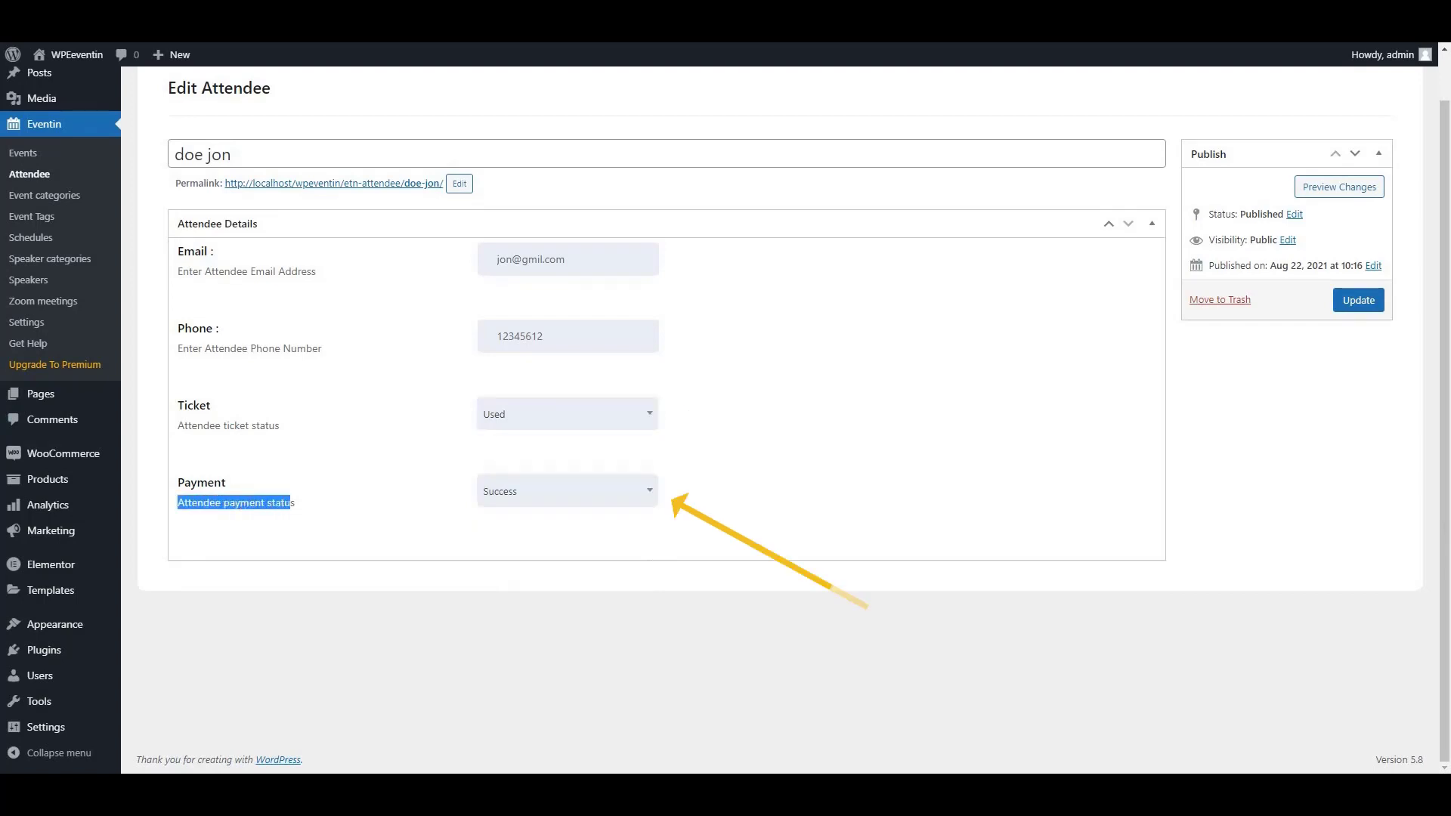
Step: Check the attendee payment status options, keep the status at Success and update the attendee
{"action": "left_click", "coordinate": [566, 491]}
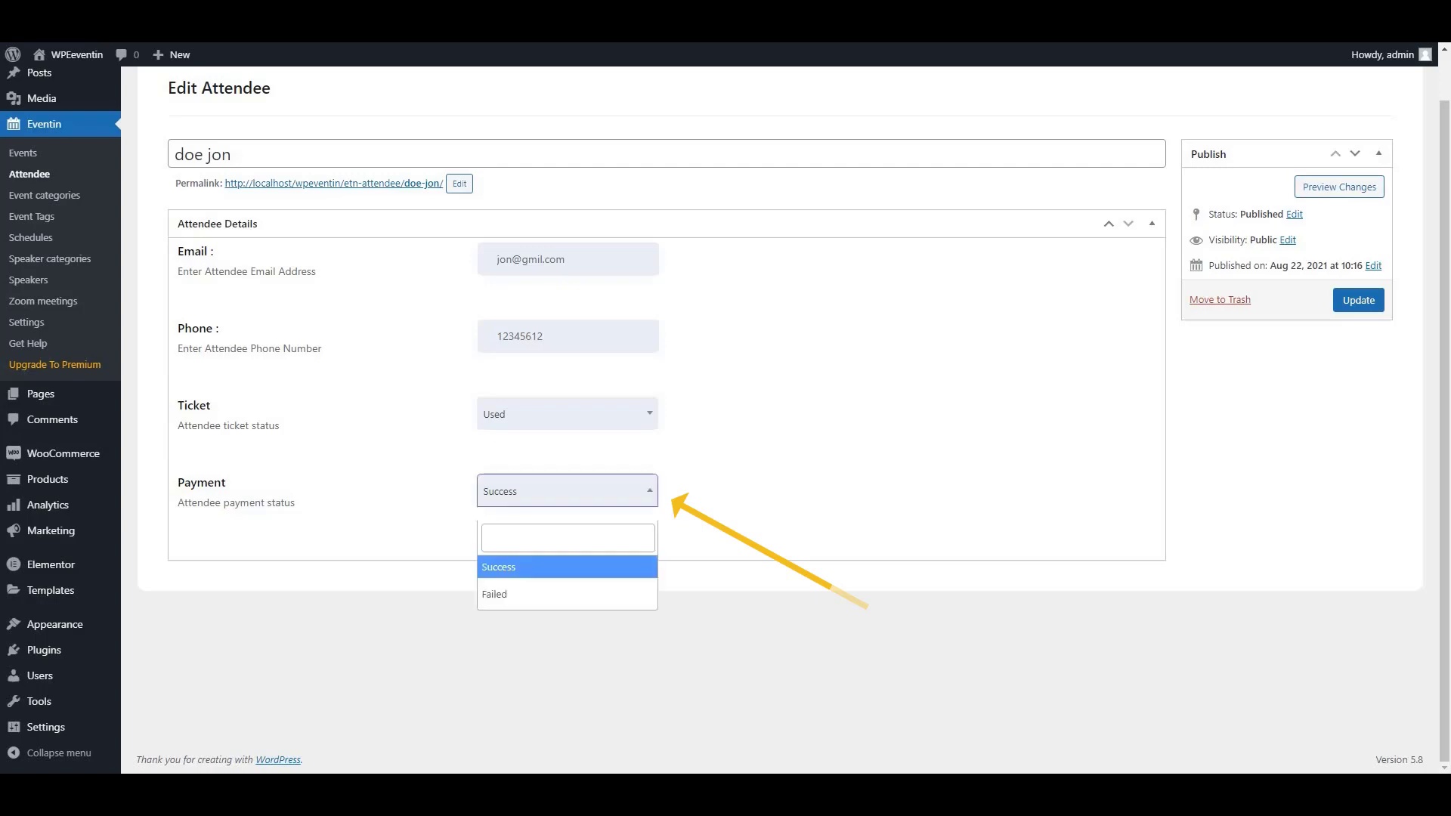
{"action": "left_click", "coordinate": [560, 488]}
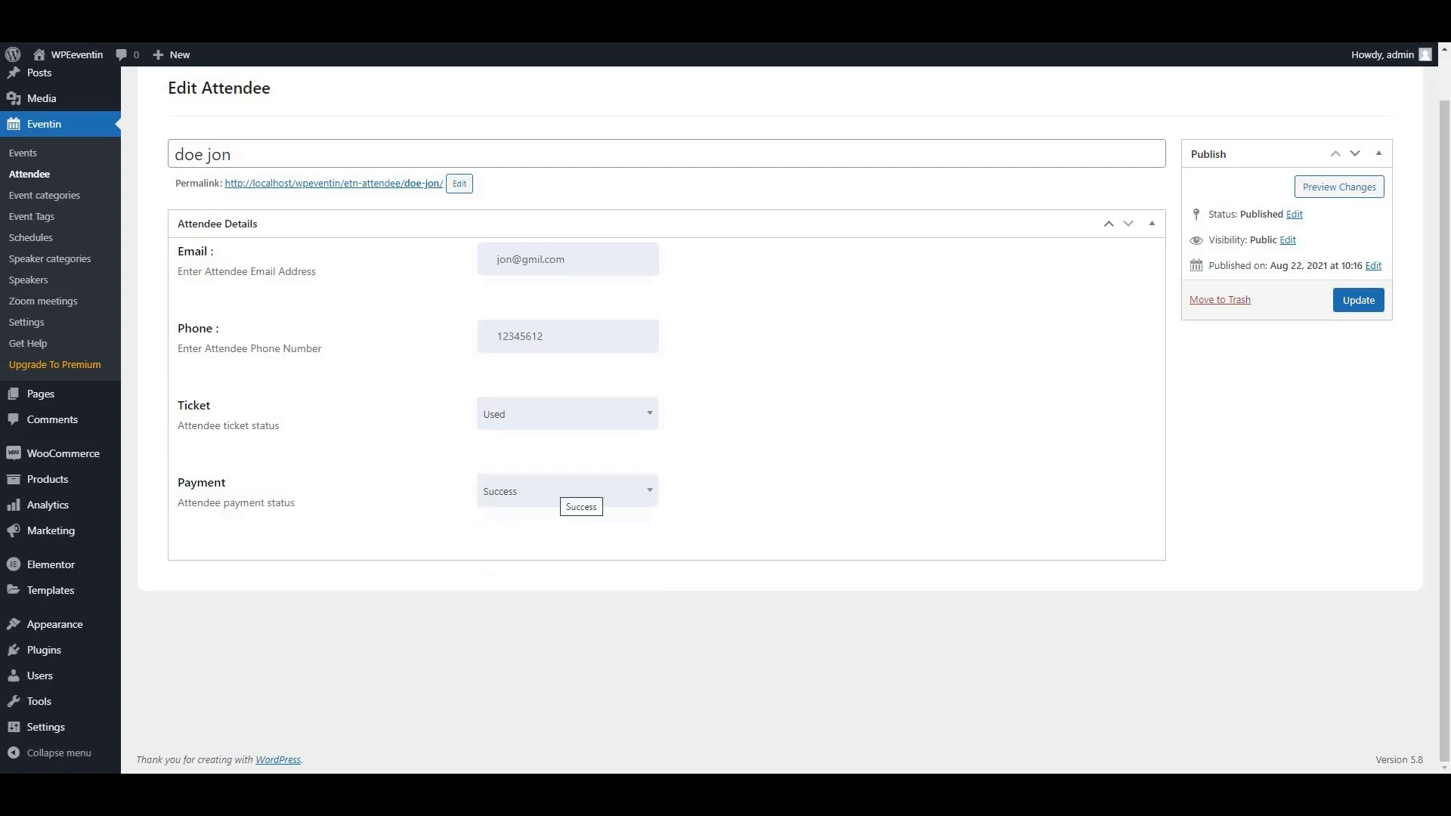
{"action": "left_click", "coordinate": [566, 491]}
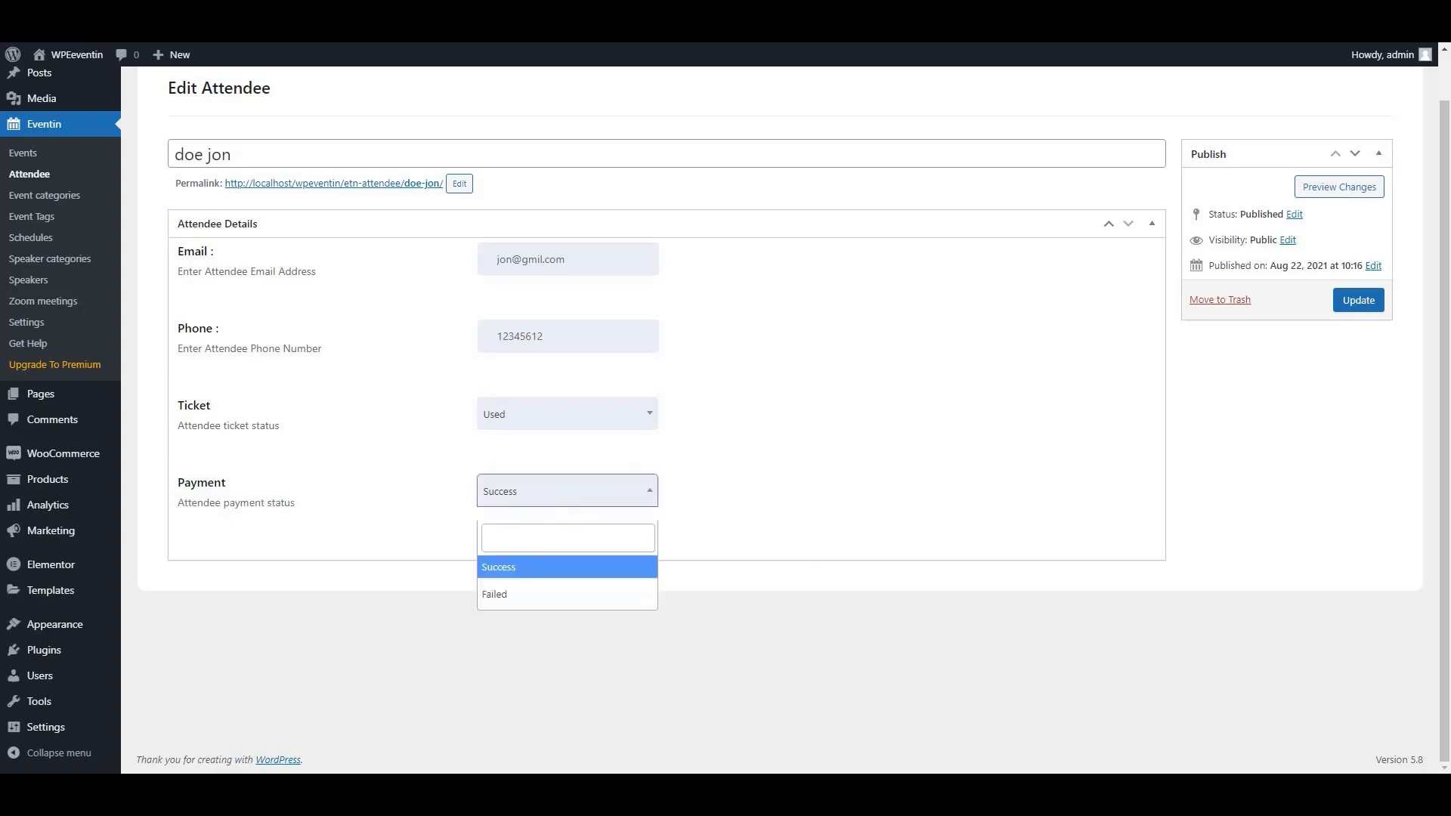
{"action": "key", "text": "Escape"}
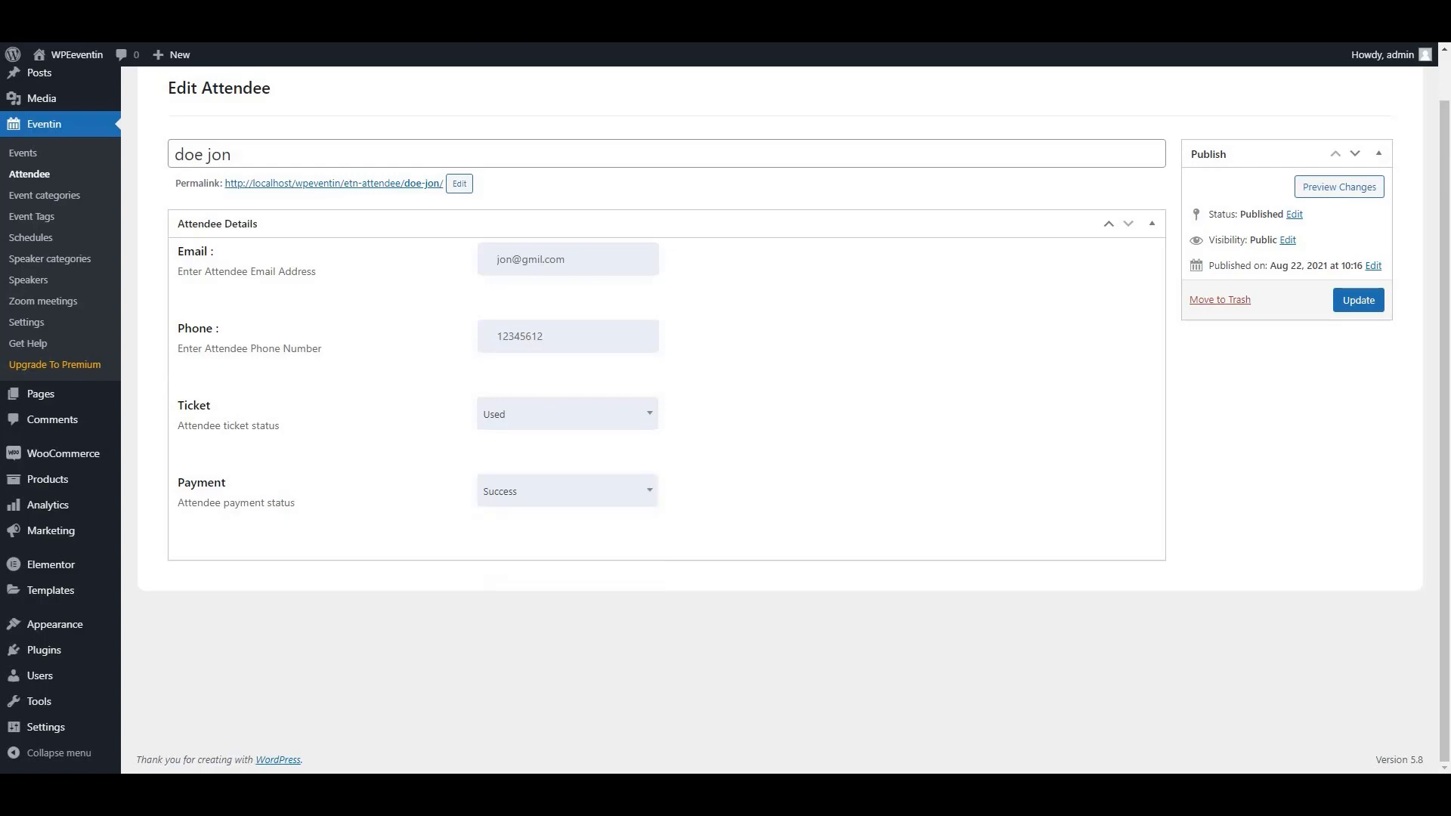
{"action": "left_click", "coordinate": [567, 490]}
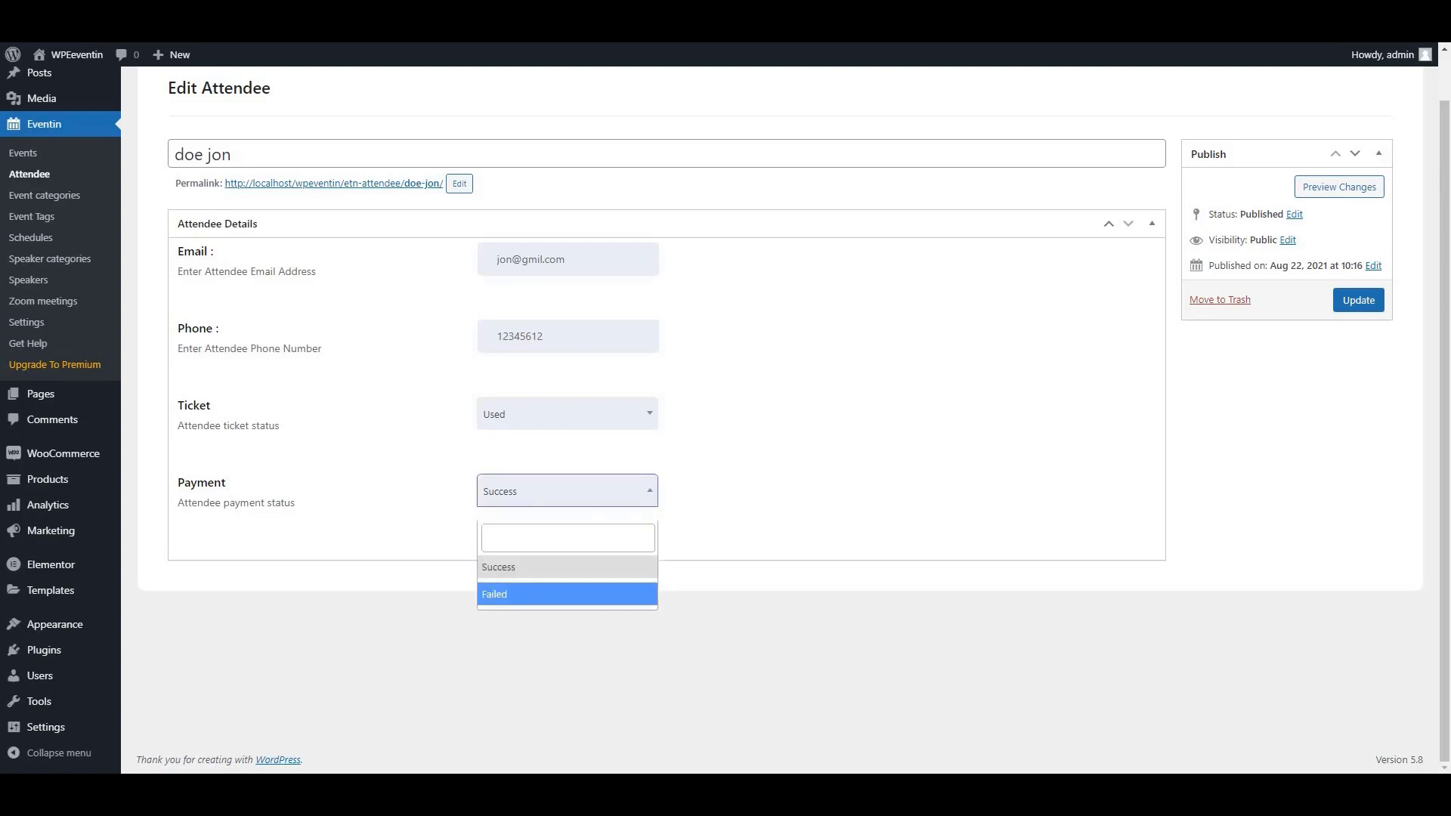
{"action": "left_click", "coordinate": [567, 567]}
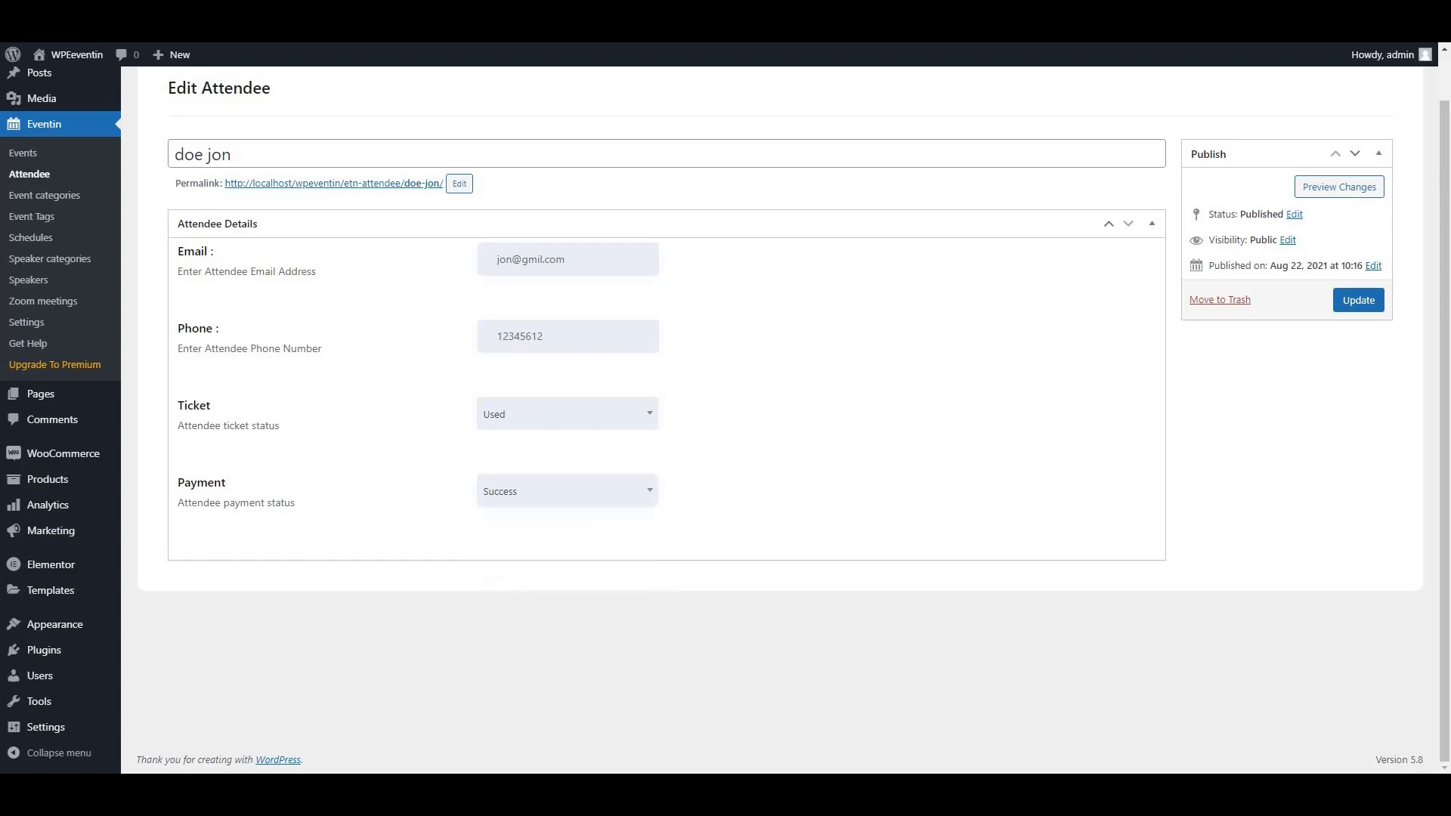
{"action": "left_click", "coordinate": [1358, 300]}
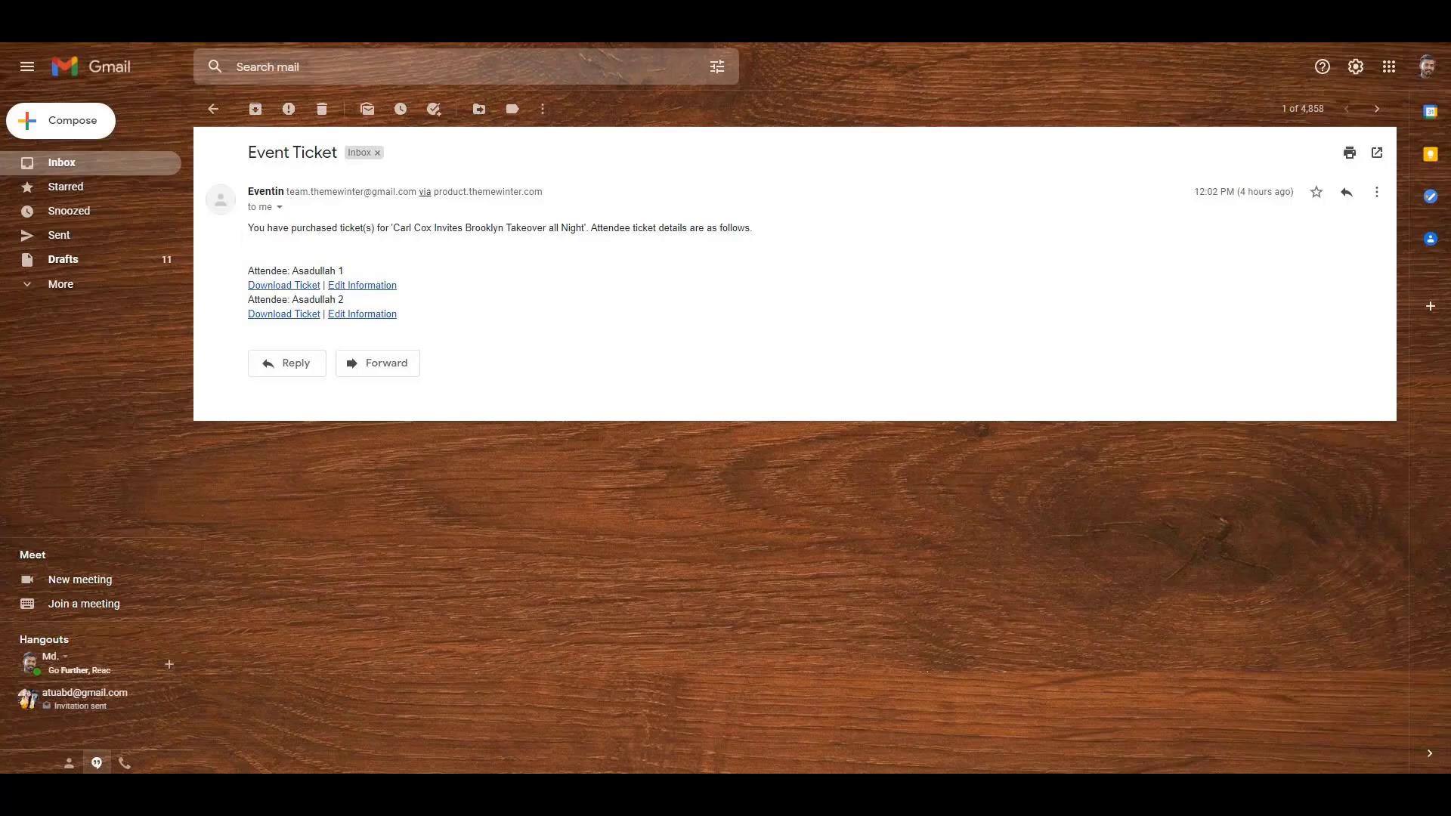
Step: Switch to Gmail and examine the subject and purchase details of the Event Ticket email
{"action": "left_click_drag", "start_coordinate": [248, 227], "coordinate": [752, 227]}
{"action": "left_click", "coordinate": [753, 227]}
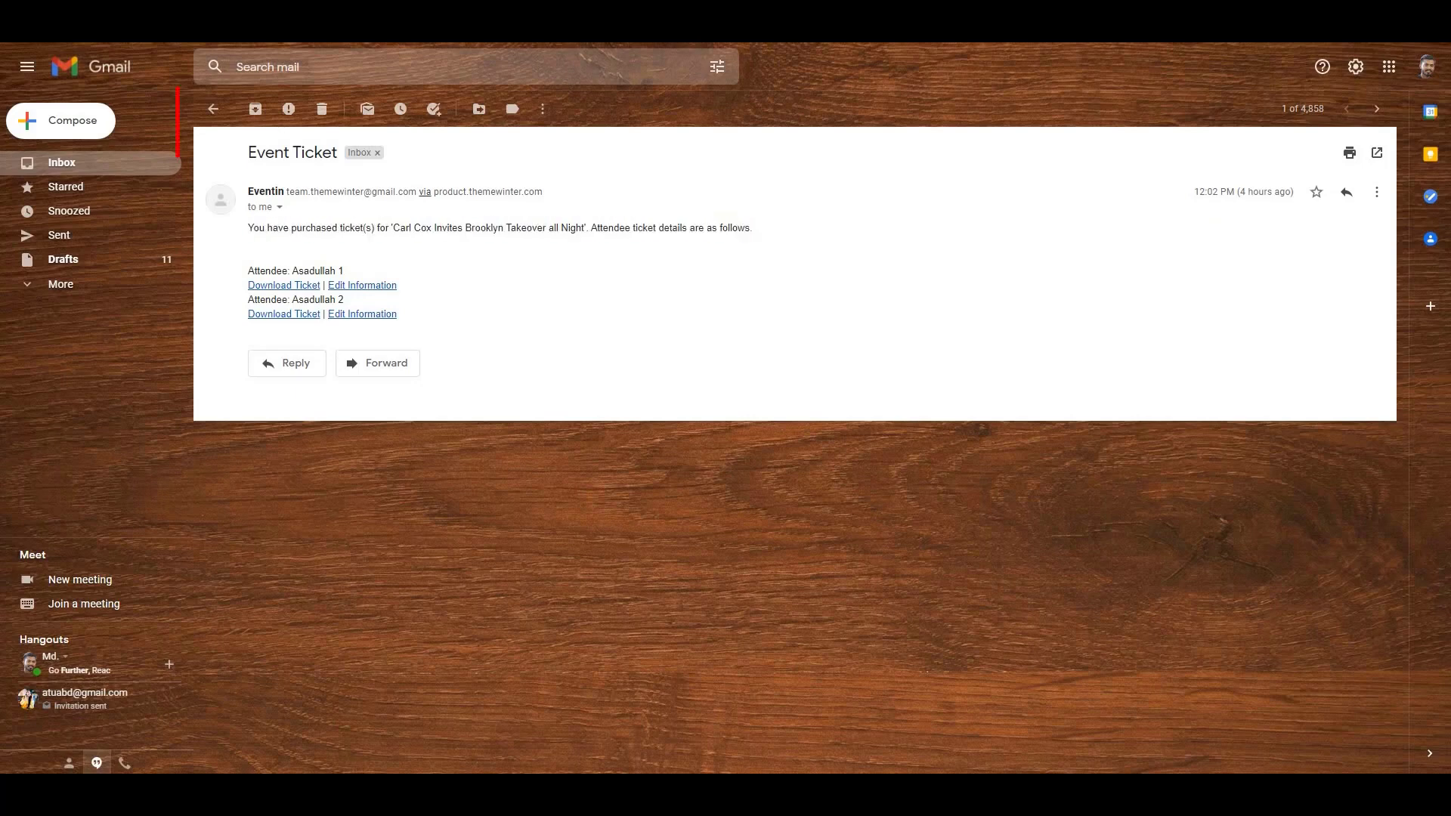
{"action": "left_click_drag", "start_coordinate": [248, 152], "coordinate": [337, 152]}
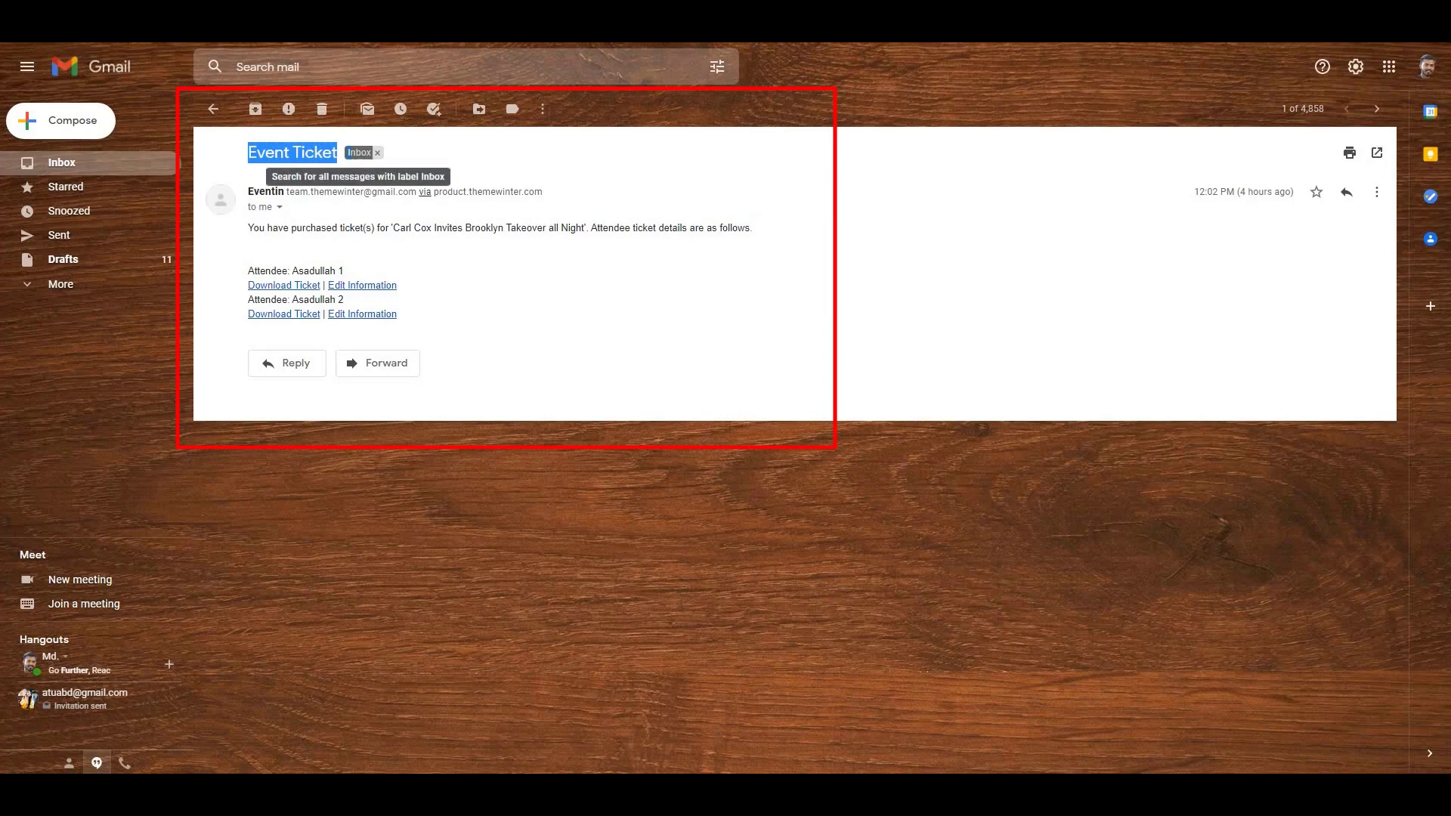
{"action": "left_click", "coordinate": [340, 152]}
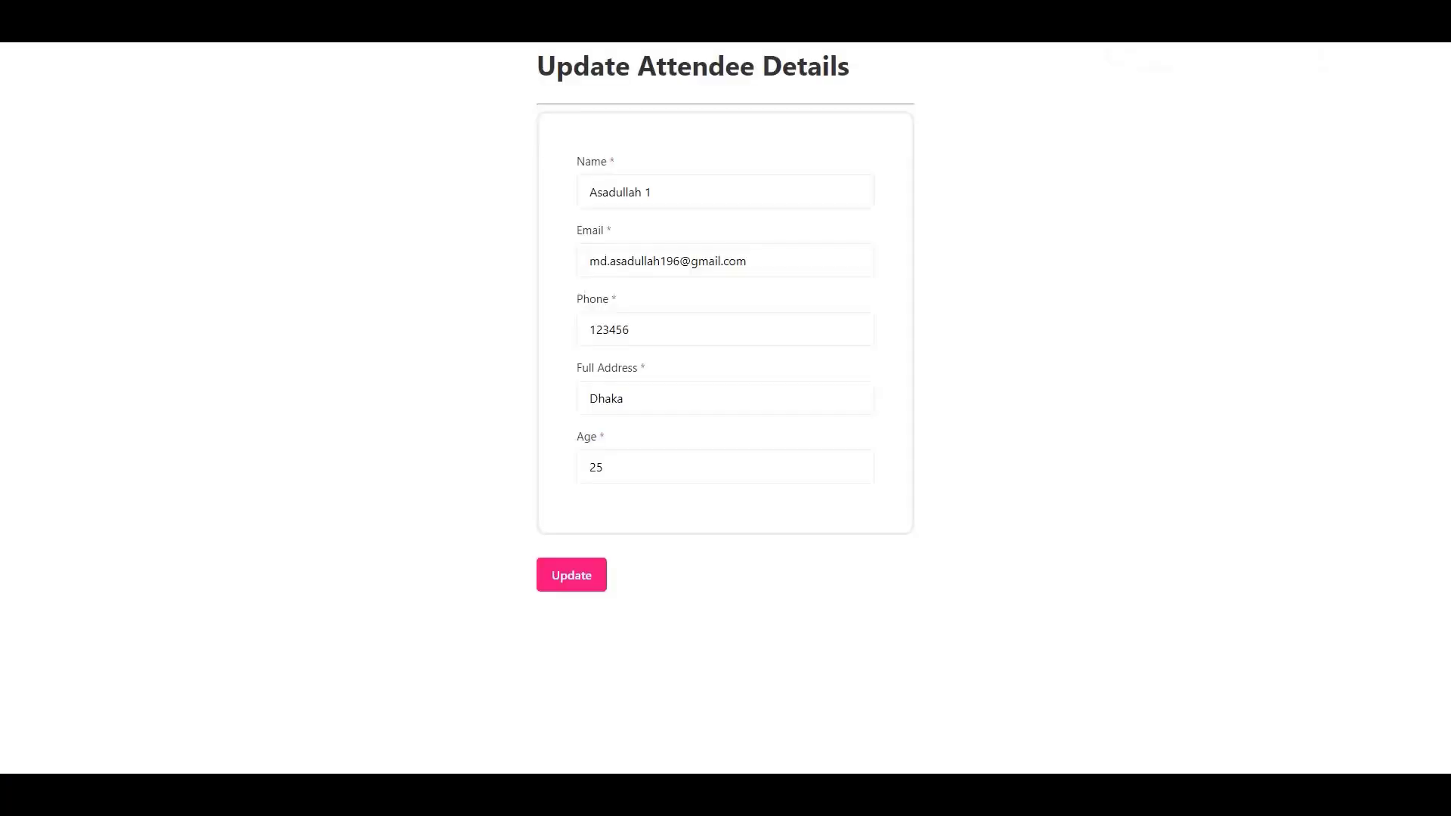
Step: Change the number after the first attendee's name to 13 on the Update Attendee Details page and save the update
{"action": "left_click", "coordinate": [654, 192]}
{"action": "type", "text": "2"}
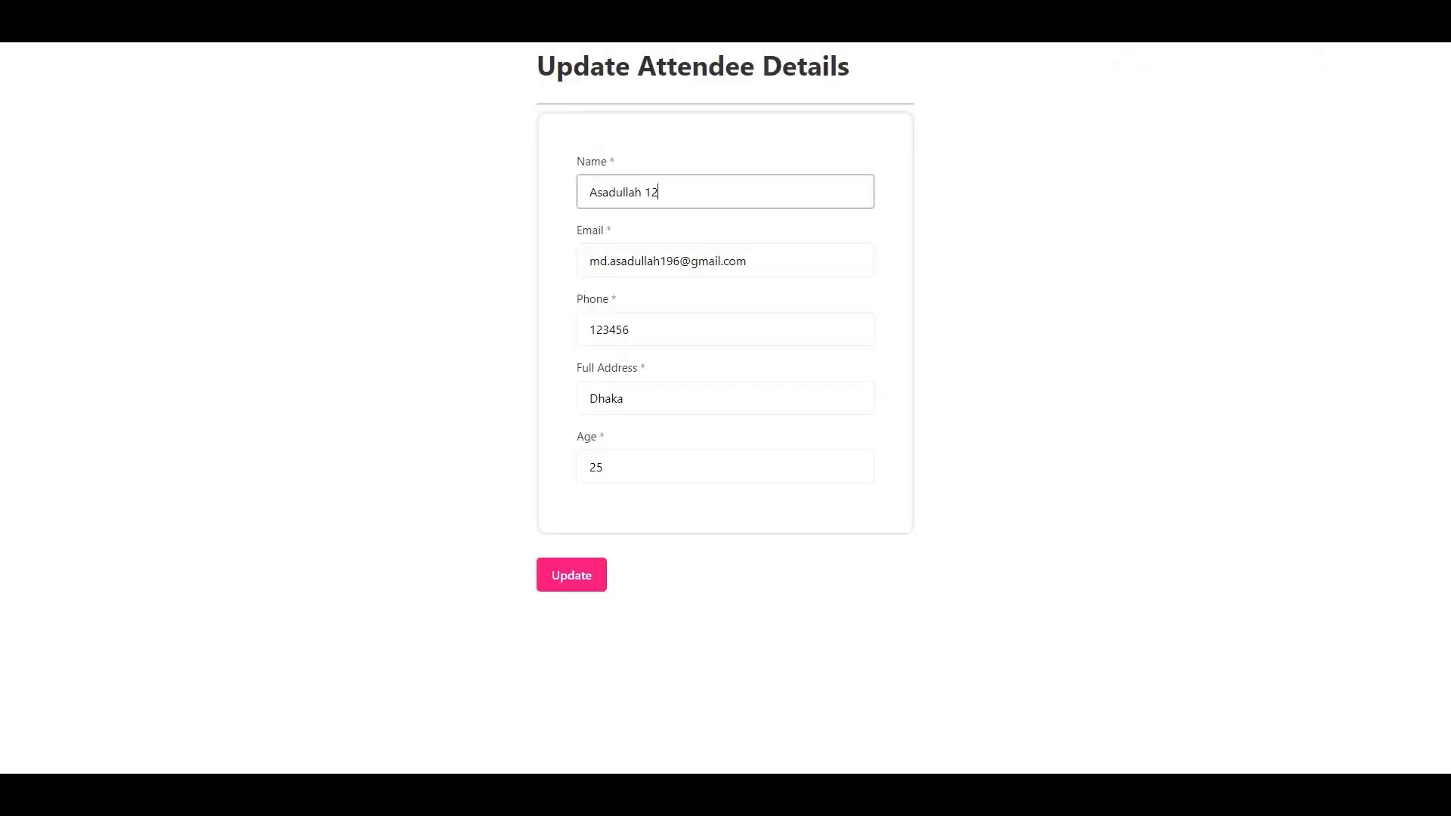
{"action": "key", "text": "shift+Left"}
{"action": "type", "text": "3"}
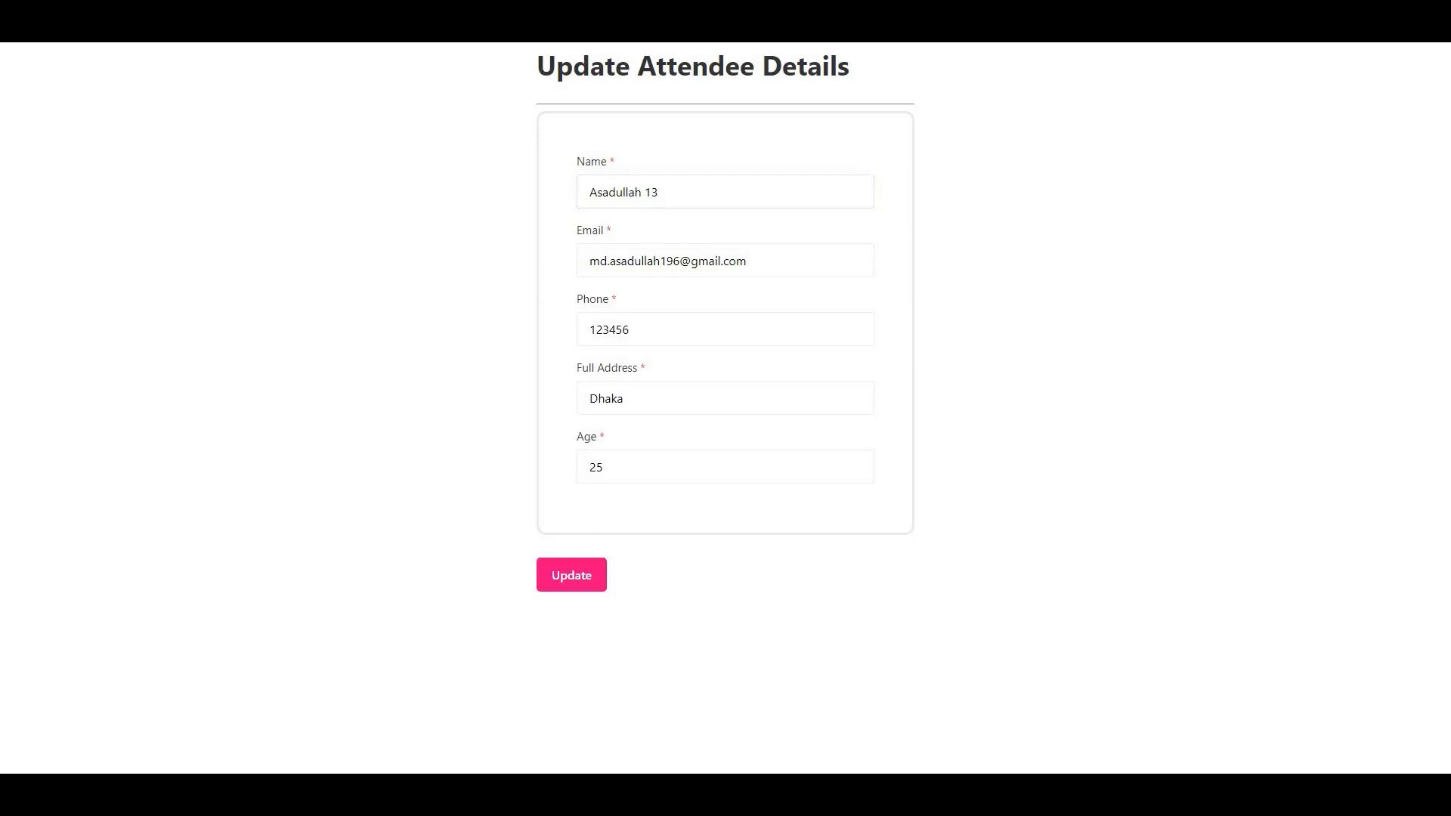
{"action": "left_click", "coordinate": [571, 575]}
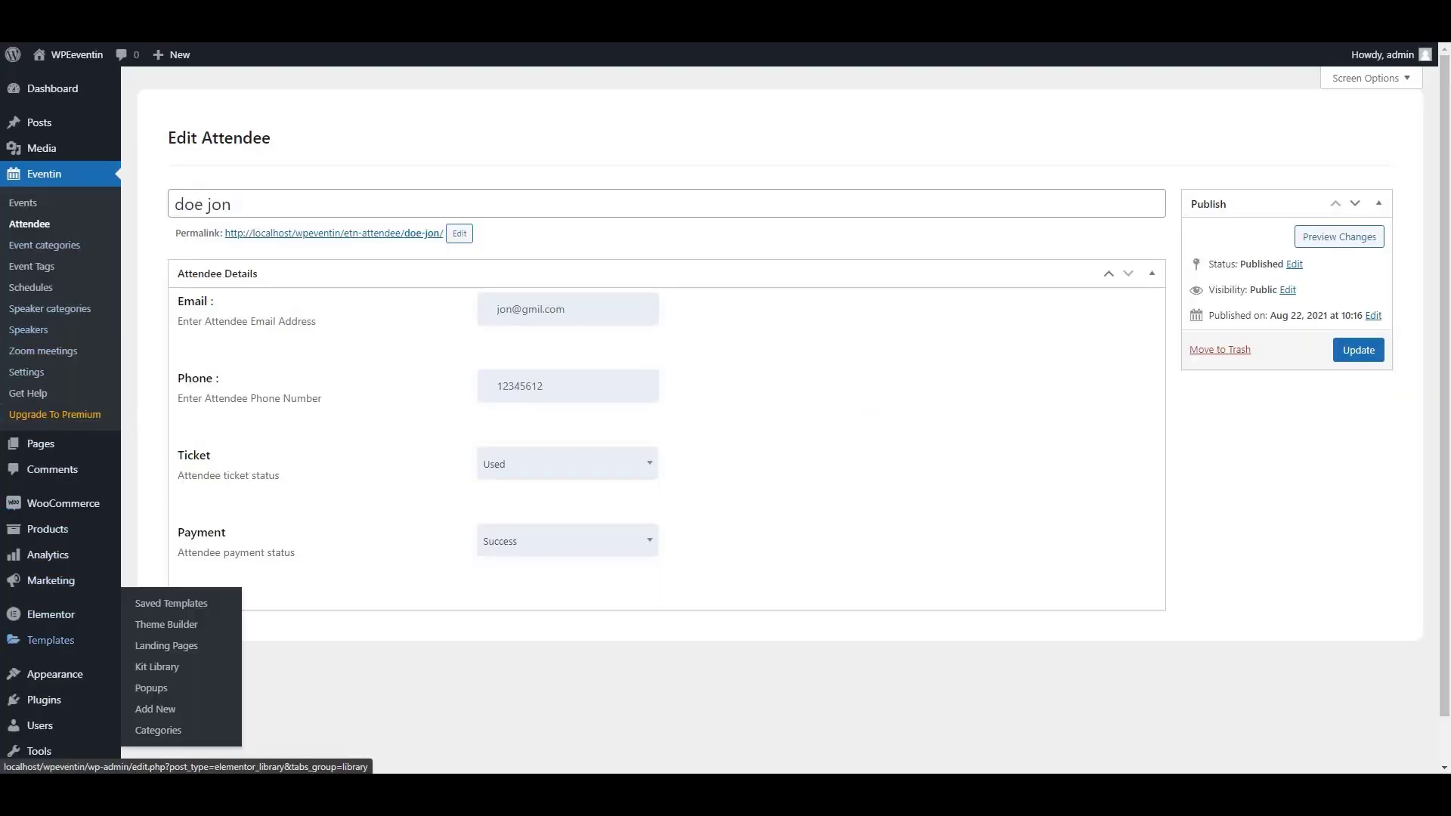
Step: Open the installed plugins list and activate the Eventin Pro plugin
{"action": "mouse_move", "coordinate": [44, 700]}
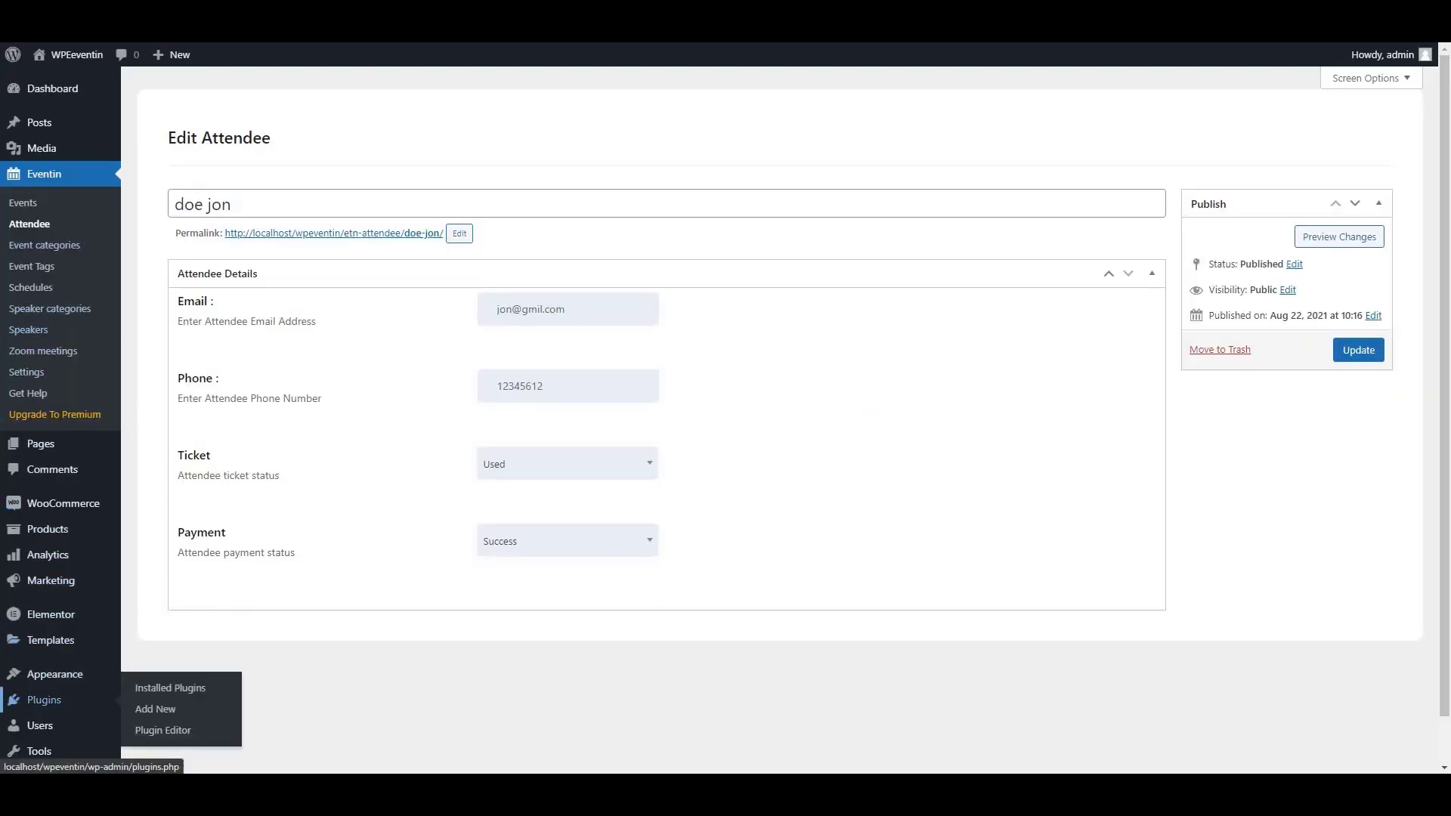
{"action": "left_click", "coordinate": [170, 688]}
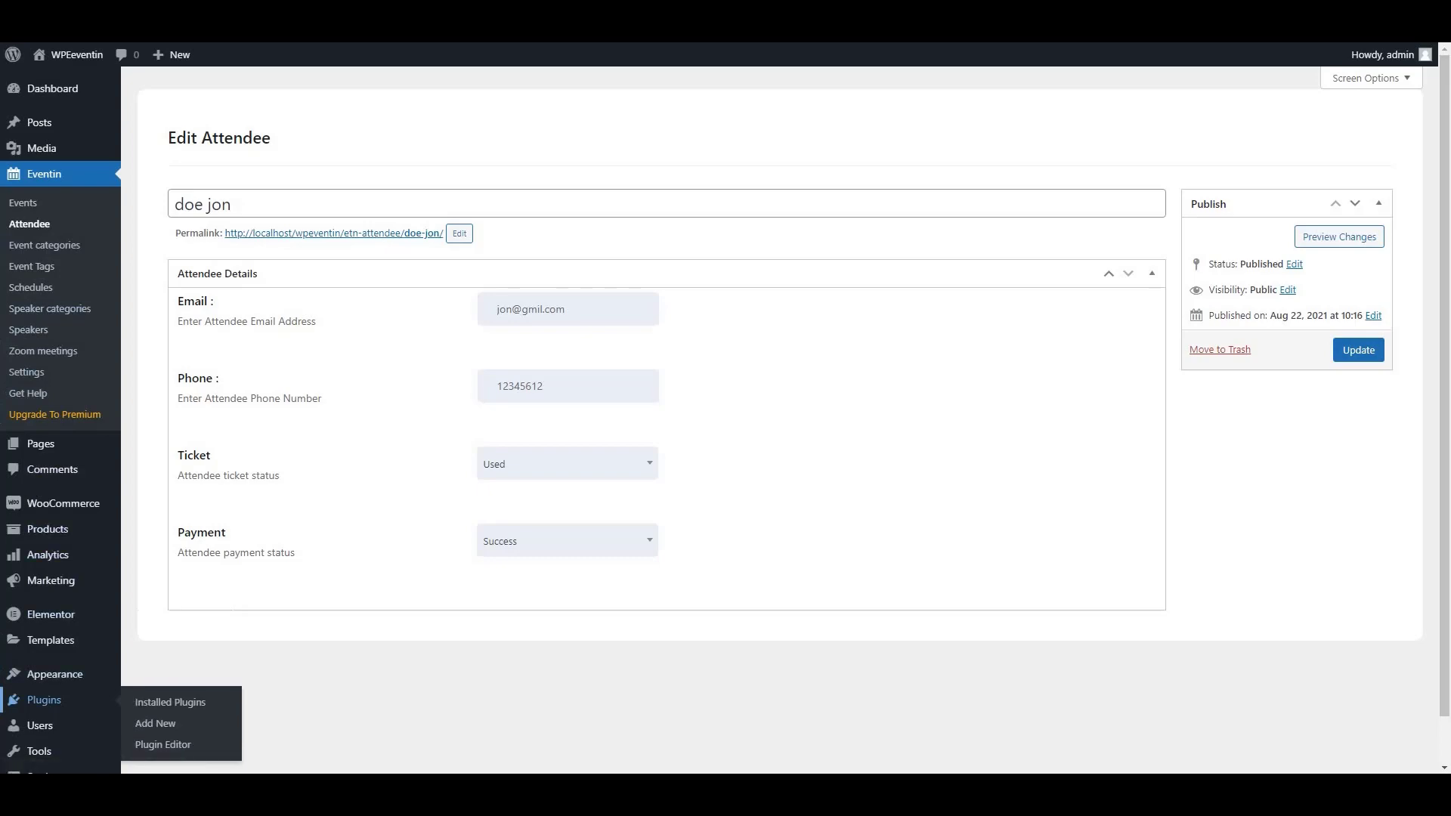
{"action": "left_click", "coordinate": [190, 278]}
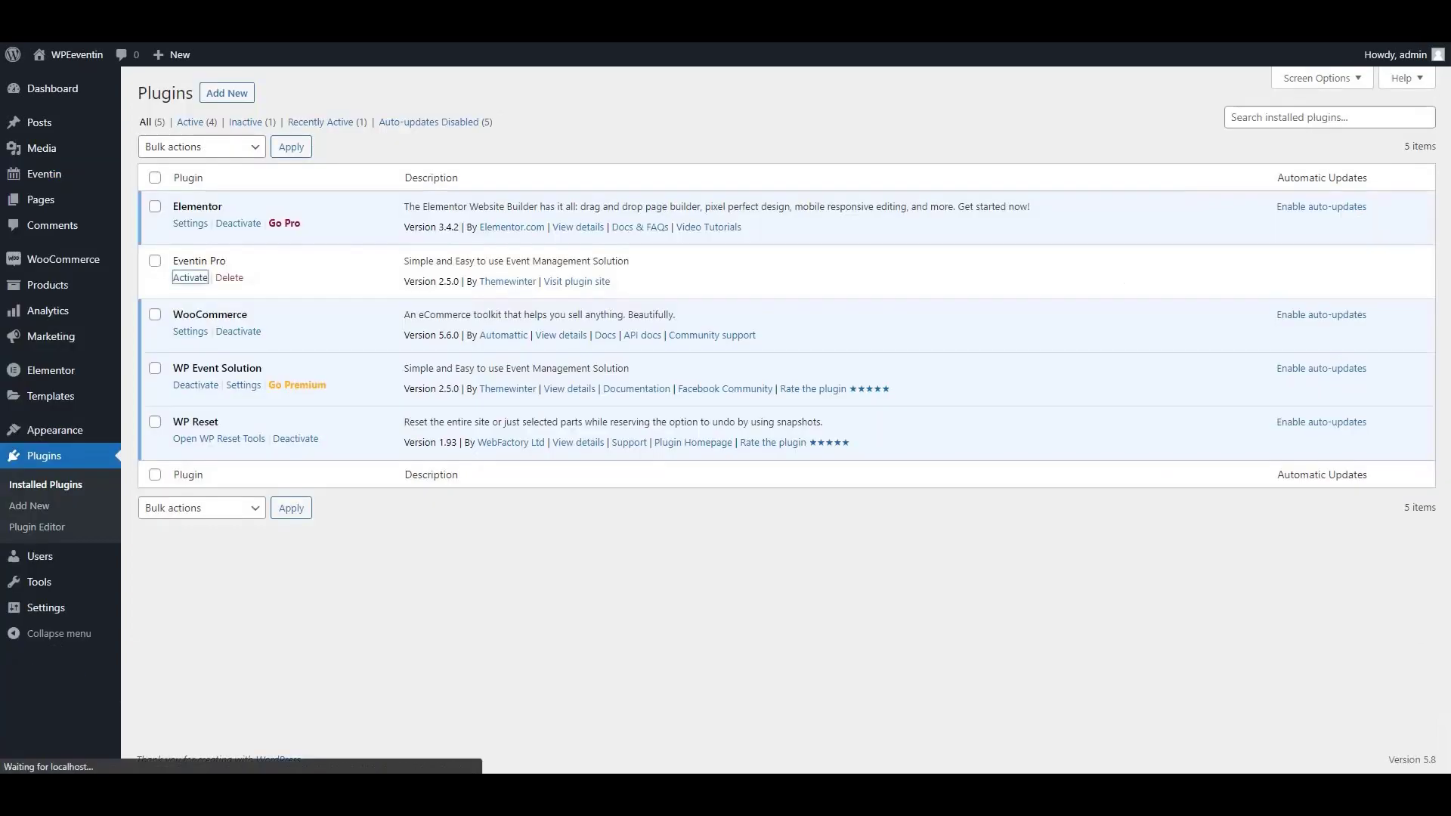
Step: Open the Eventin attendee list and review its available bulk actions
{"action": "mouse_move", "coordinate": [44, 174]}
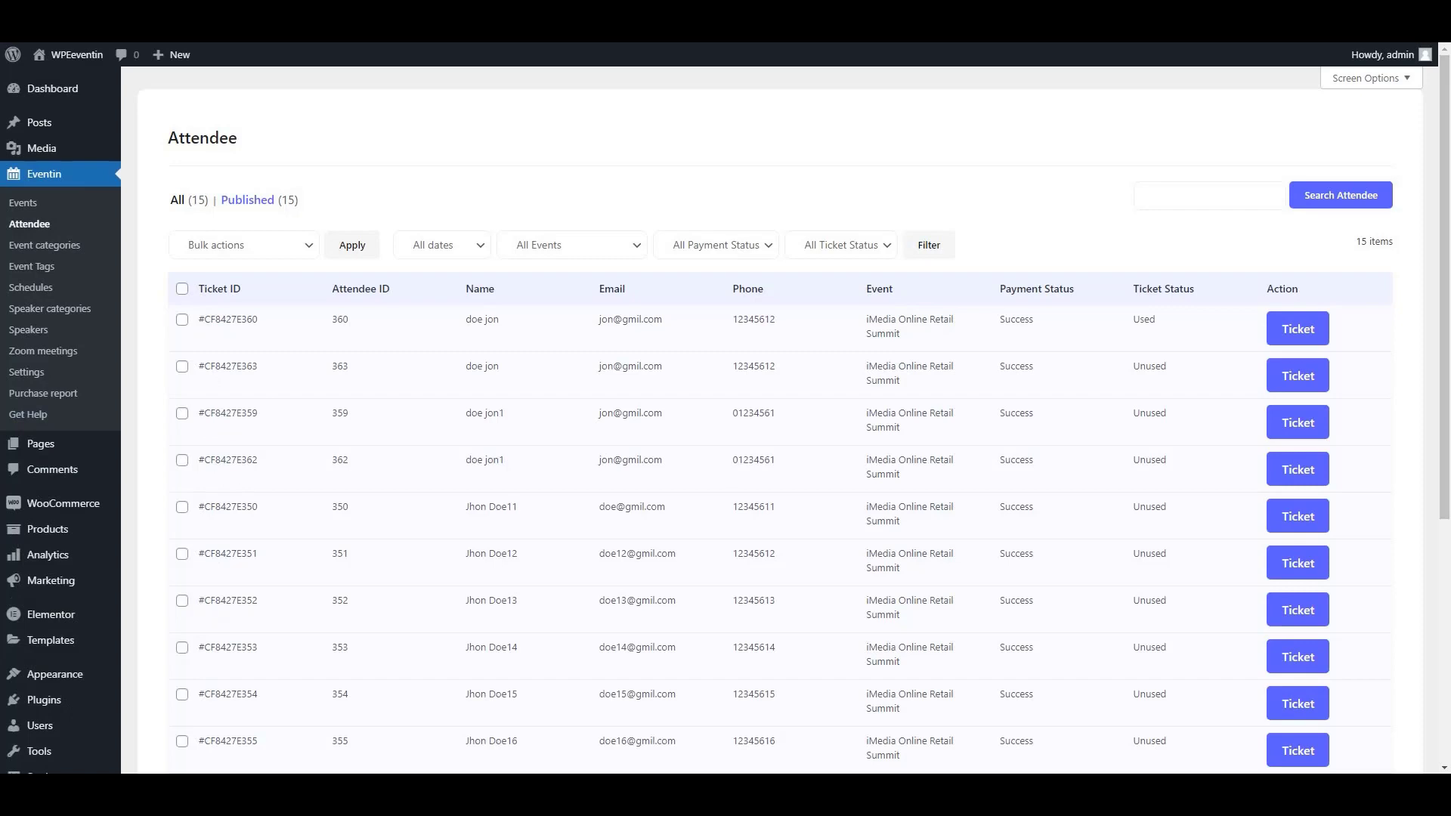
{"action": "left_click", "coordinate": [243, 245]}
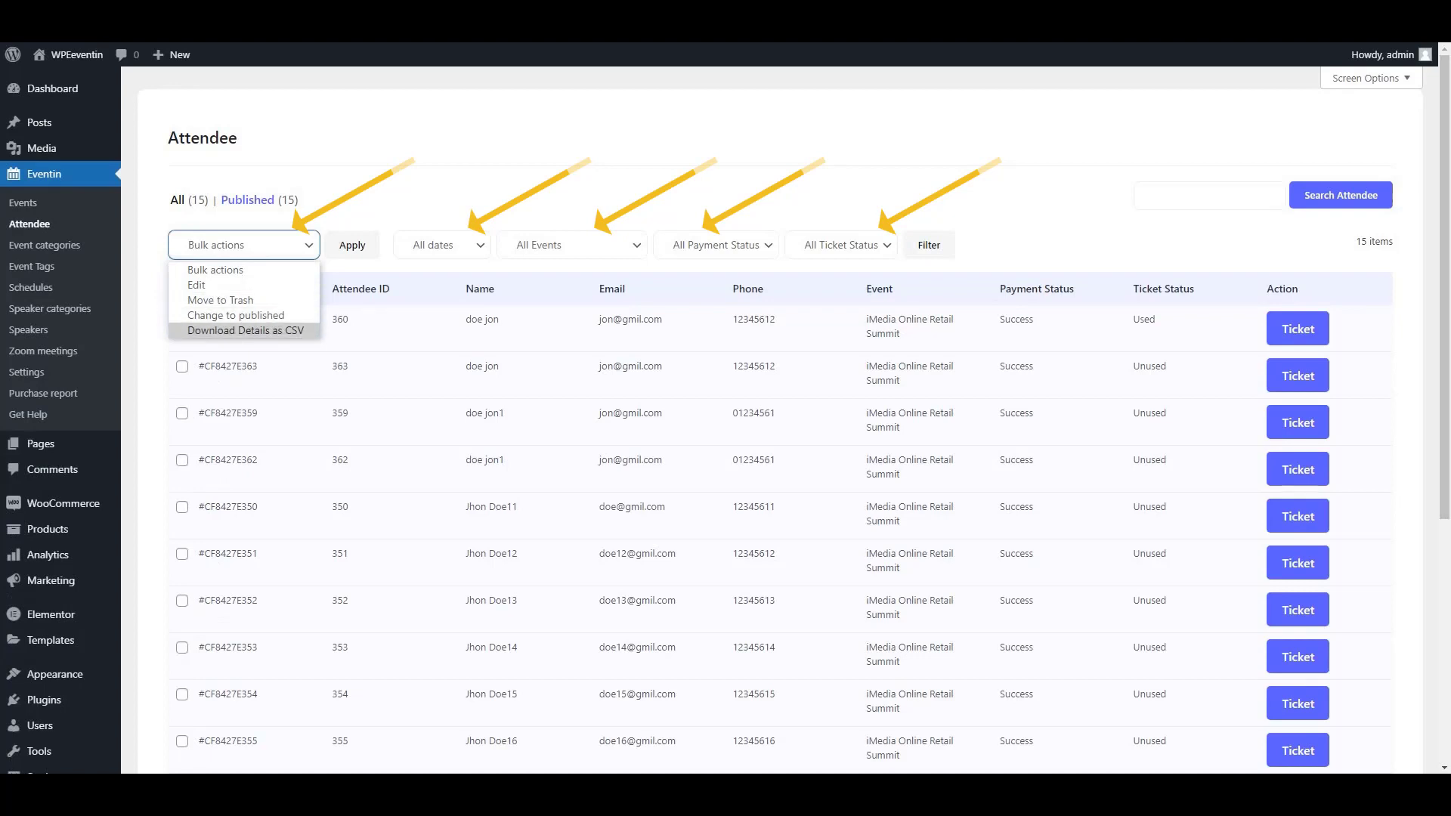
{"action": "key", "text": "Escape"}
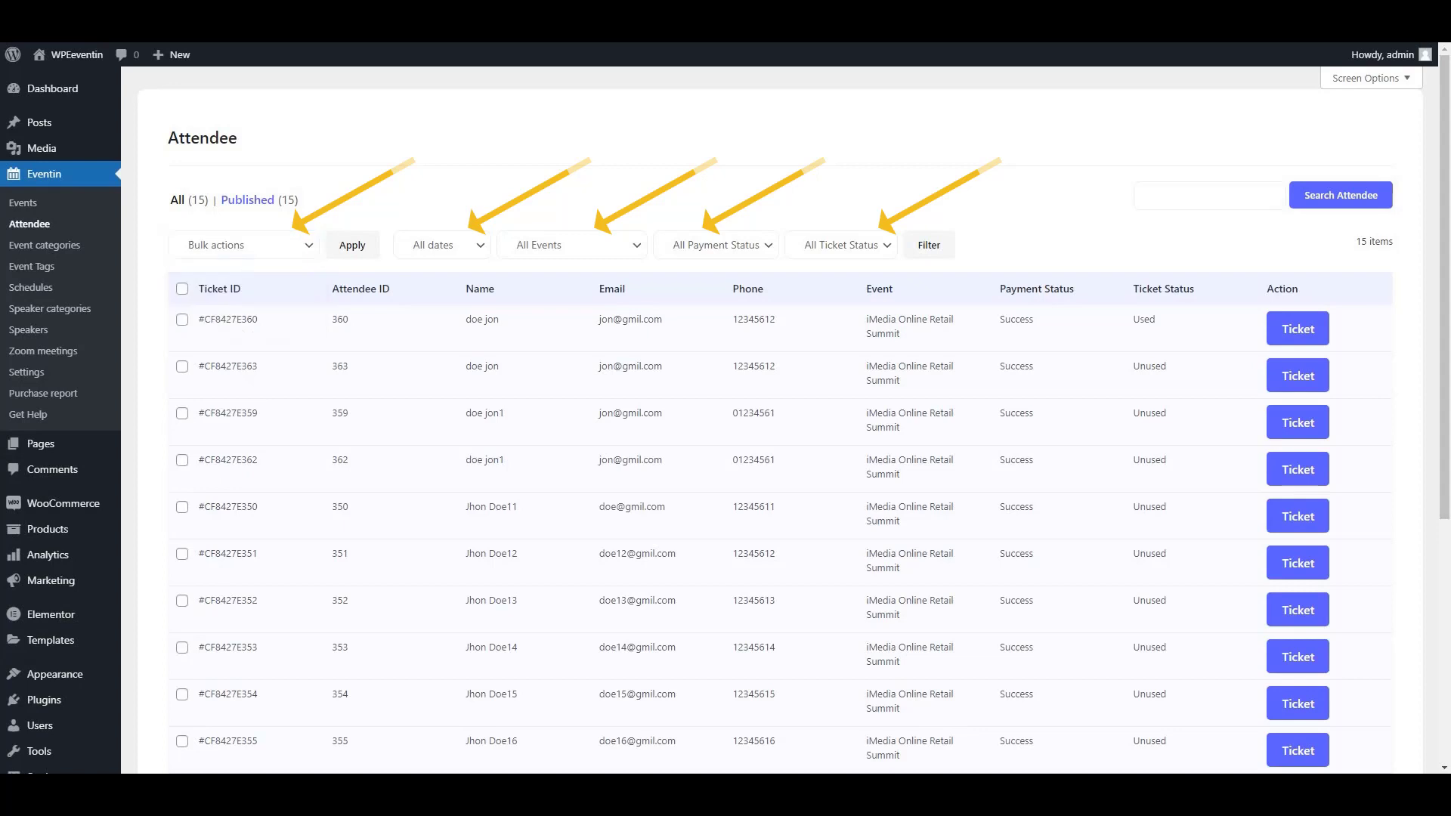
Step: Select the first four attendees in the list and check the bulk actions without choosing one
{"action": "left_click", "coordinate": [182, 319]}
{"action": "left_click", "coordinate": [182, 367]}
{"action": "left_click", "coordinate": [182, 413]}
{"action": "left_click", "coordinate": [182, 460]}
{"action": "left_click", "coordinate": [246, 245]}
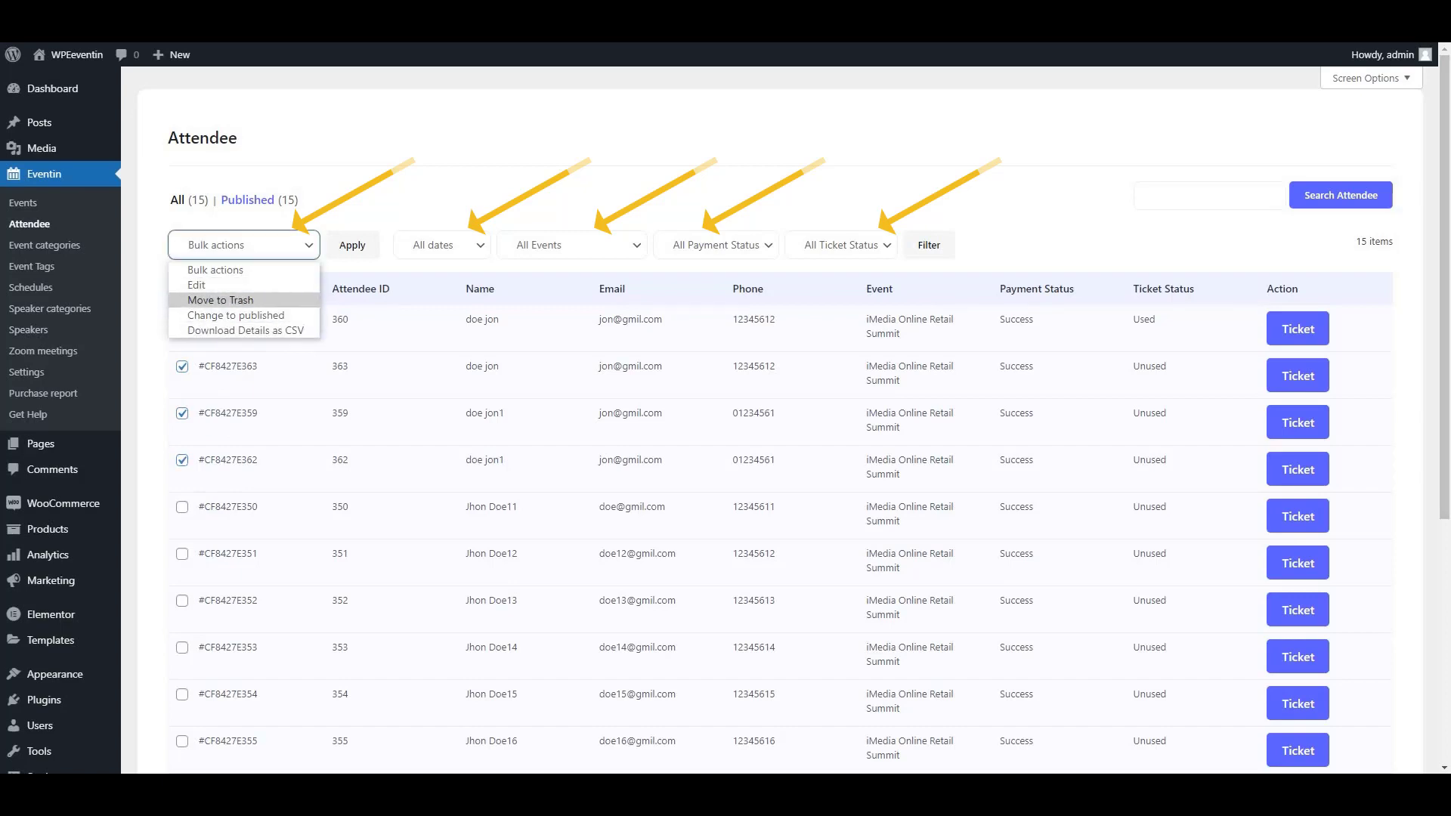
{"action": "left_click", "coordinate": [215, 270]}
Step: Check the options of the attendee list's date, event, payment status and ticket status filters, leaving each at its All setting
{"action": "left_click", "coordinate": [441, 245]}
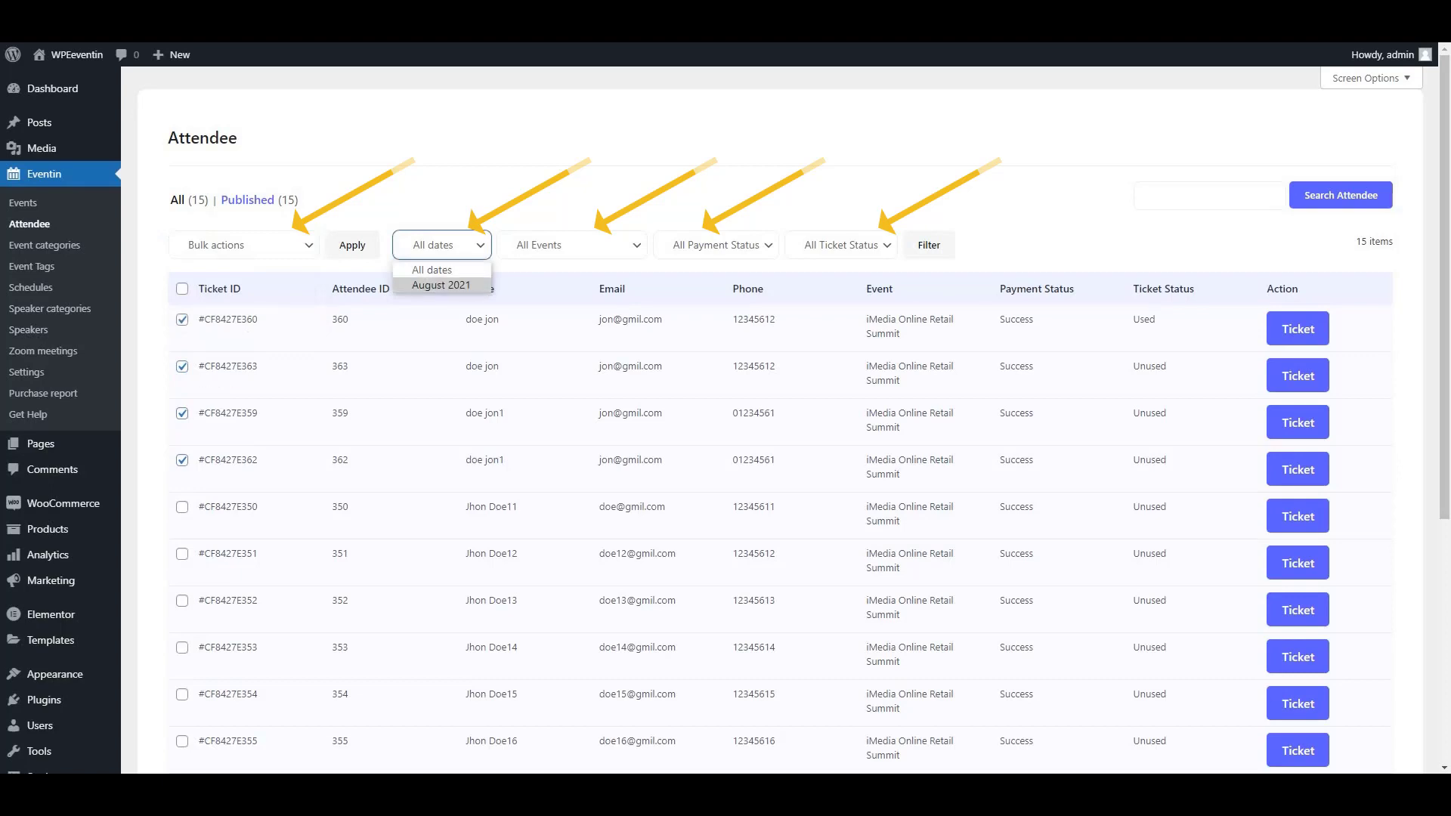
{"action": "left_click", "coordinate": [432, 270]}
{"action": "left_click", "coordinate": [572, 245]}
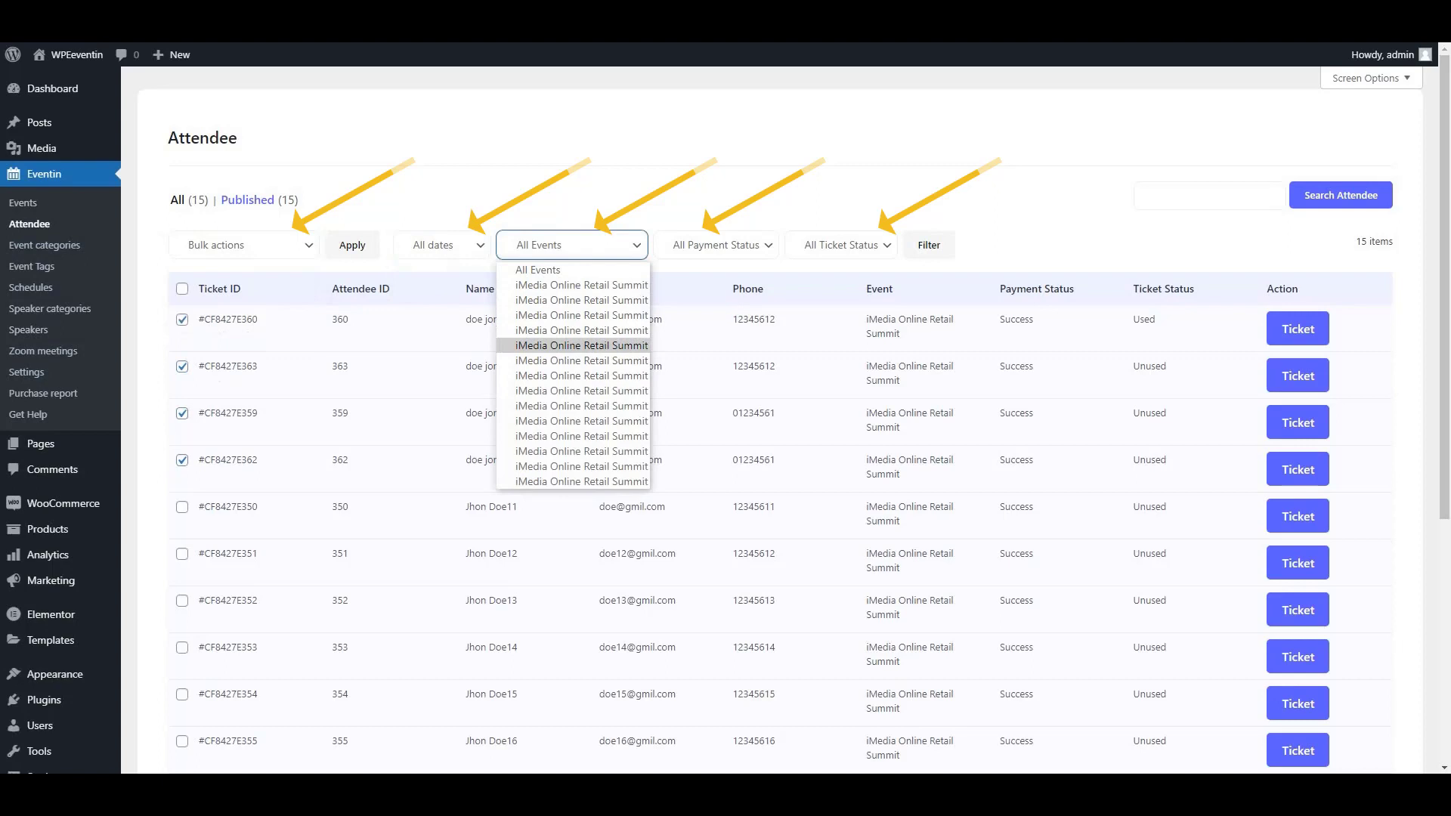
{"action": "key", "text": "Escape"}
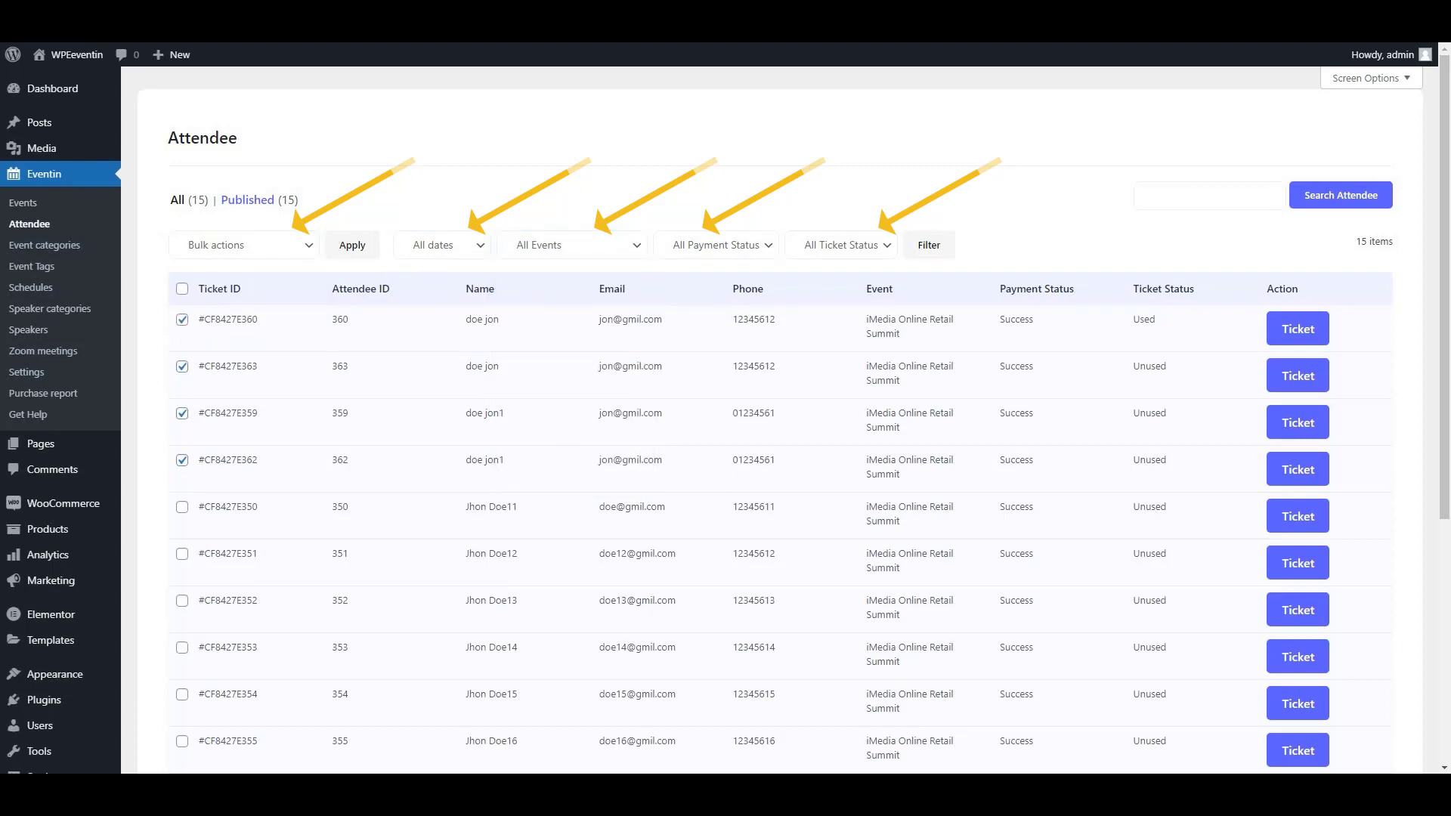
{"action": "left_click", "coordinate": [716, 245]}
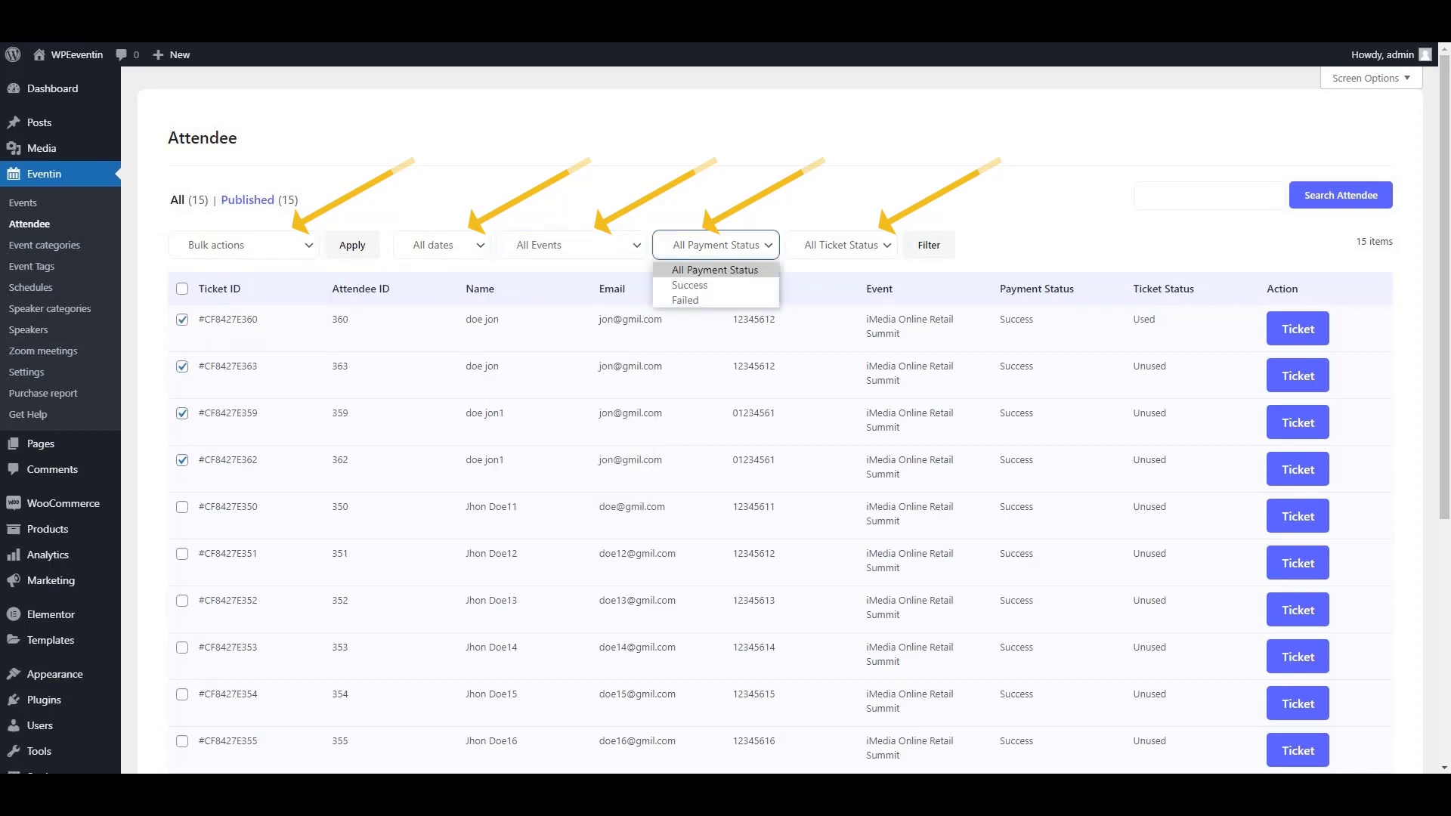
{"action": "left_click", "coordinate": [841, 245]}
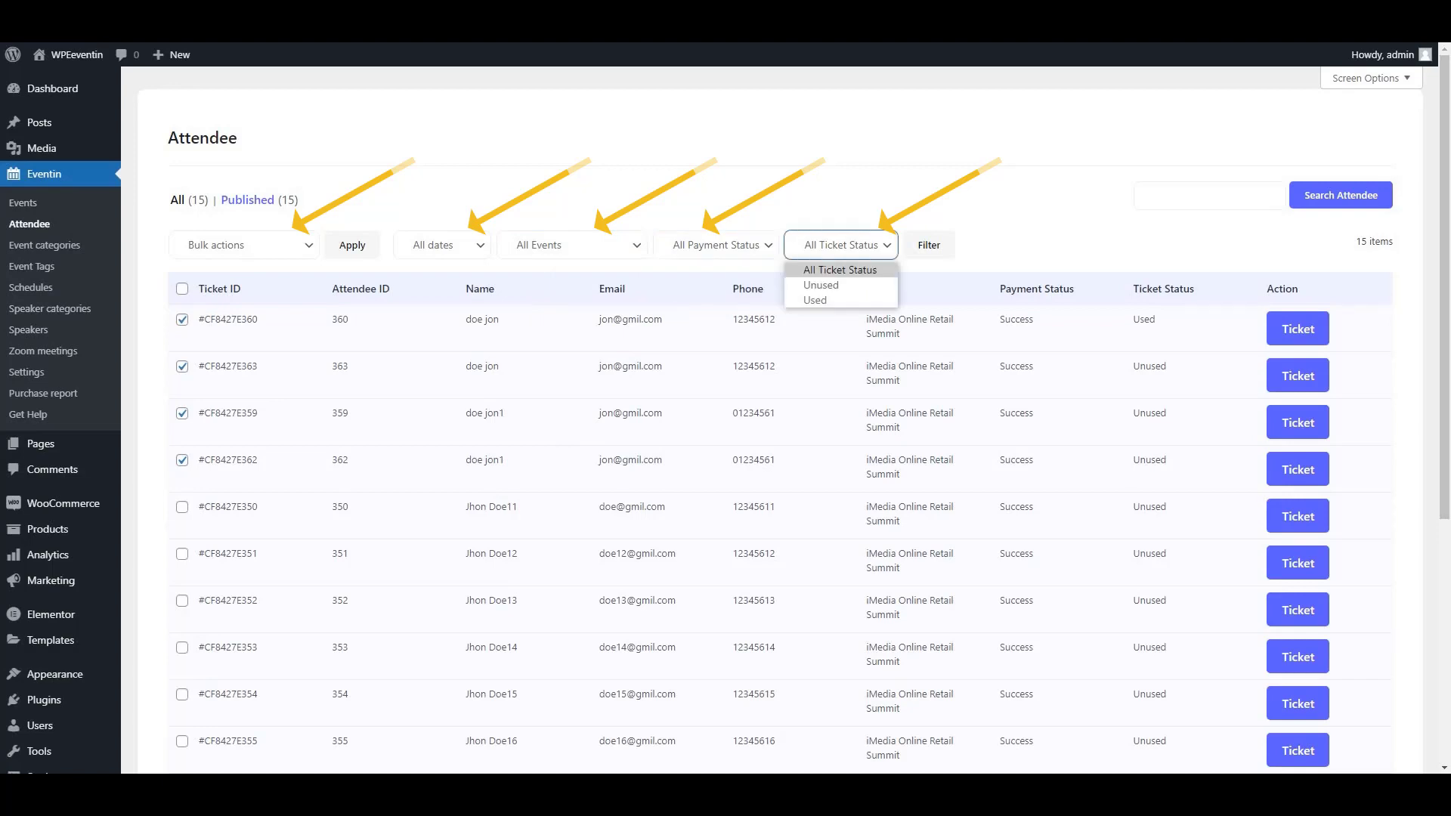
{"action": "key", "text": "Escape"}
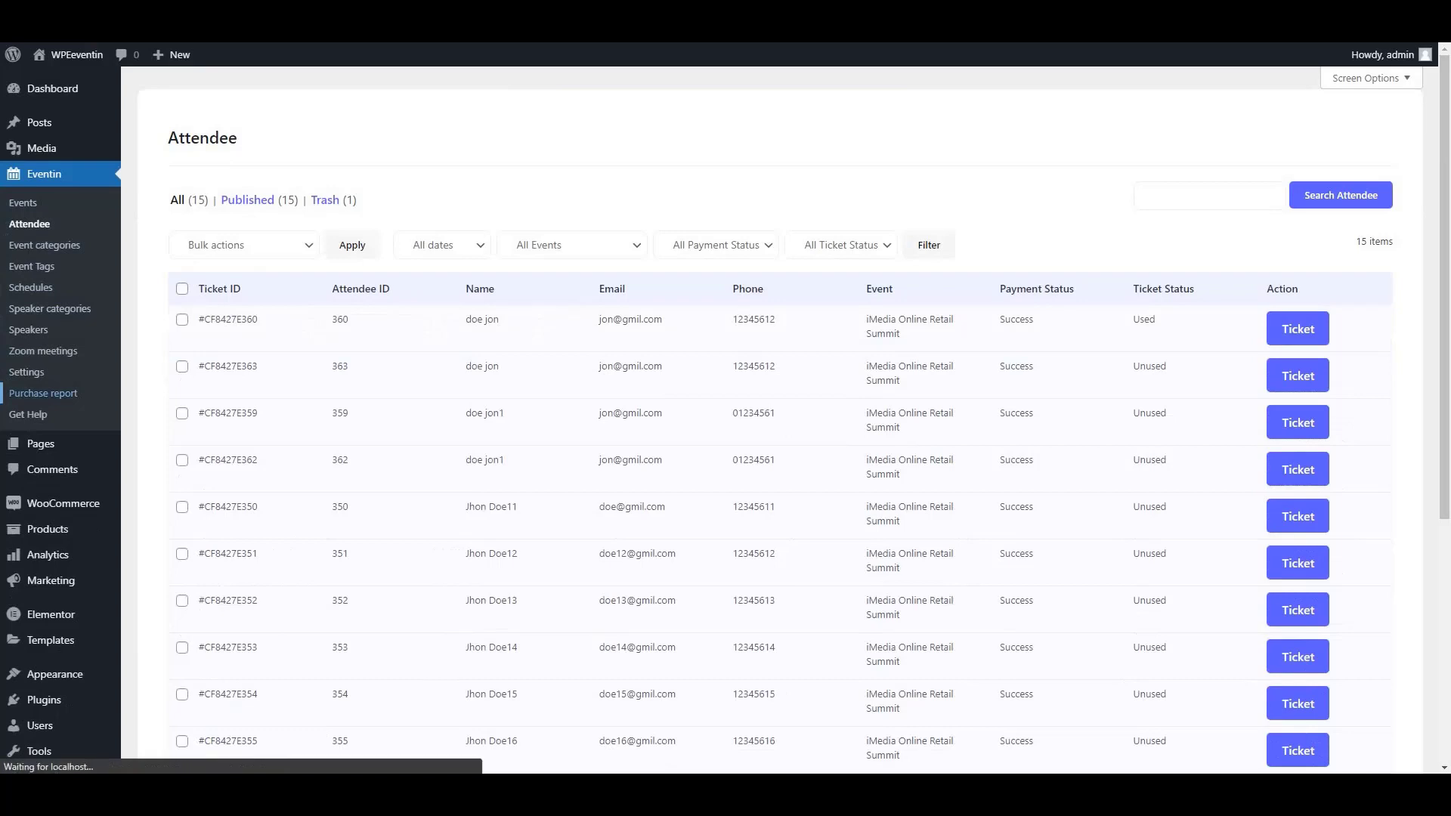
Step: Export the purchase report of iMedia Online Retail Summit to CSV
{"action": "scroll", "coordinate": [936, 577], "scroll_direction": "down", "scroll_amount": 1}
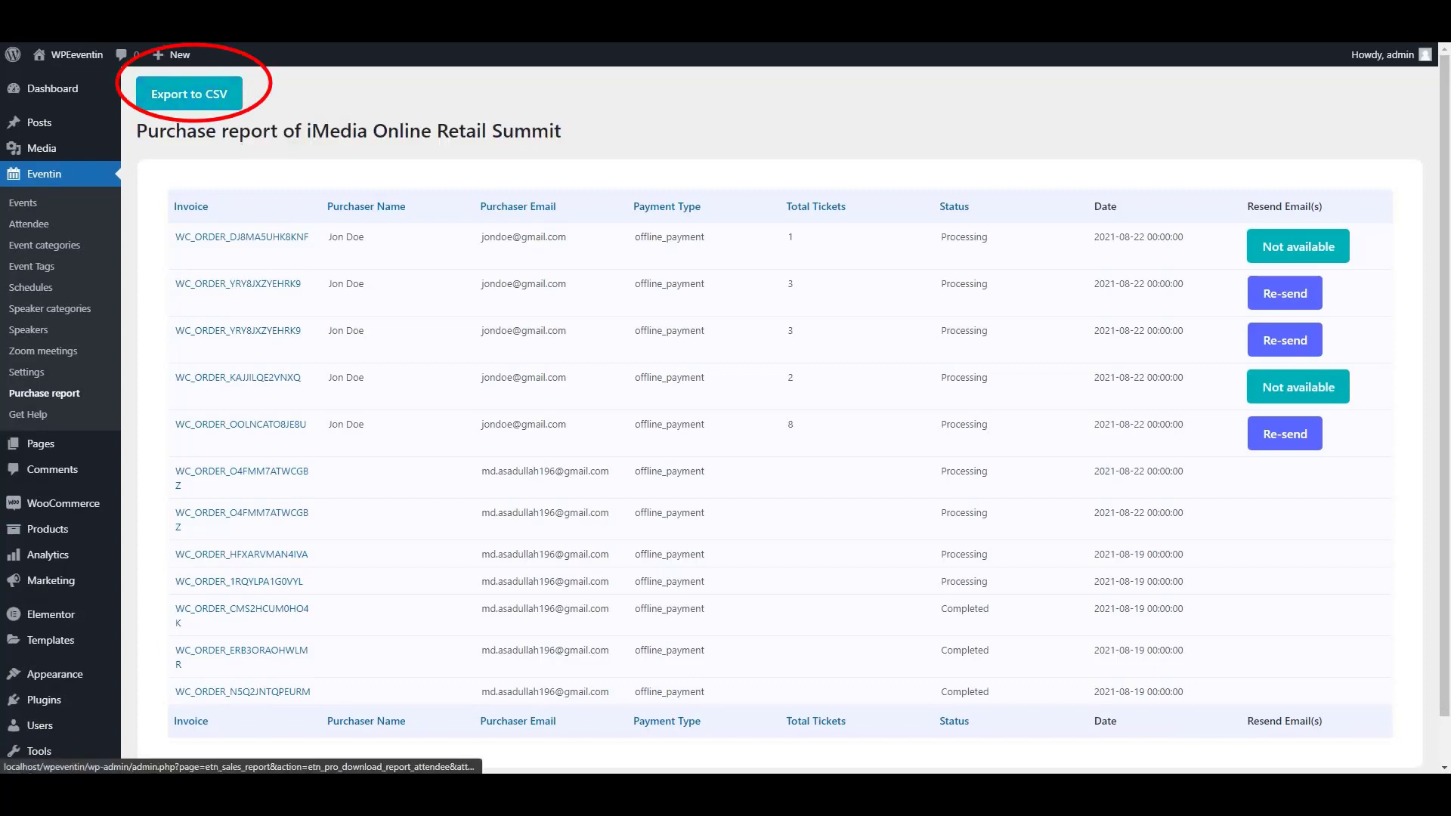
{"action": "left_click", "coordinate": [189, 93]}
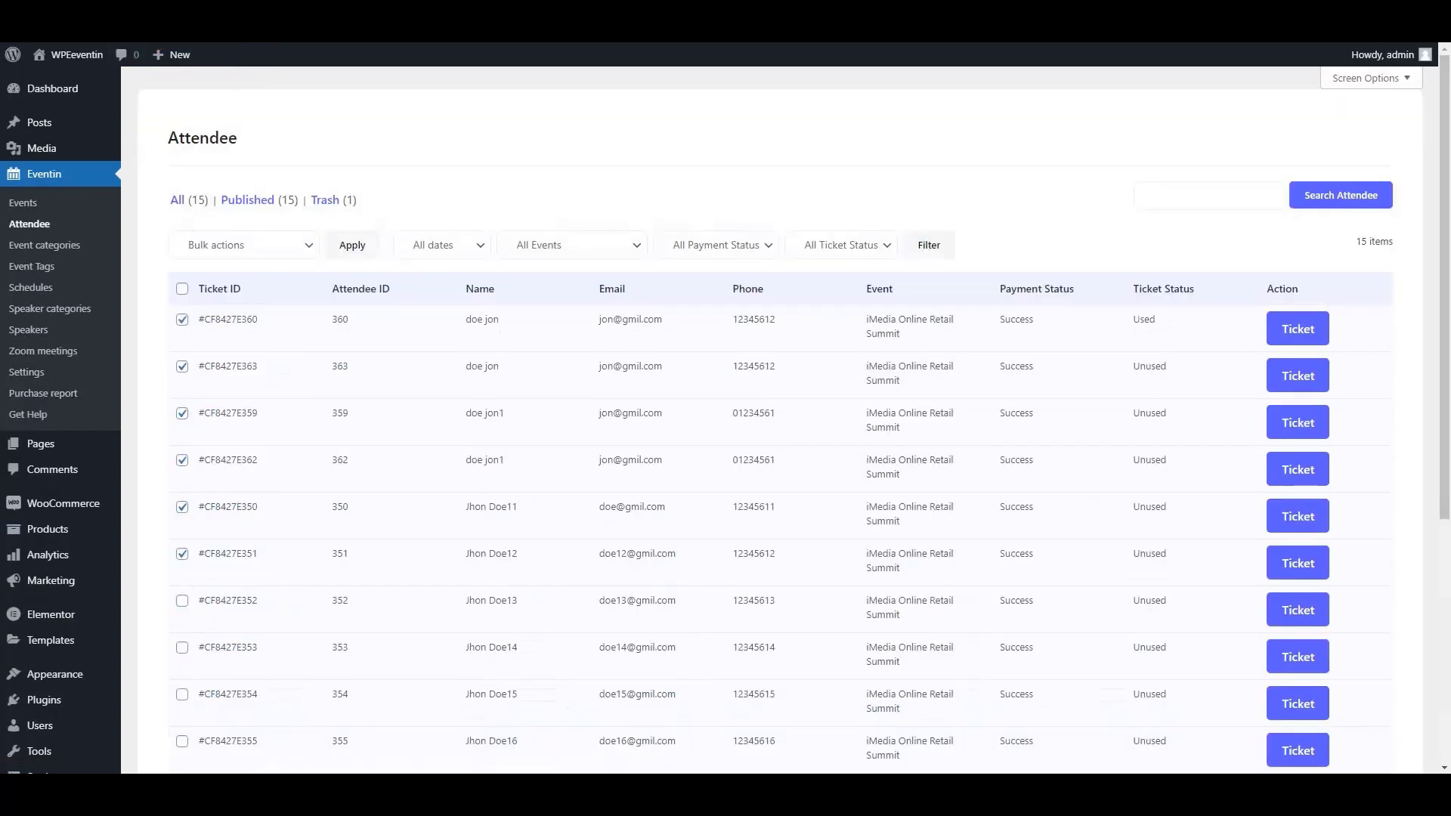
Step: Review the bulk actions for the selected attendees and highlight the first purchaser's email in the purchase report
{"action": "left_click", "coordinate": [243, 245]}
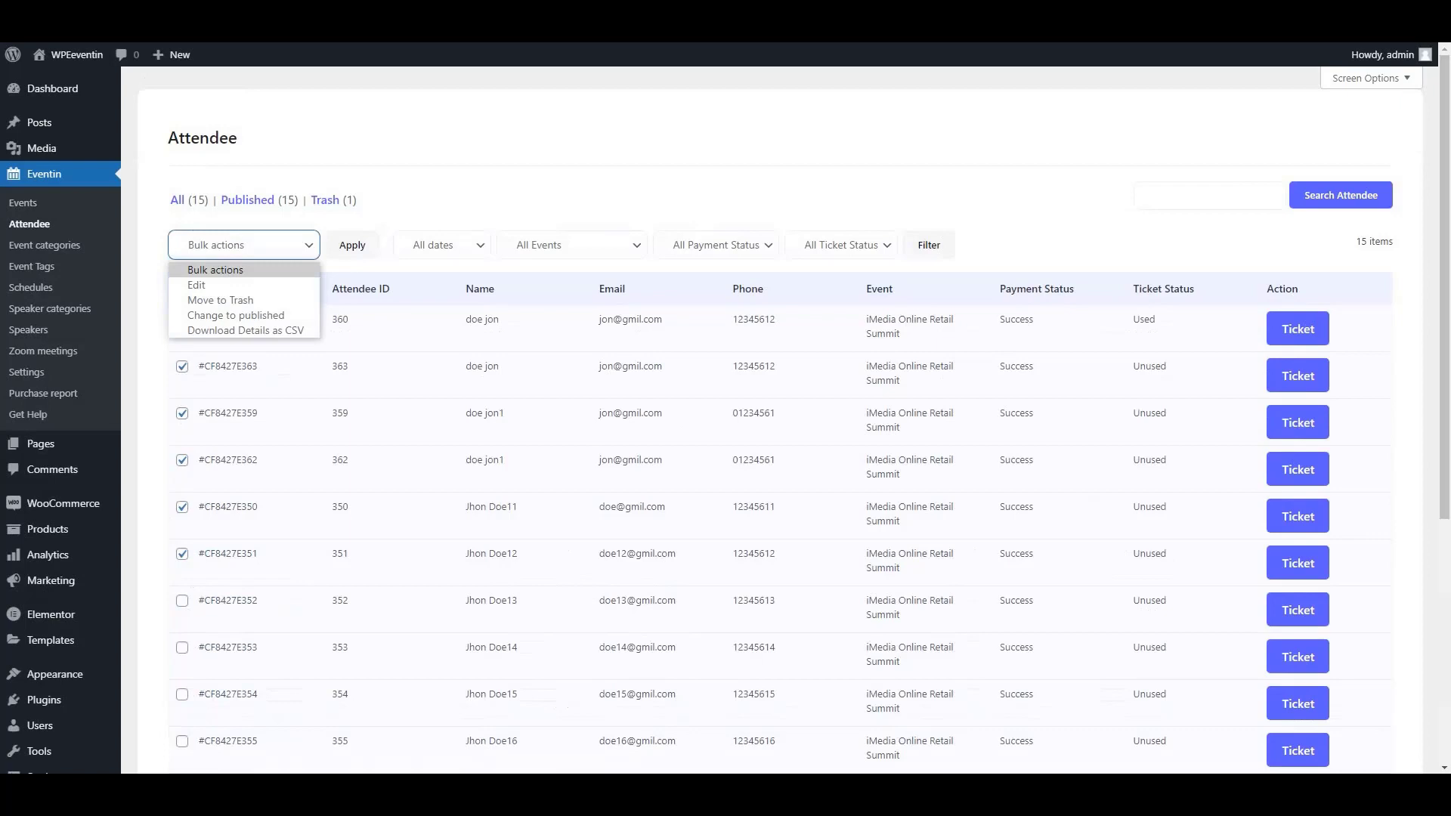
{"action": "key", "text": "Escape"}
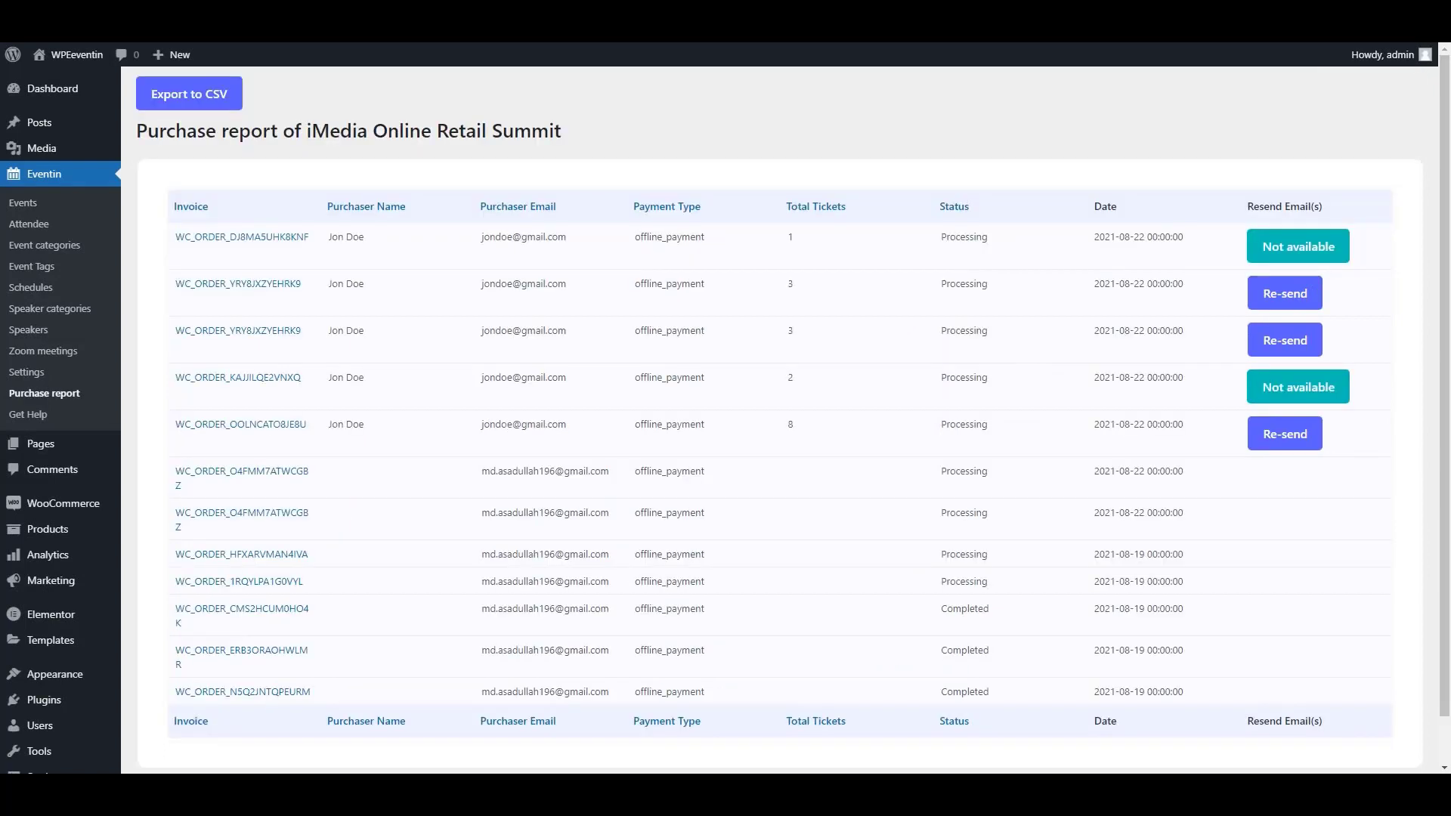
{"action": "left_click_drag", "start_coordinate": [481, 236], "coordinate": [566, 237]}
{"action": "left_click", "coordinate": [29, 223]}
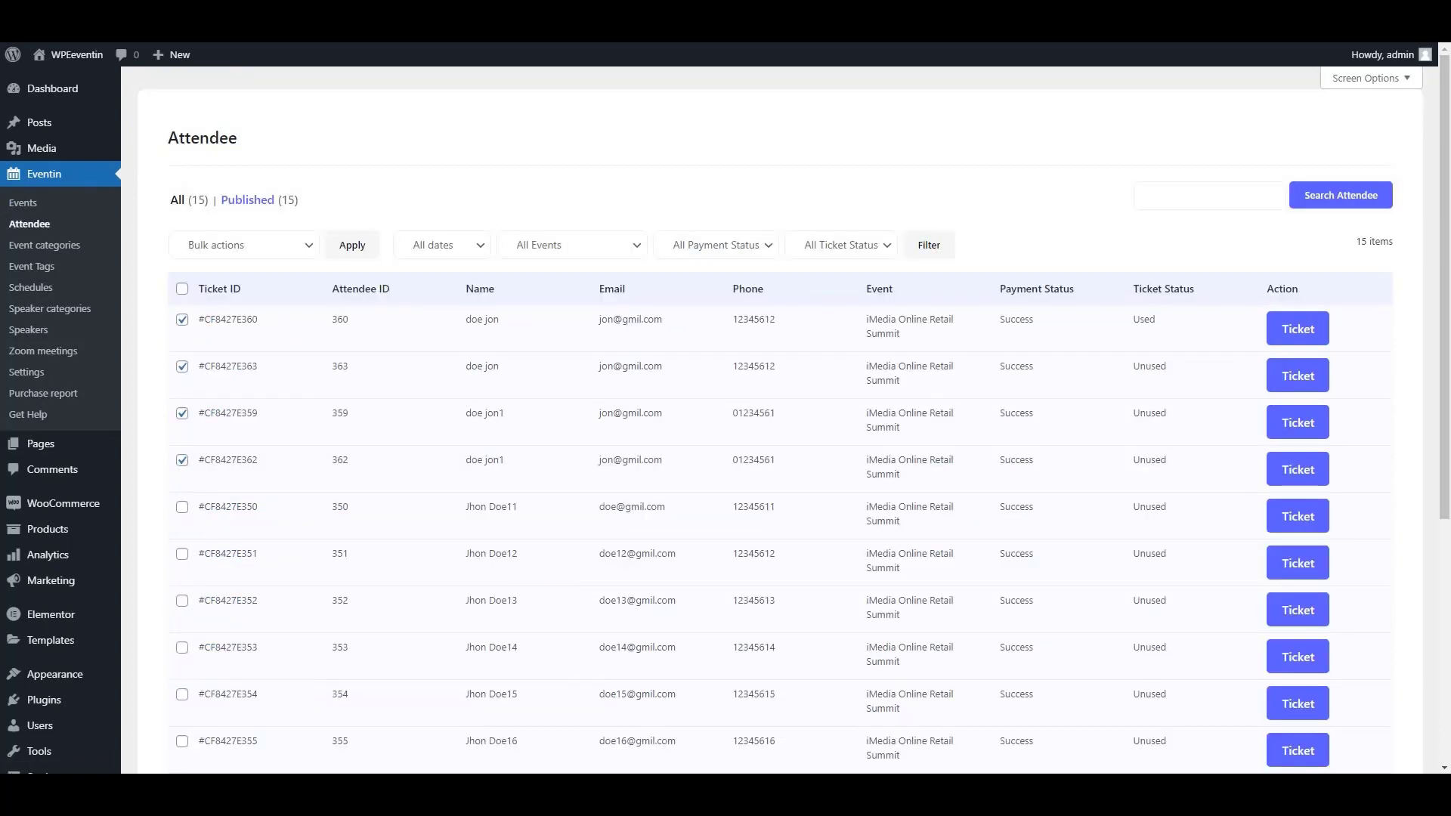
Step: Open the attendee section of the Eventin settings and add three more extra field rows for the attendee form
{"action": "left_click", "coordinate": [26, 371]}
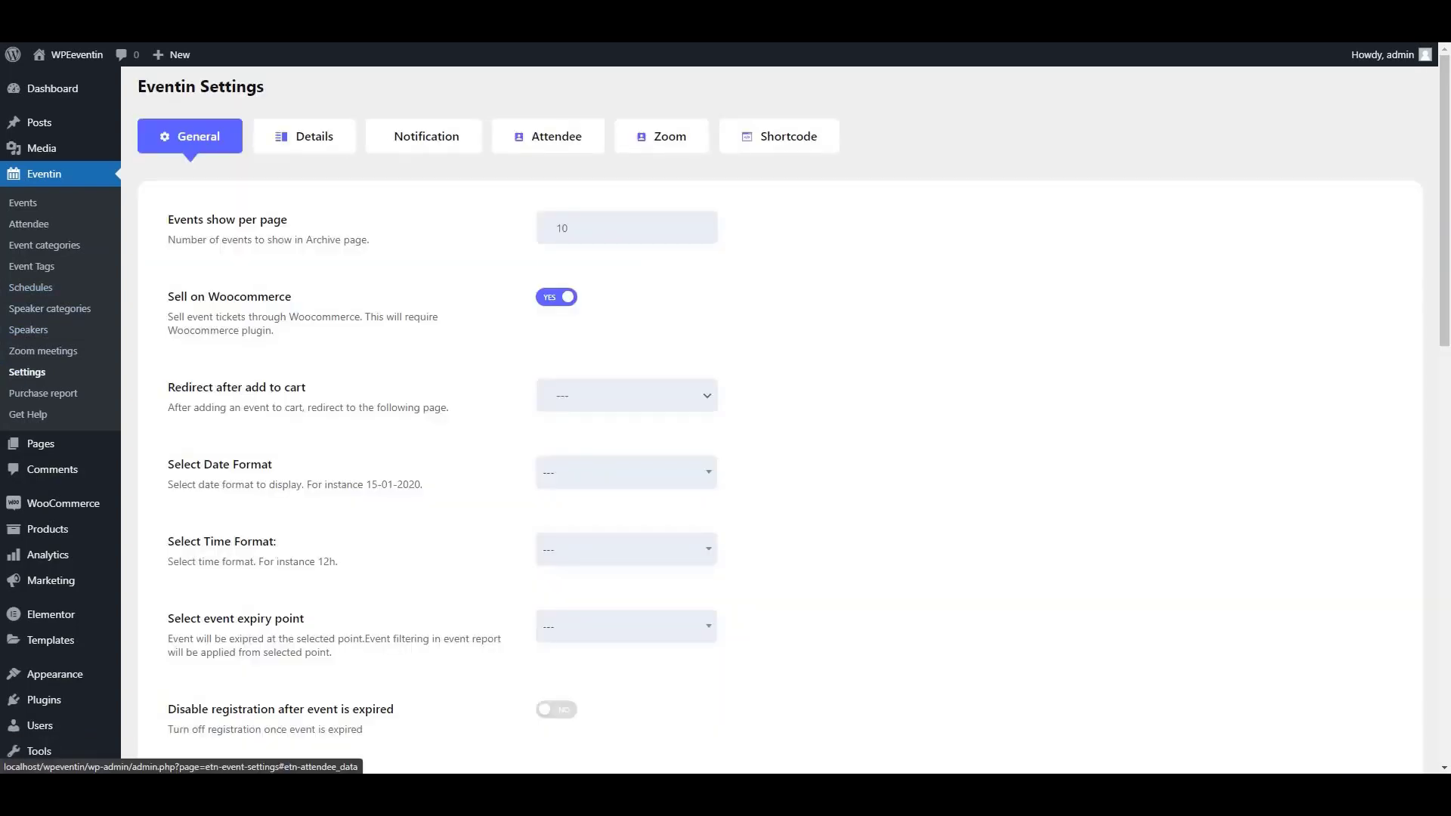
{"action": "left_click", "coordinate": [547, 136]}
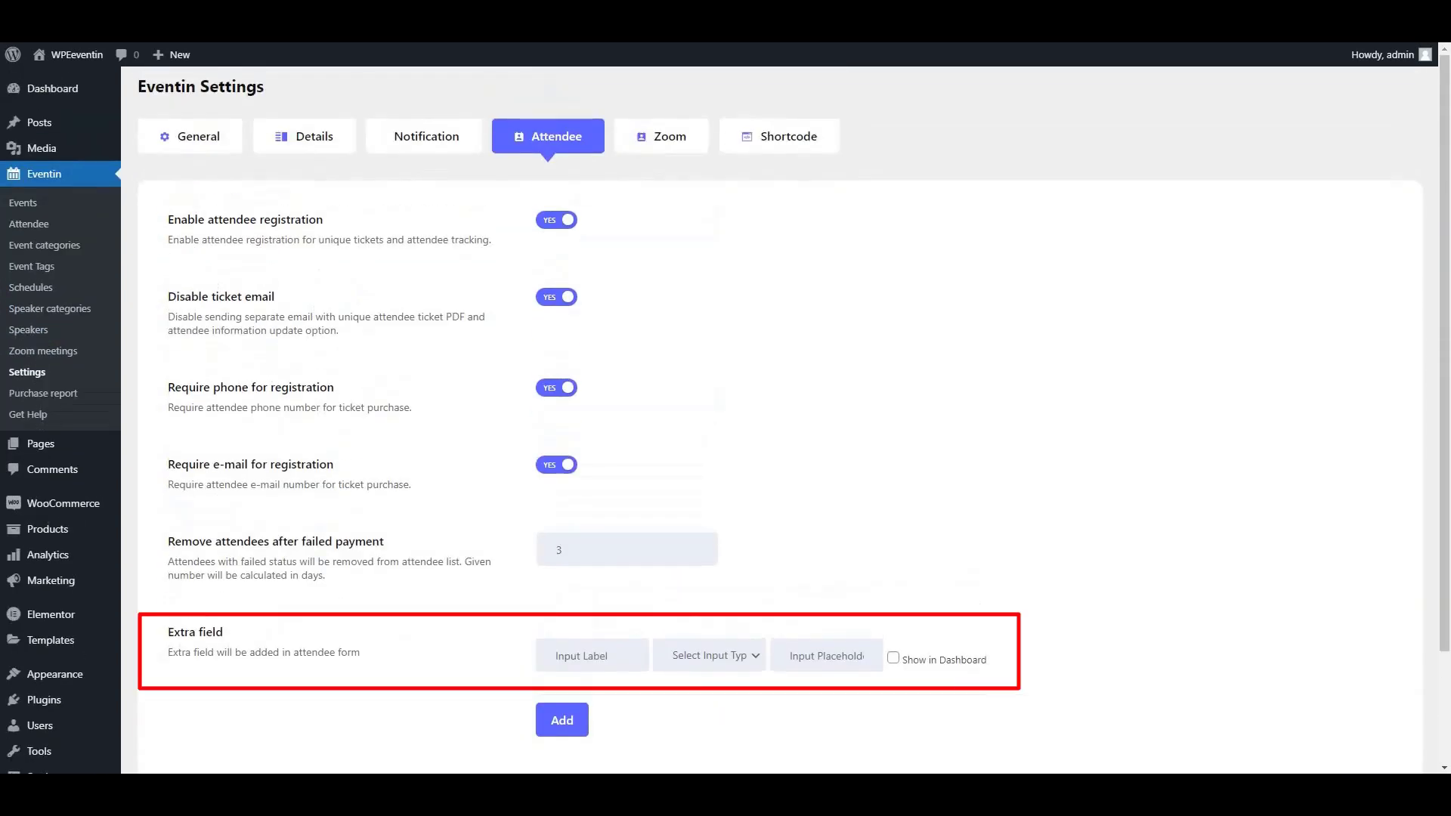
{"action": "scroll", "coordinate": [779, 416], "scroll_direction": "down", "scroll_amount": 2}
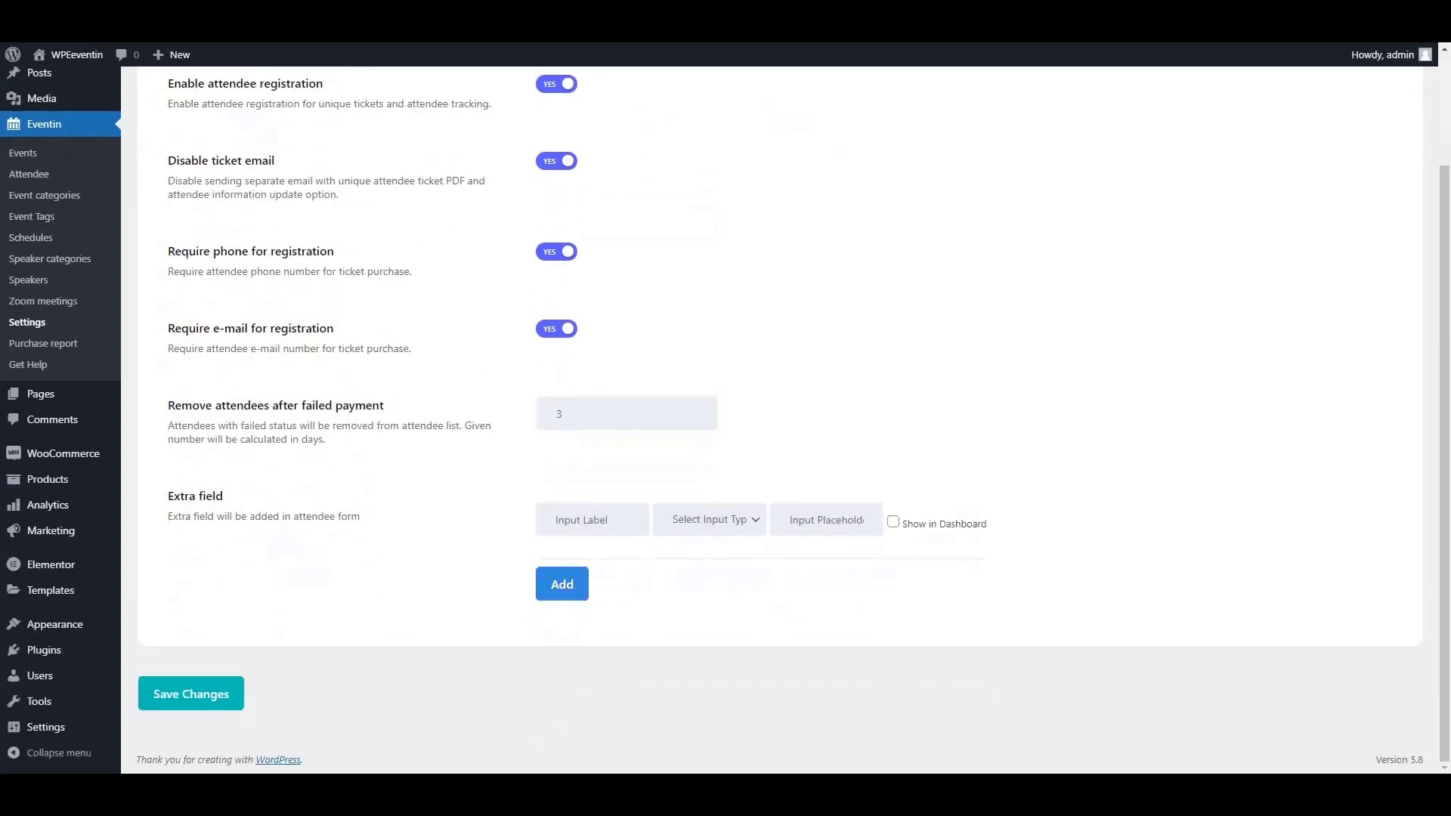
{"action": "left_click", "coordinate": [561, 584]}
{"action": "scroll", "coordinate": [573, 320], "scroll_direction": "down", "scroll_amount": 1}
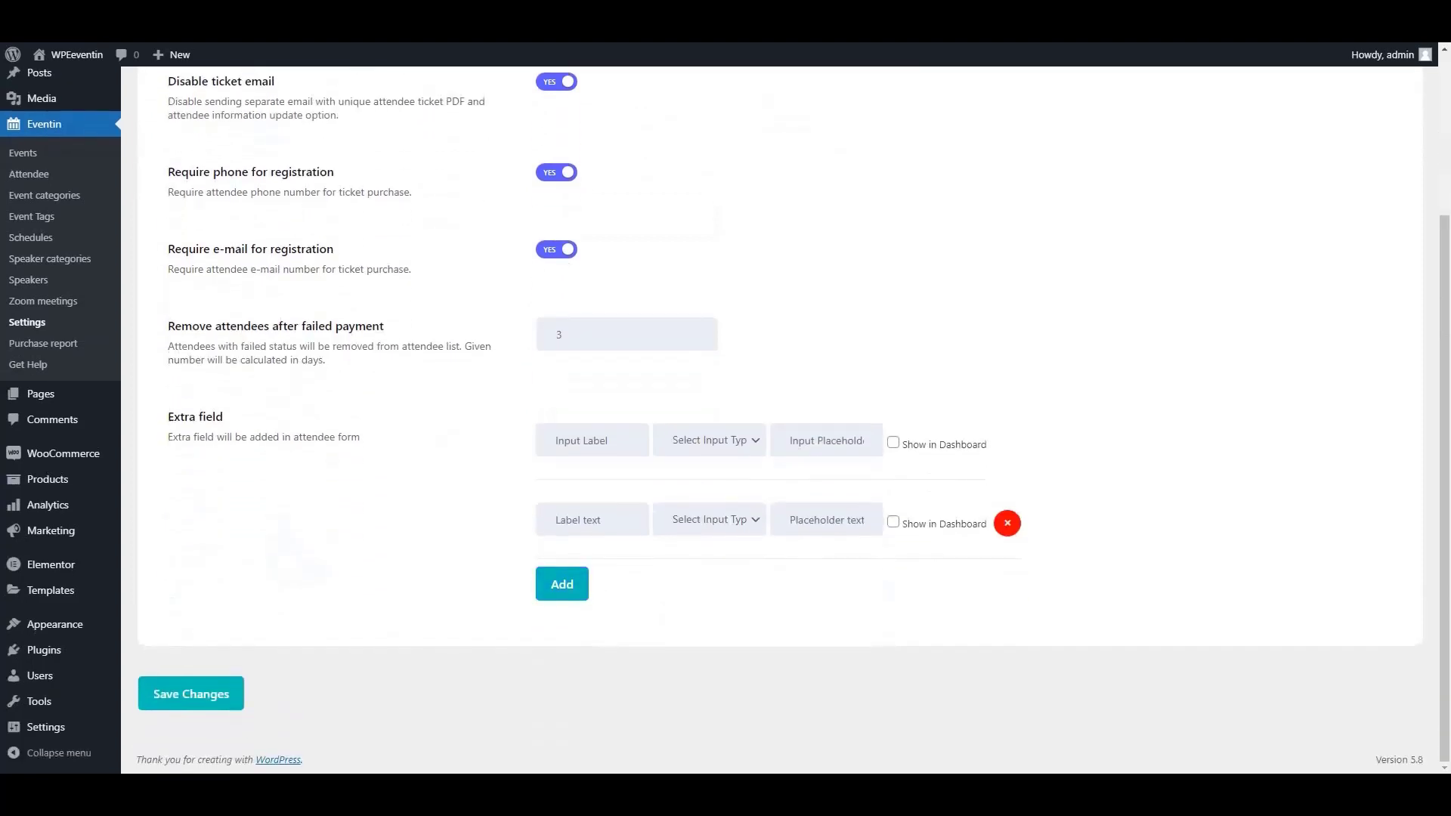
{"action": "left_click", "coordinate": [561, 583]}
{"action": "left_click", "coordinate": [561, 663]}
{"action": "scroll", "coordinate": [561, 662], "scroll_direction": "down", "scroll_amount": 2}
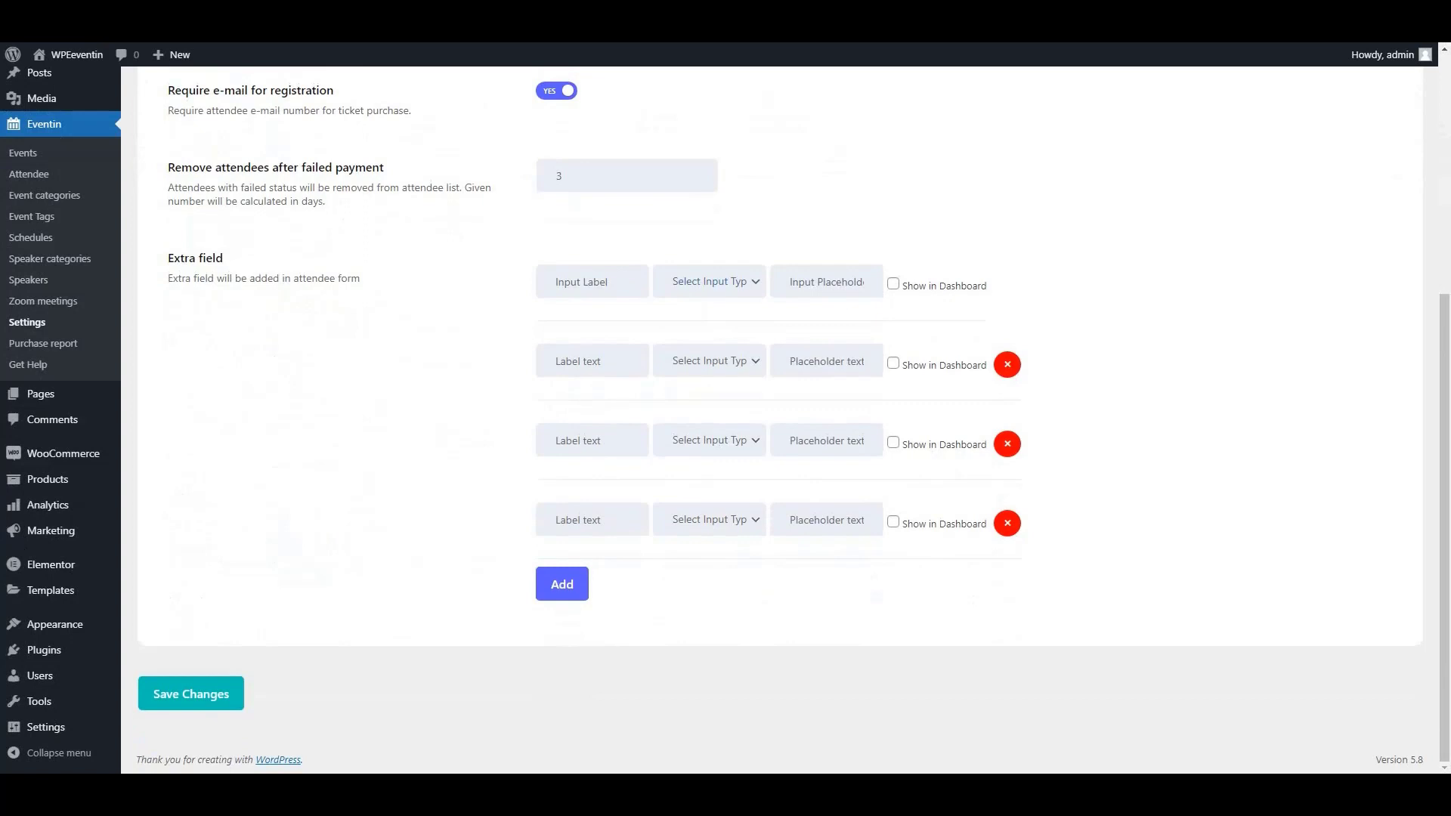
Step: Examine the first extra field's label, input type options and placeholder without filling them in
{"action": "left_click", "coordinate": [592, 281]}
{"action": "left_click", "coordinate": [709, 280]}
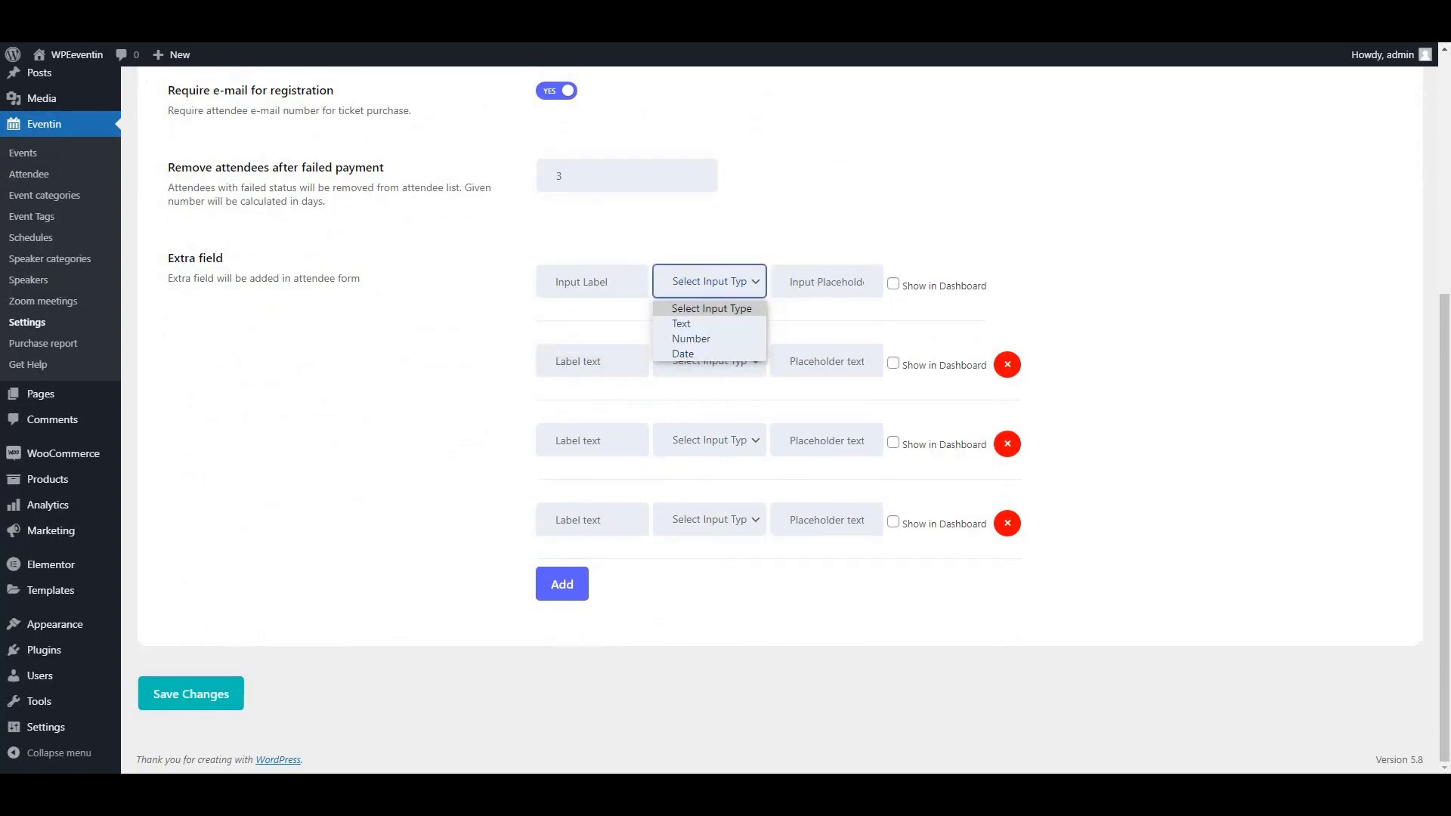
{"action": "left_click", "coordinate": [826, 281]}
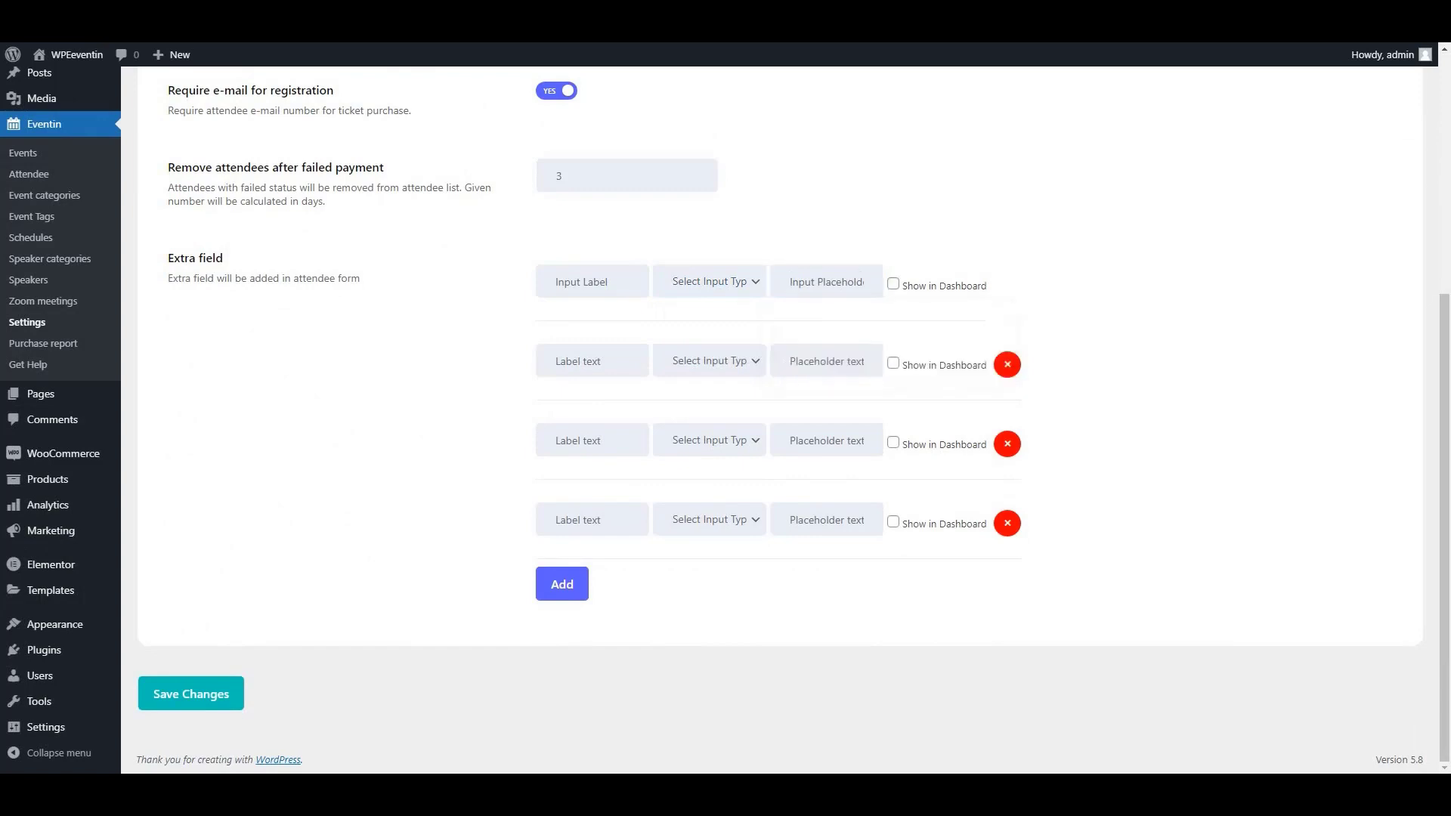
{"action": "left_click", "coordinate": [826, 281]}
{"action": "key", "text": "Escape"}
{"action": "scroll", "coordinate": [778, 416], "scroll_direction": "up", "scroll_amount": 5}
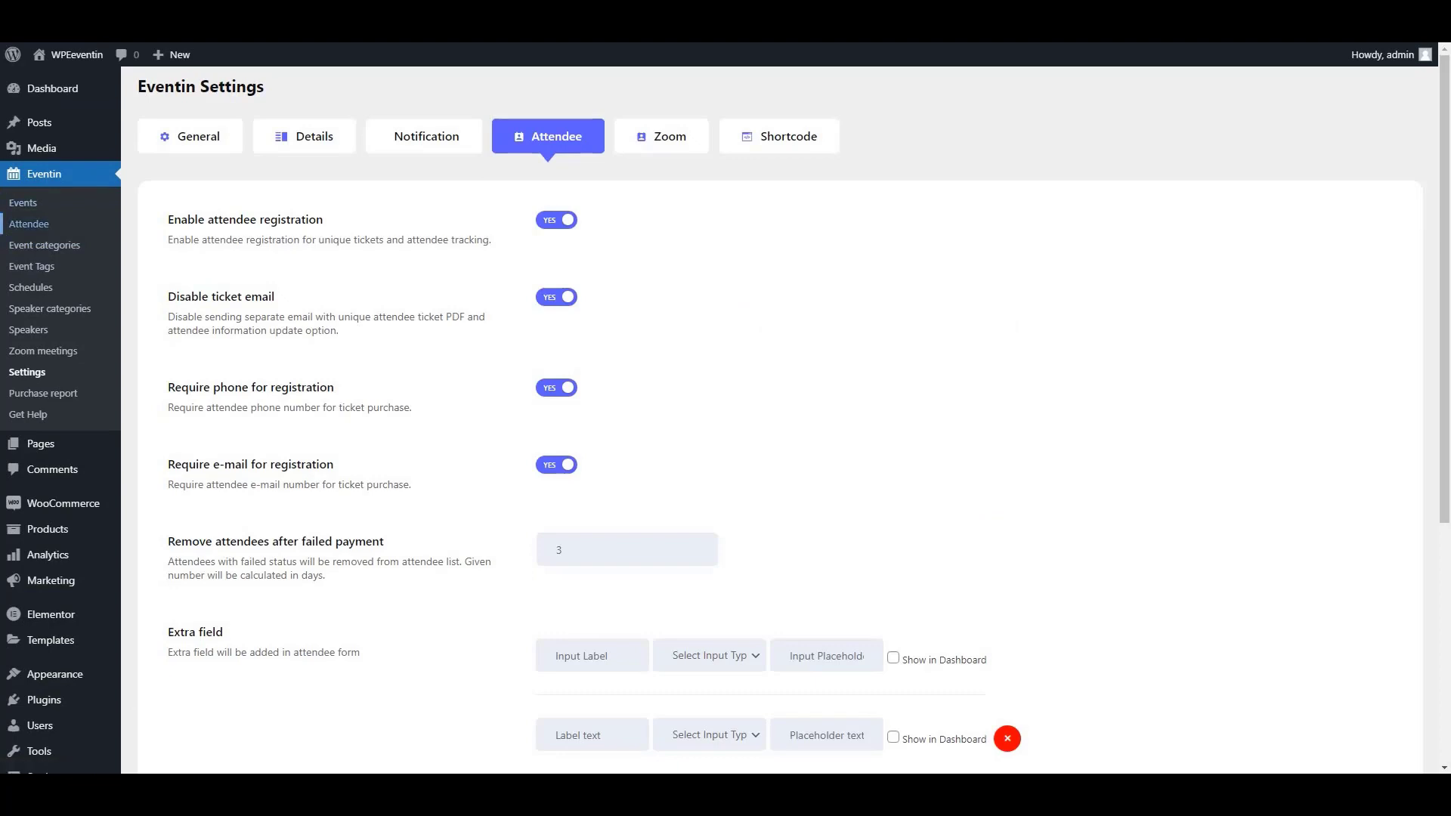
Step: Use the existing completed download of the attendee's ticket, open the ticket PDF and highlight its ticket ID
{"action": "left_click", "coordinate": [29, 223]}
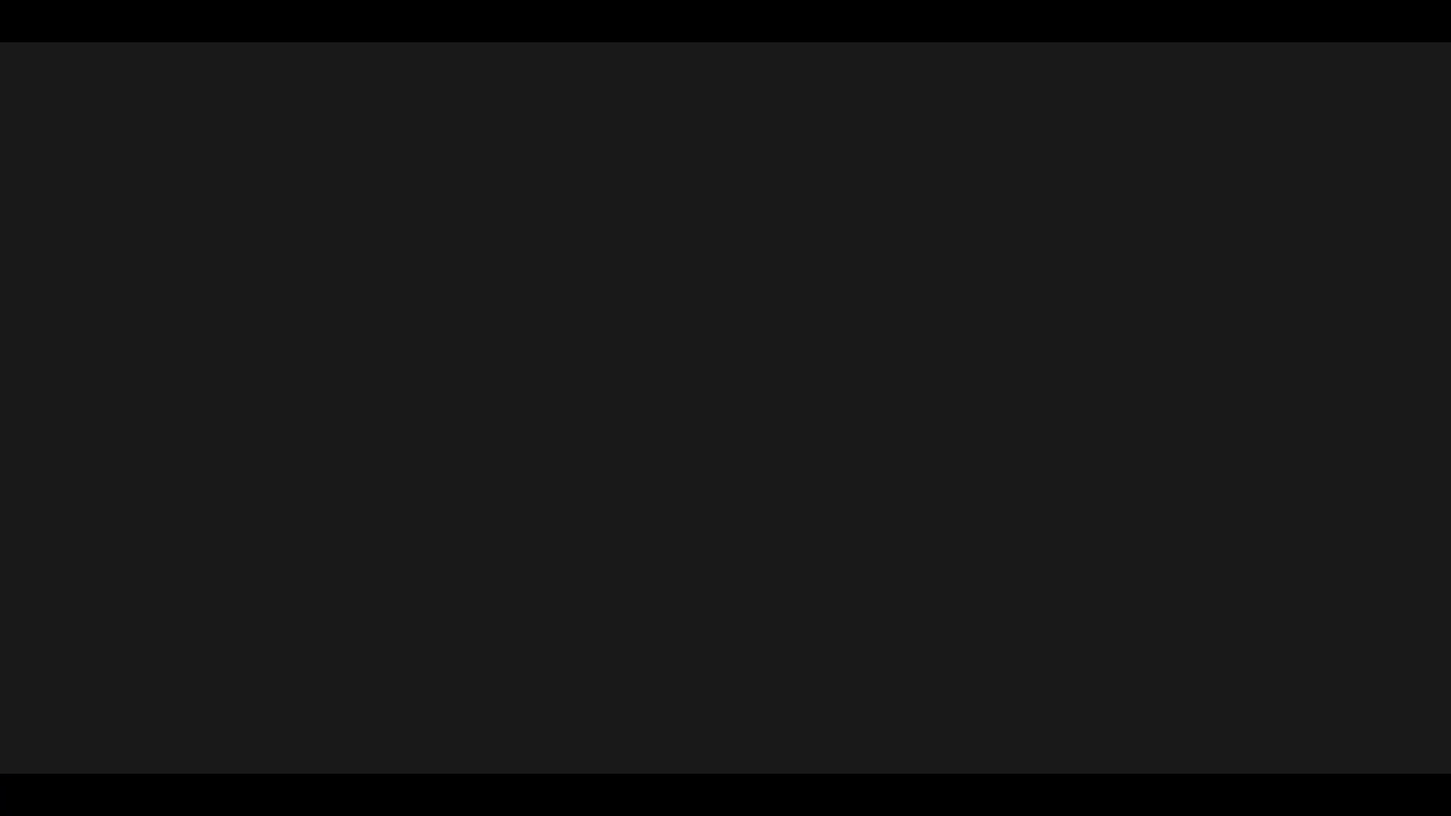
{"action": "left_click", "coordinate": [687, 442]}
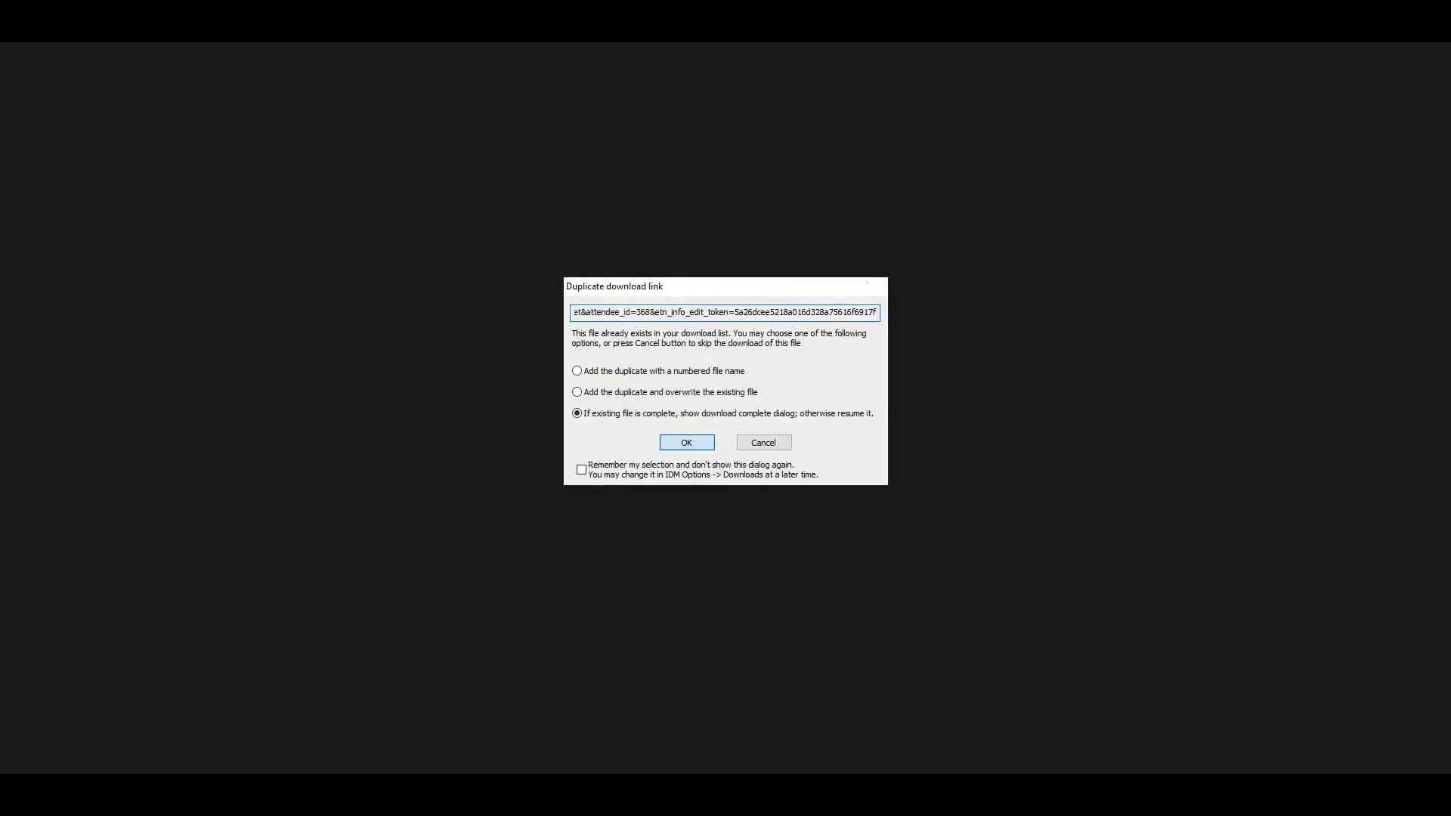
{"action": "left_click", "coordinate": [596, 436]}
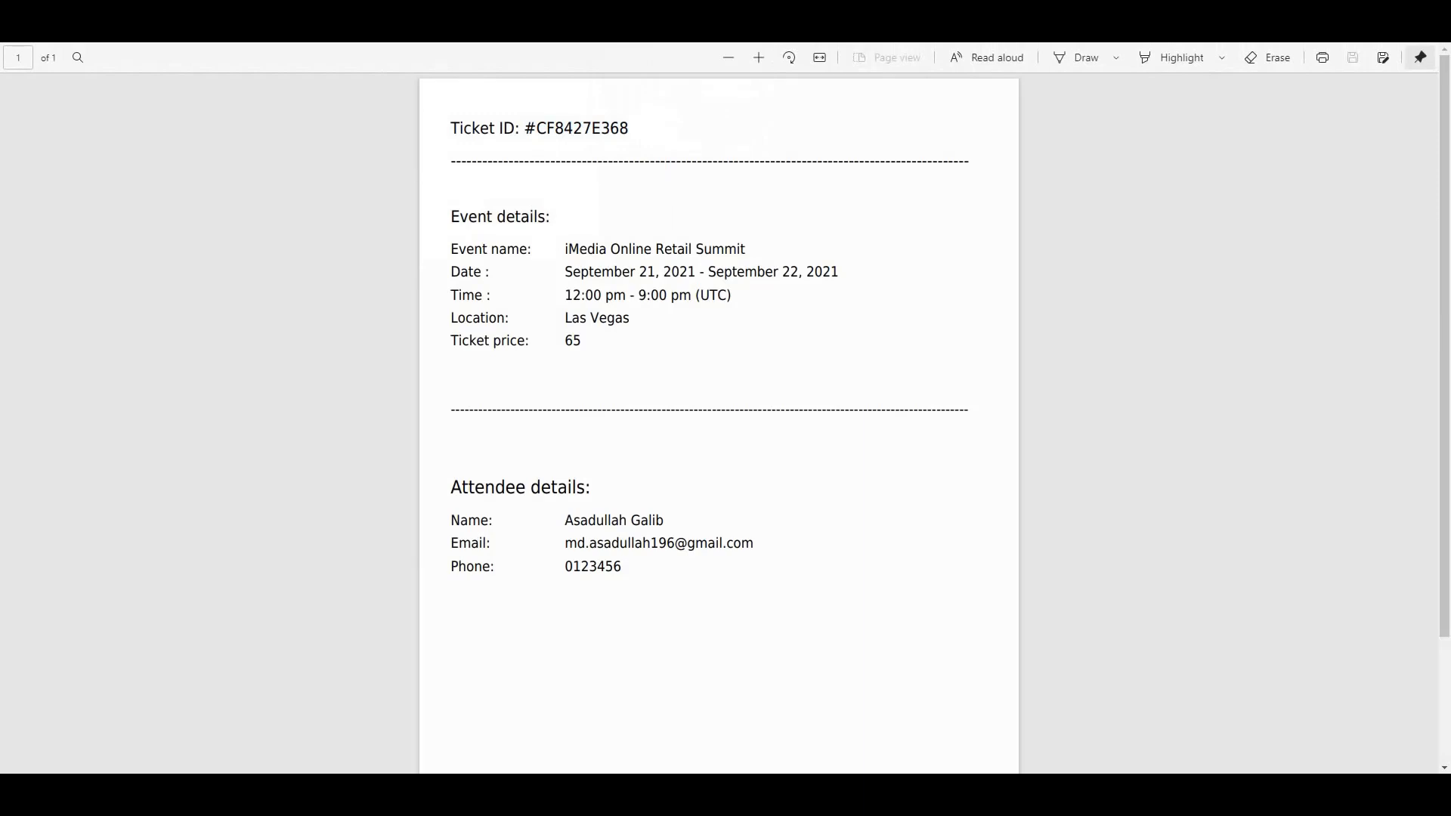
{"action": "double_click", "coordinate": [576, 128]}
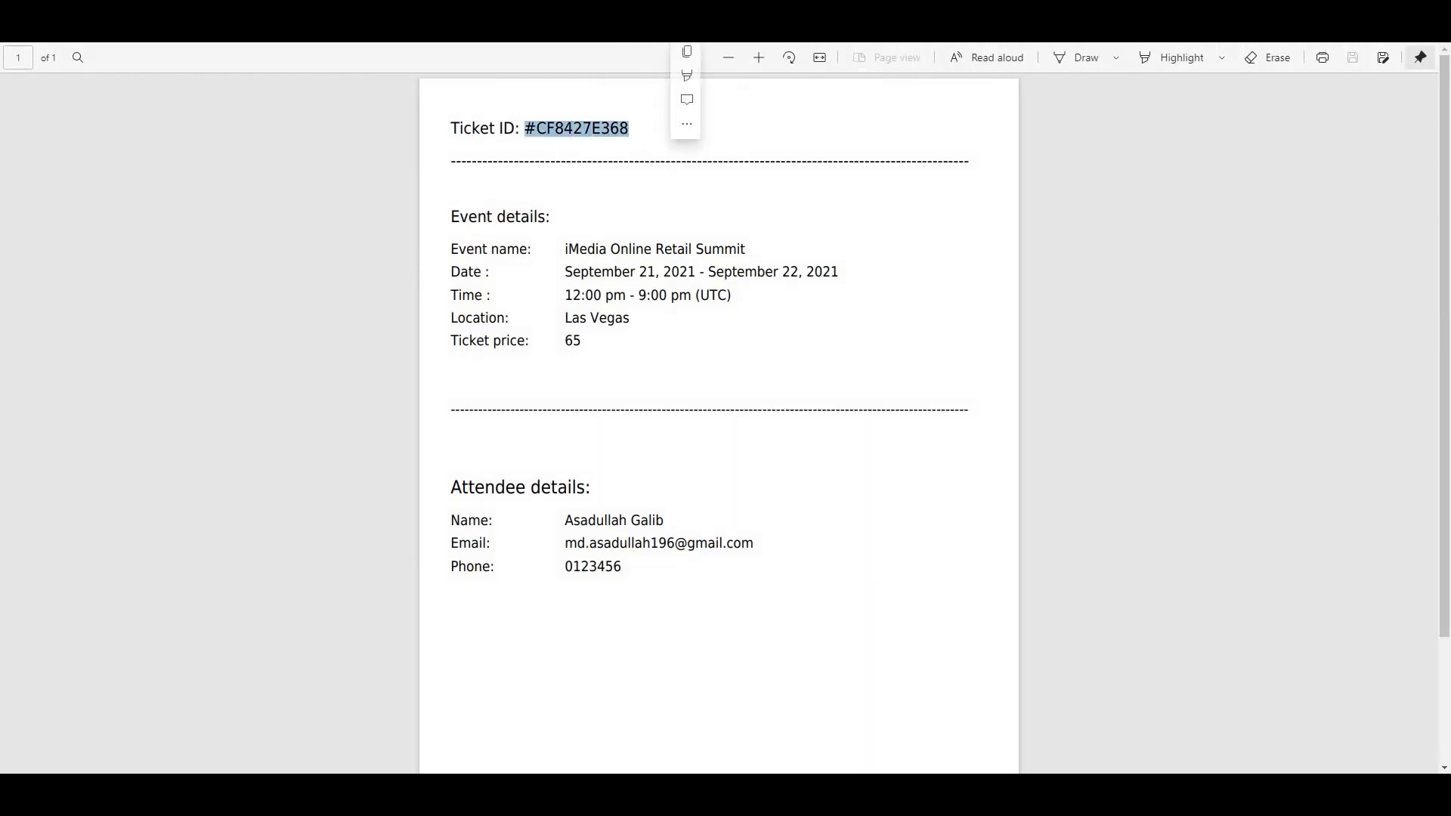
{"action": "key", "text": "Escape"}
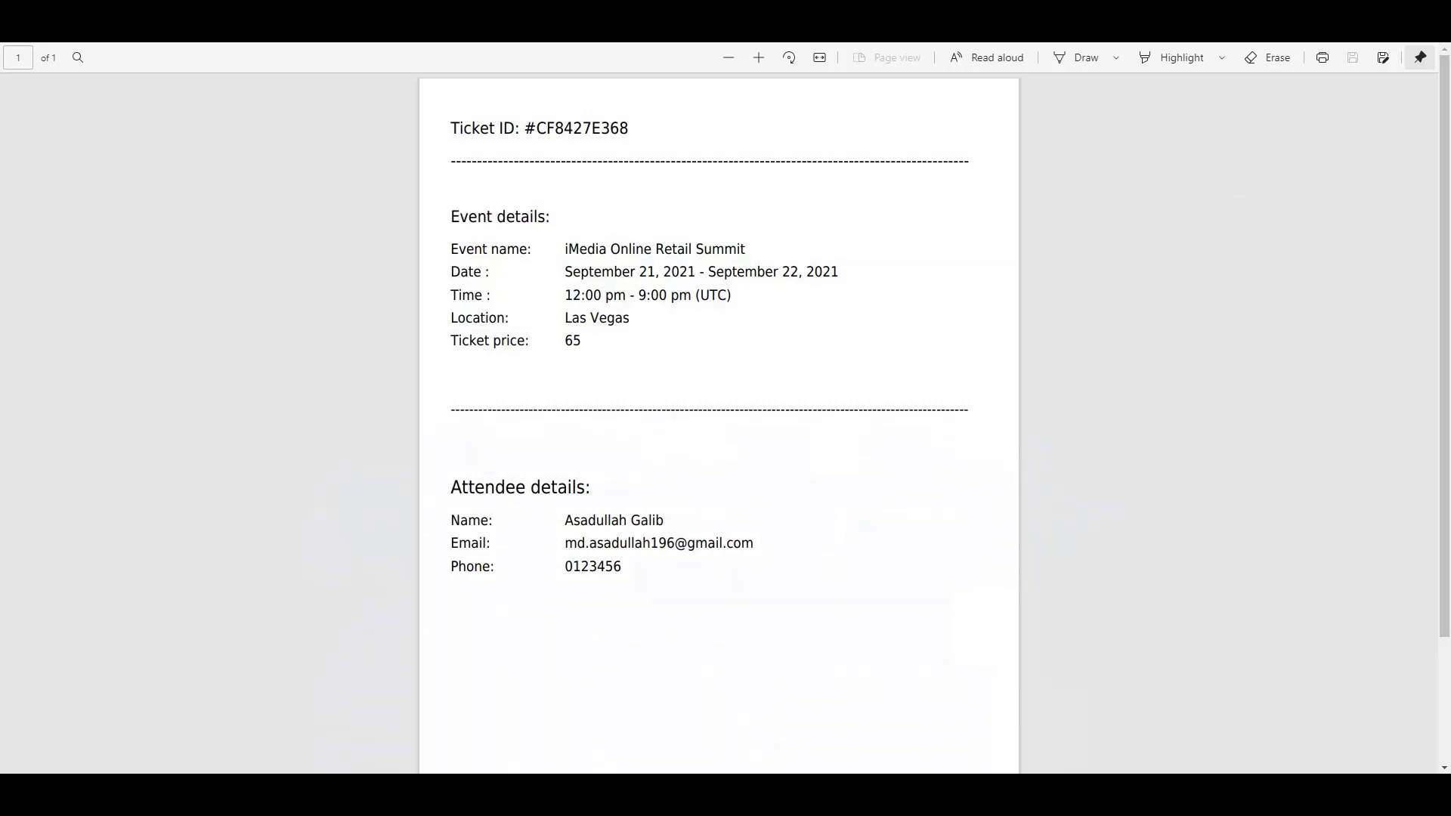
Step: Switch from the ticket PDF back to WordPress and open the non-recurring iMedia Online Retail Summit event for editing from the Eventin events list
{"action": "mouse_move", "coordinate": [465, 789]}
{"action": "left_click", "coordinate": [544, 722]}
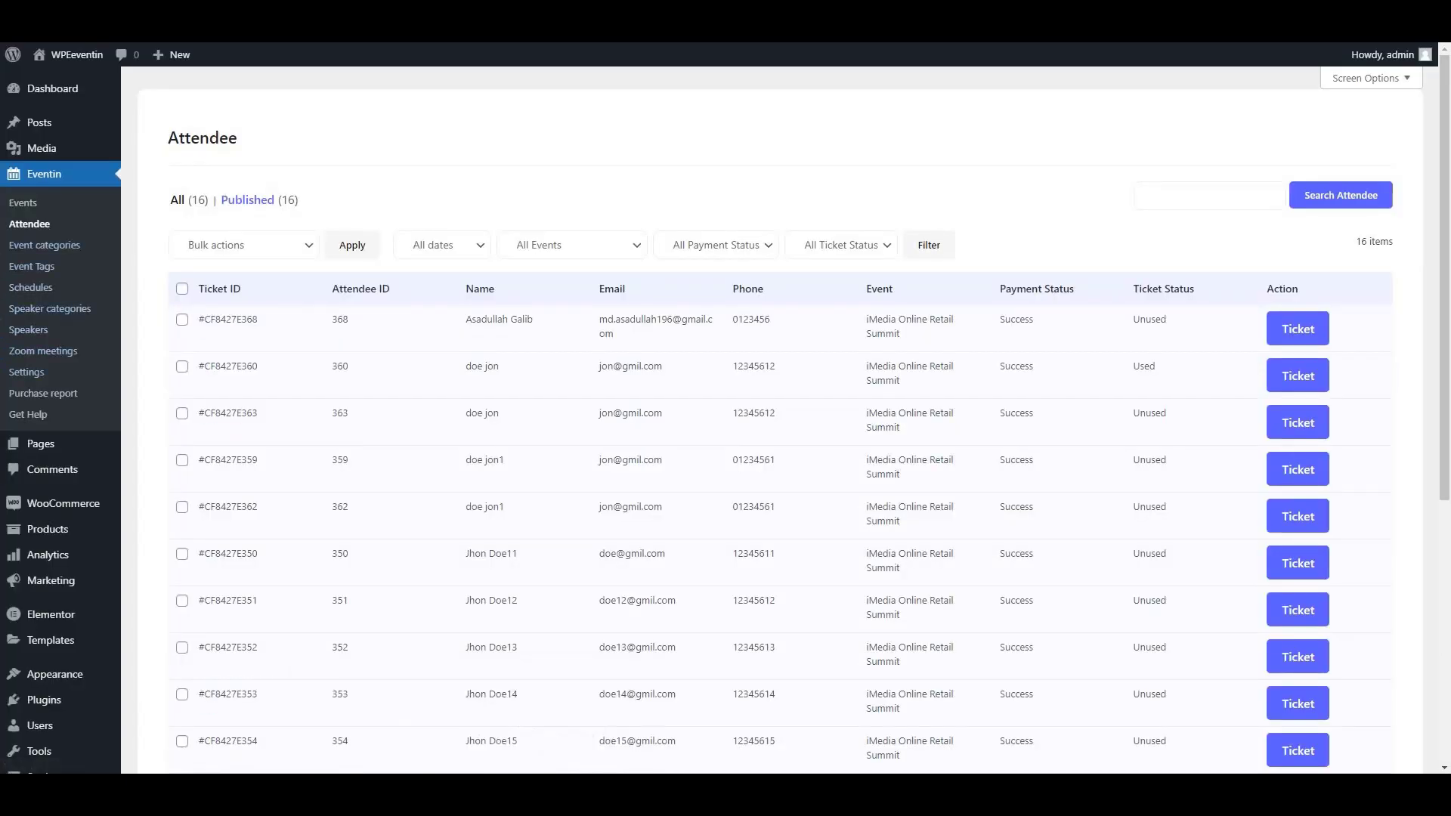
{"action": "left_click", "coordinate": [22, 203]}
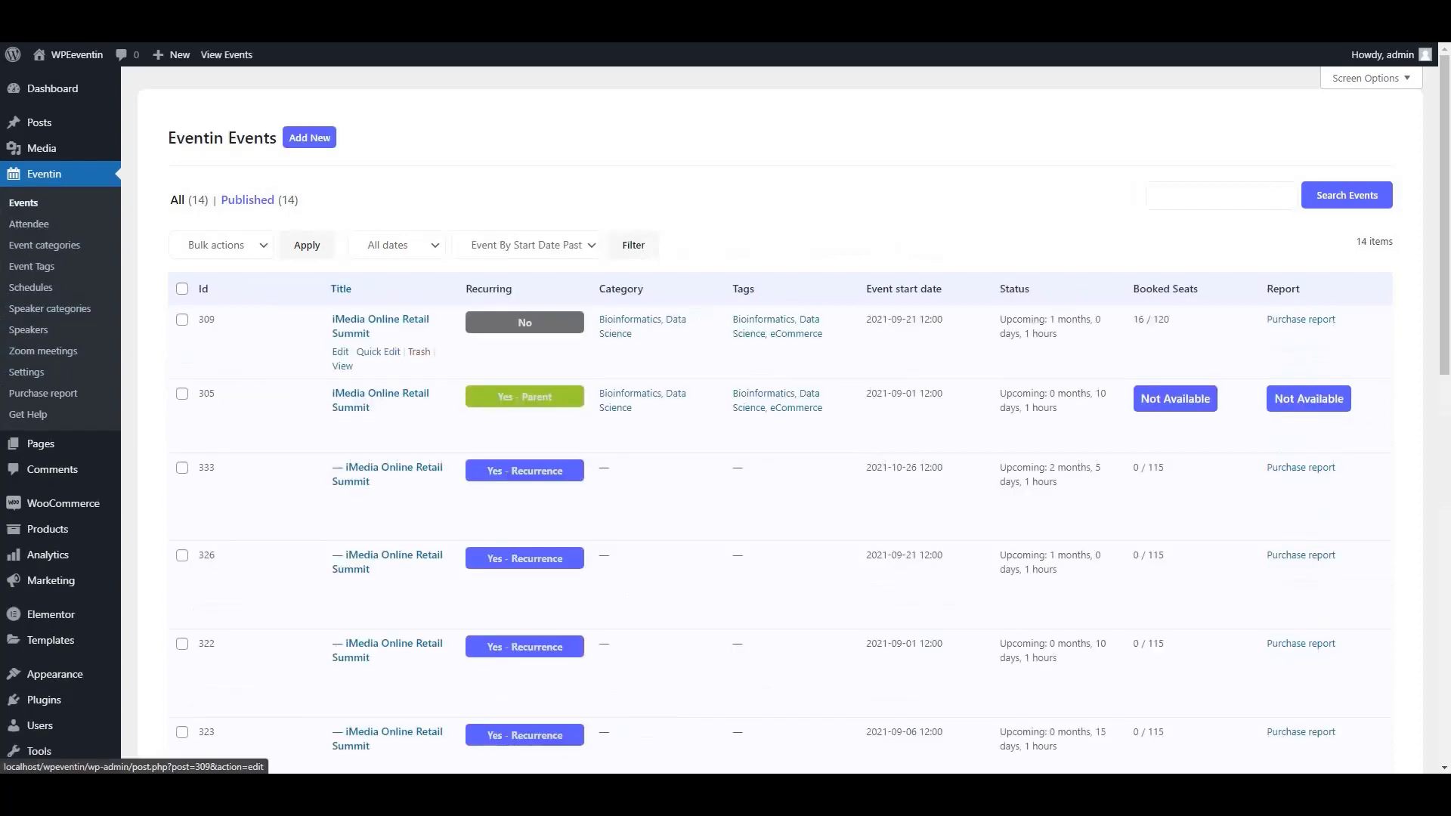
{"action": "left_click", "coordinate": [343, 406]}
Step: Highlight the Attendee Page URL label in the event's settings and place the cursor in its existing URL without changing it
{"action": "scroll", "coordinate": [725, 415], "scroll_direction": "down", "scroll_amount": 20}
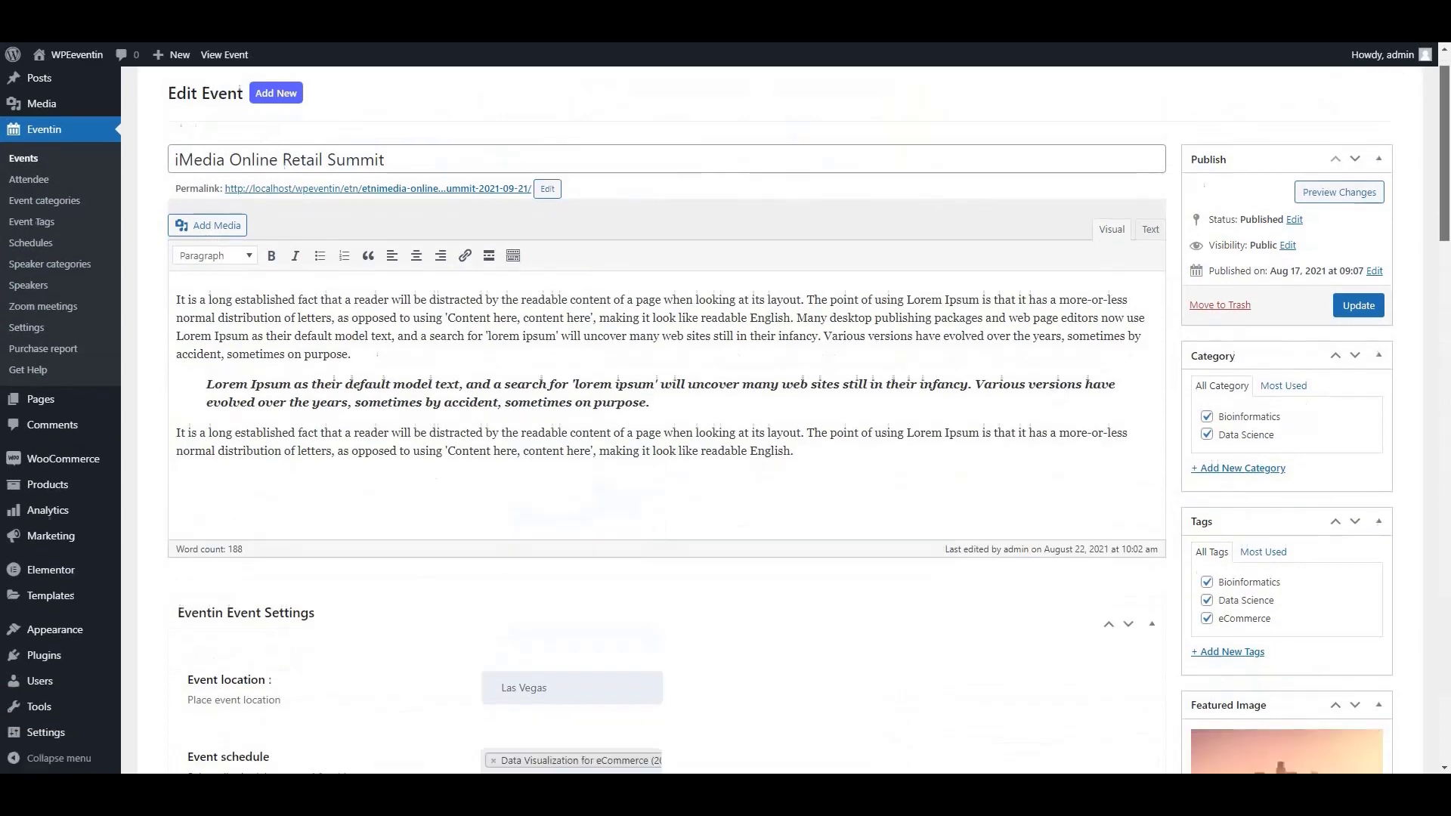
{"action": "scroll", "coordinate": [725, 416], "scroll_direction": "down", "scroll_amount": 1}
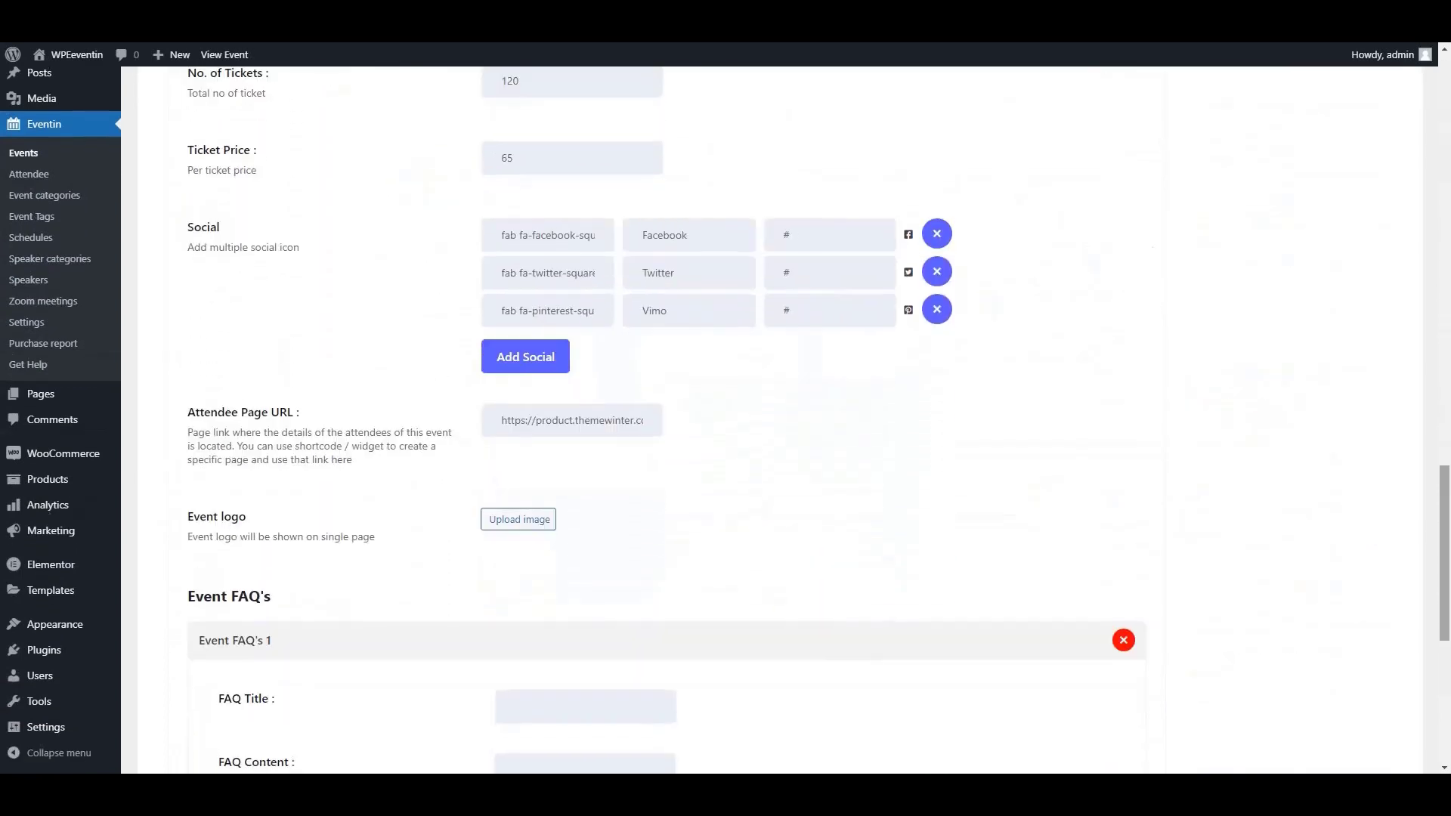
{"action": "left_click_drag", "start_coordinate": [187, 411], "coordinate": [293, 412]}
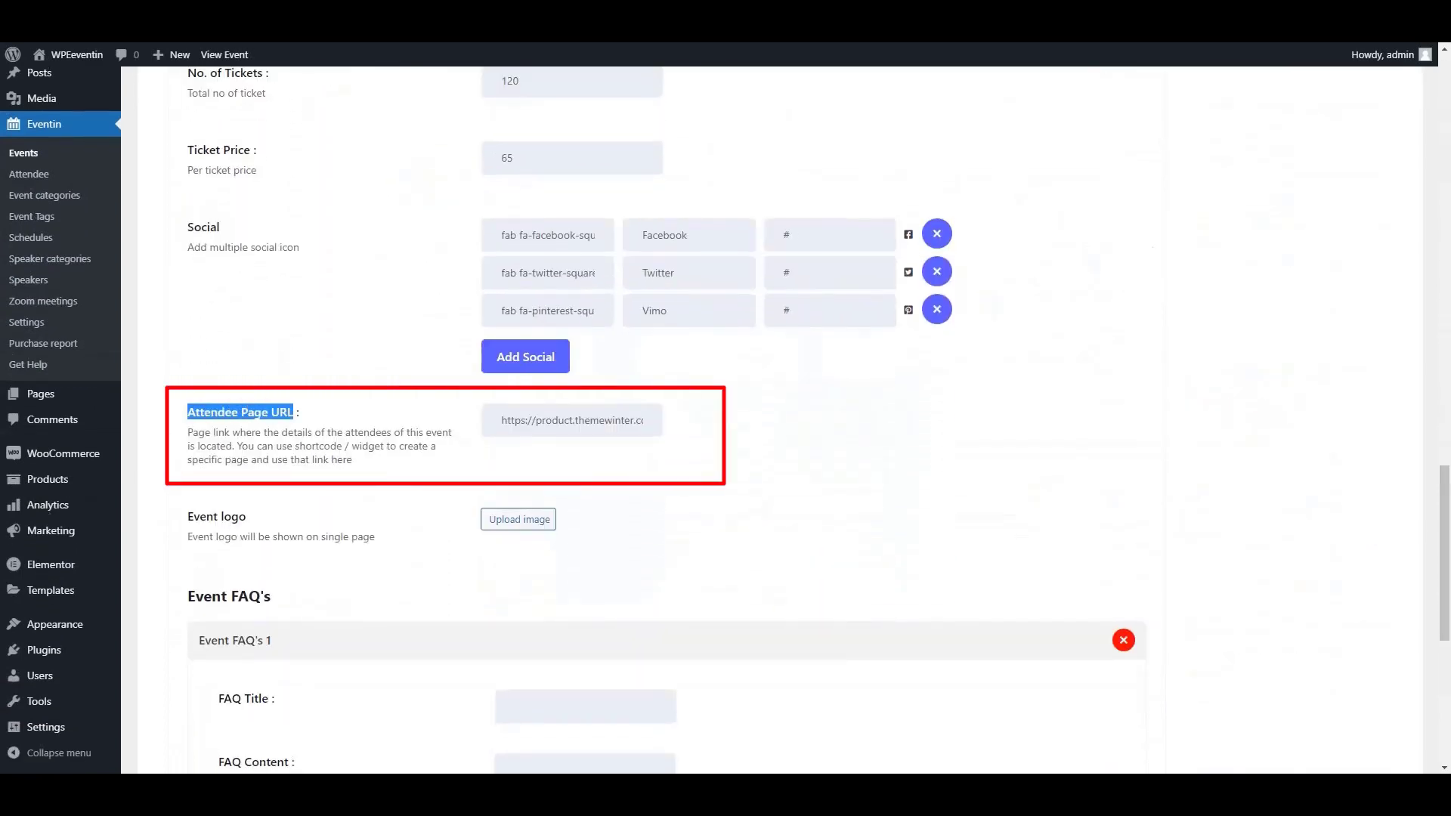
{"action": "left_click", "coordinate": [293, 412]}
{"action": "left_click", "coordinate": [524, 421]}
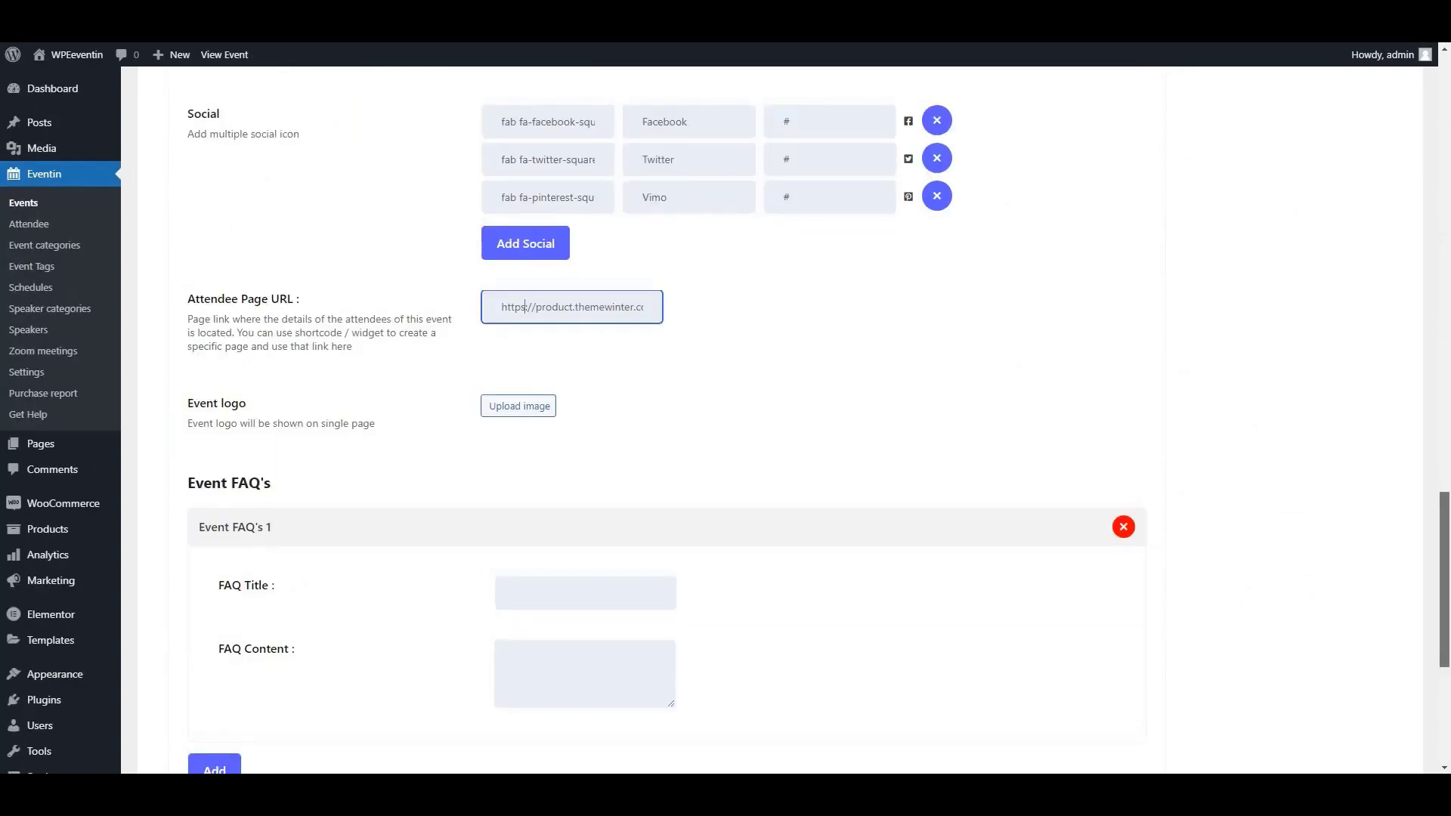
Step: Update the event and view its public page to check the Attendee List link below the registration form
{"action": "scroll", "coordinate": [725, 416], "scroll_direction": "up", "scroll_amount": 20}
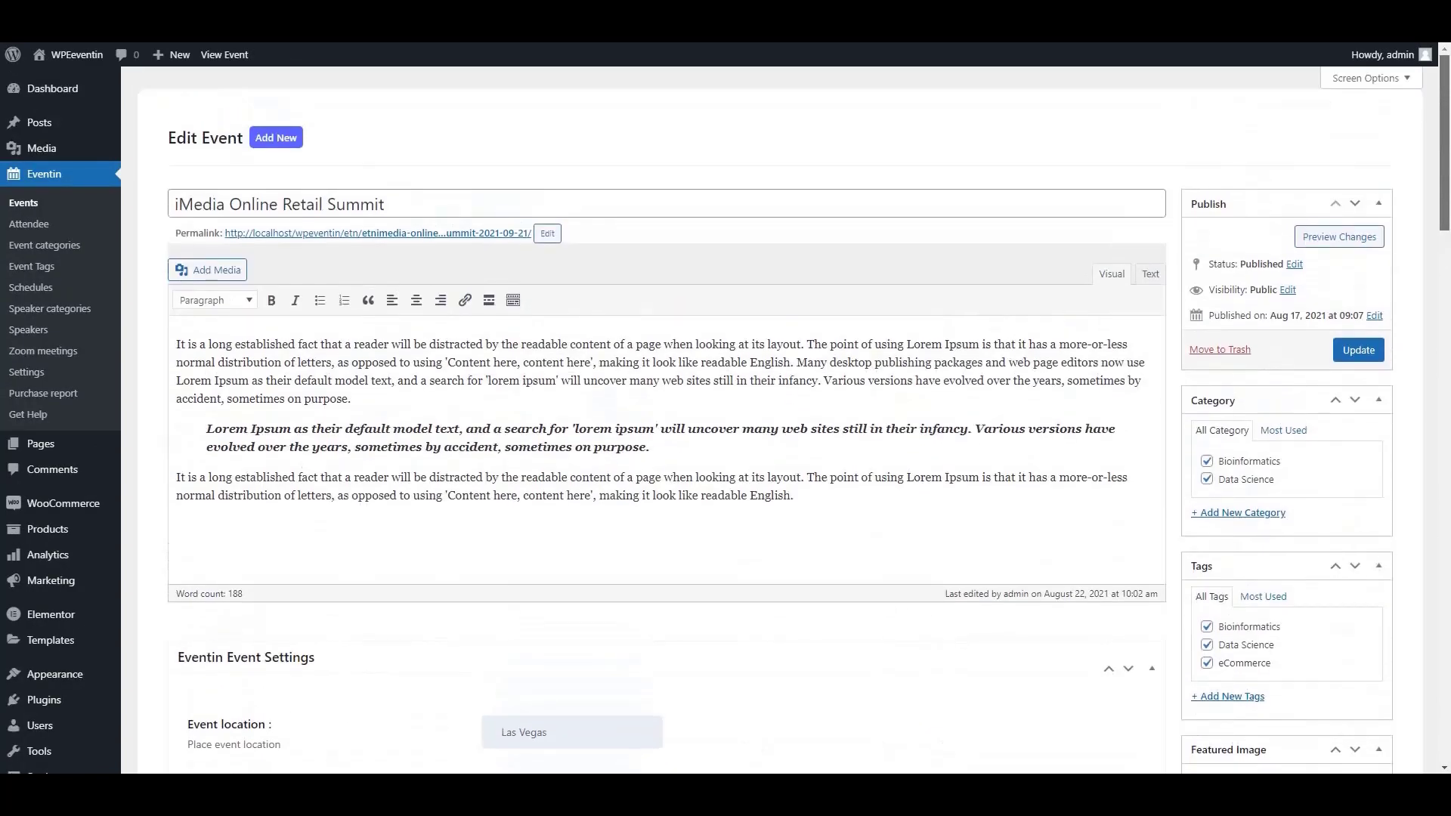
{"action": "left_click", "coordinate": [1358, 350]}
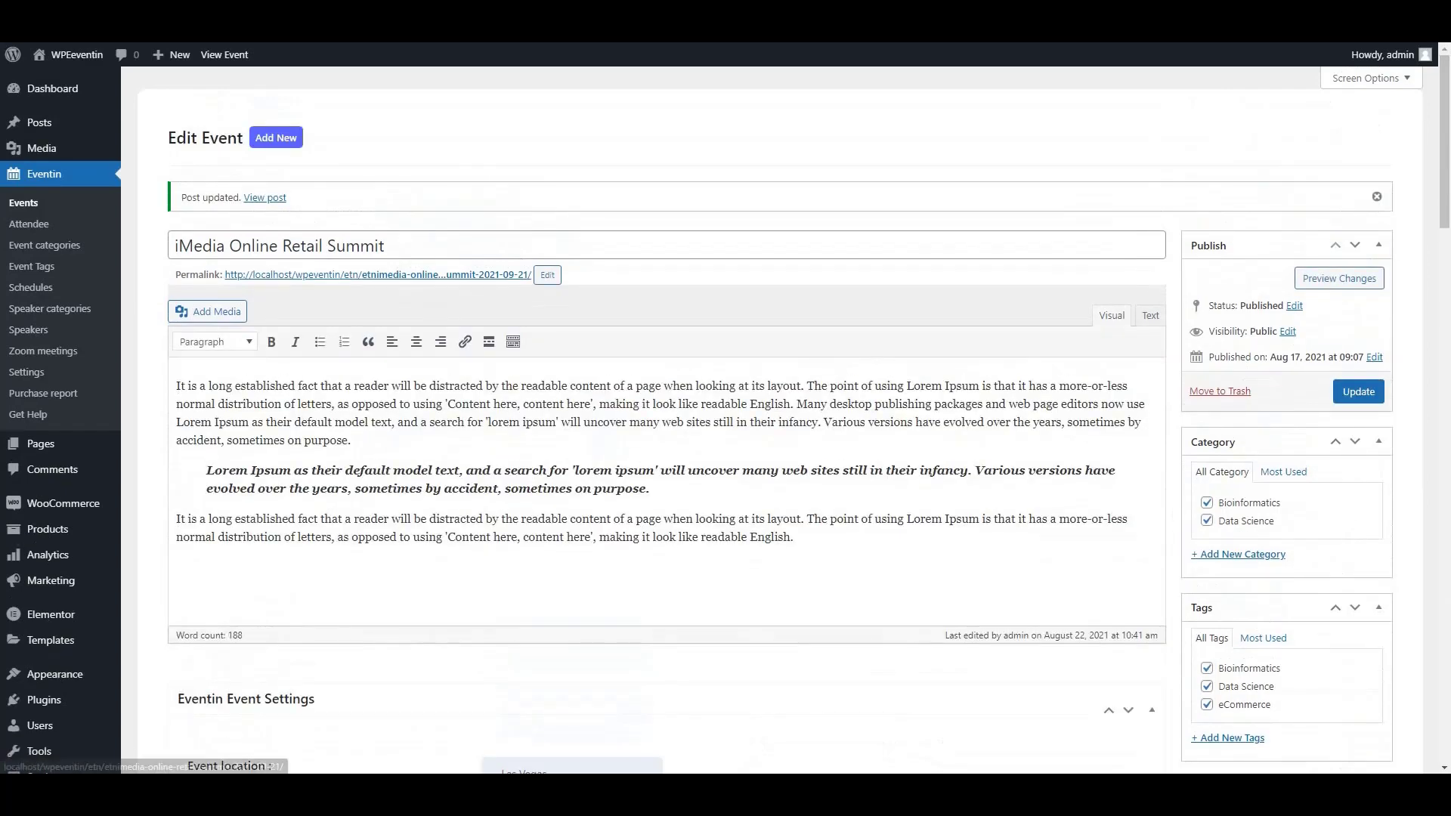
{"action": "left_click", "coordinate": [264, 197]}
{"action": "scroll", "coordinate": [937, 512], "scroll_direction": "down", "scroll_amount": 5}
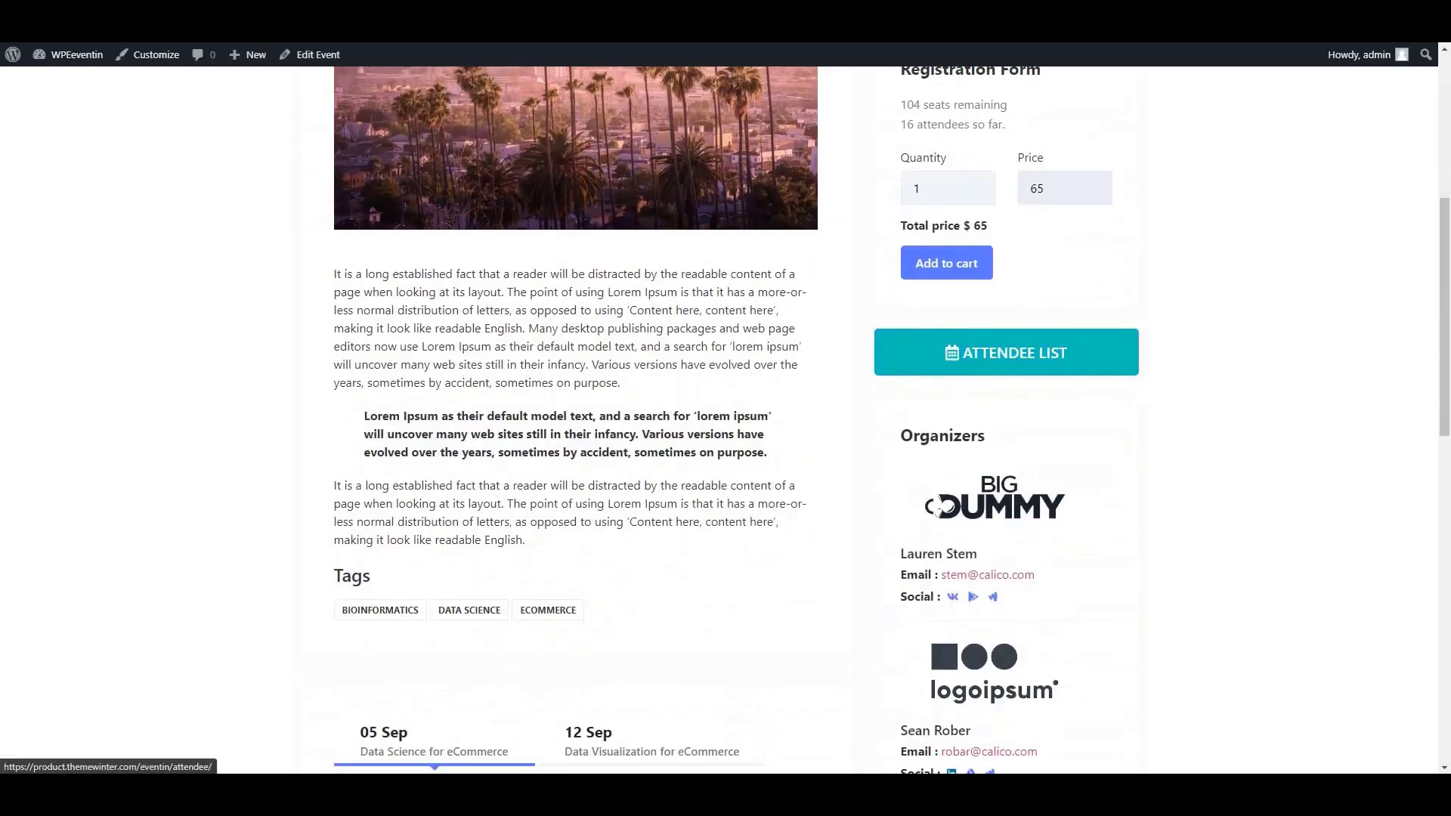
{"action": "scroll", "coordinate": [937, 511], "scroll_direction": "up", "scroll_amount": 6}
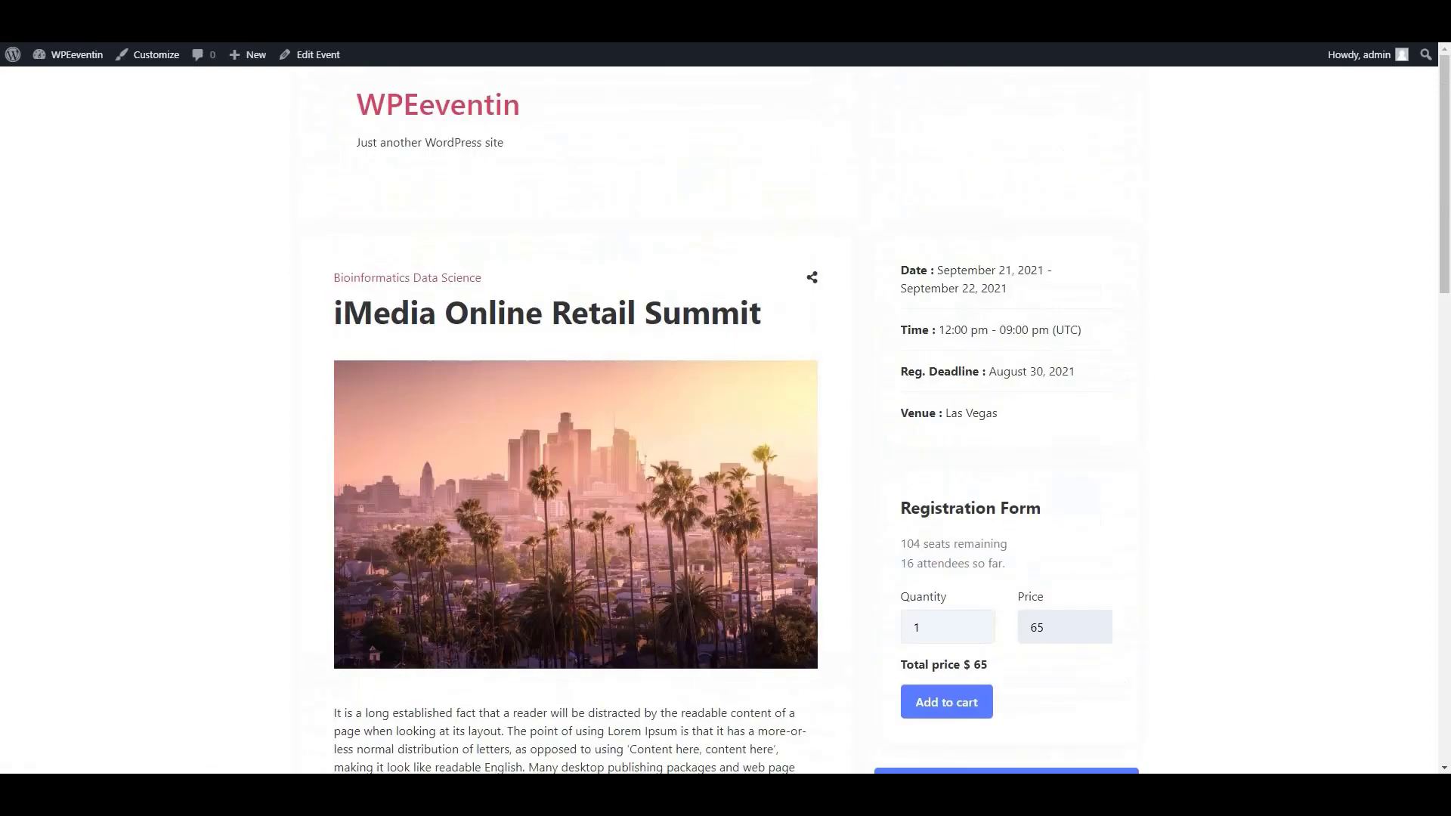
Step: Highlight the event title iMedia Online Retail Summit on the public event page
{"action": "left_click_drag", "start_coordinate": [445, 313], "coordinate": [761, 313]}
{"action": "left_click", "coordinate": [761, 313]}
{"action": "left_click_drag", "start_coordinate": [333, 313], "coordinate": [761, 313]}
{"action": "left_click", "coordinate": [761, 313]}
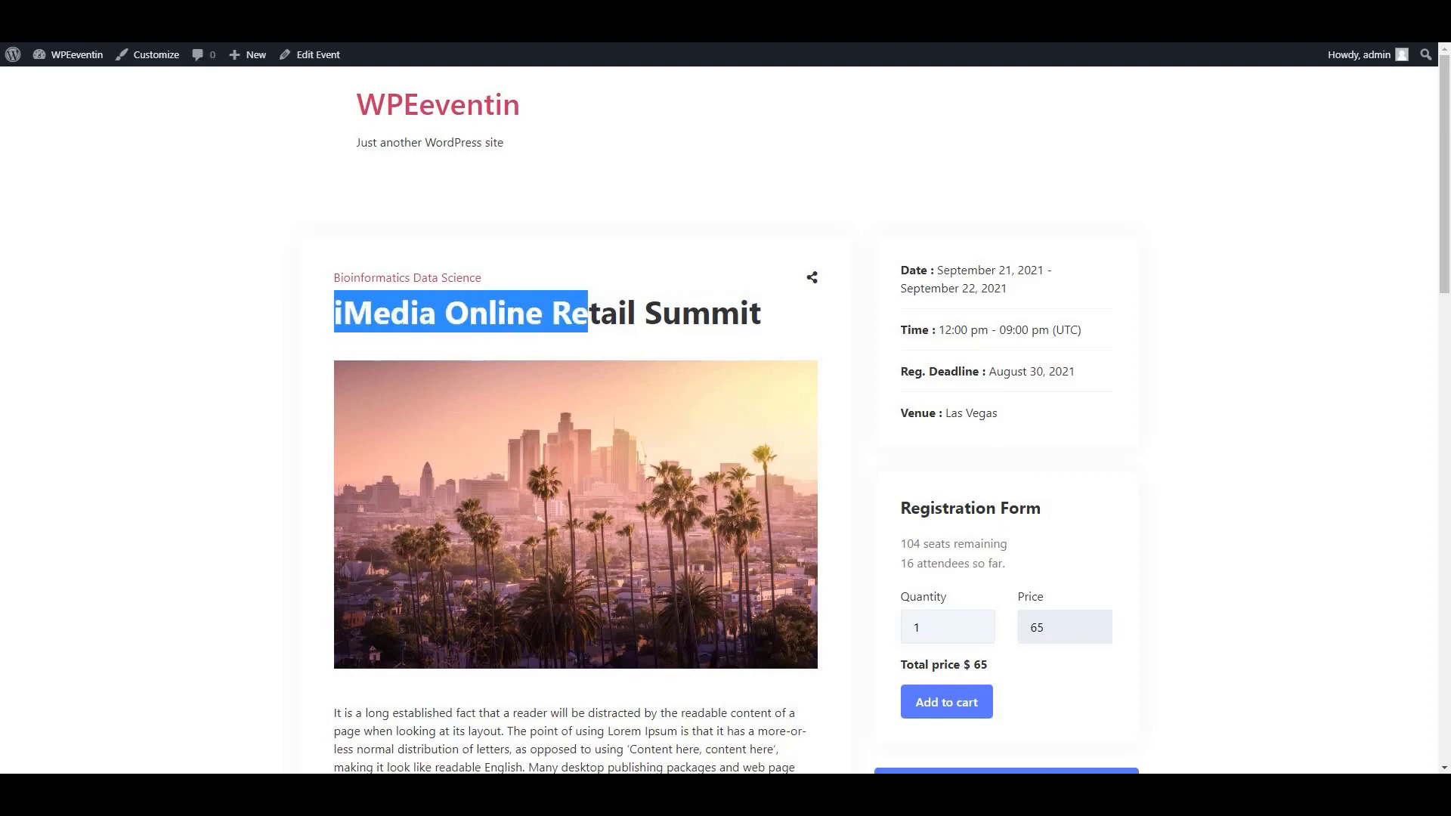